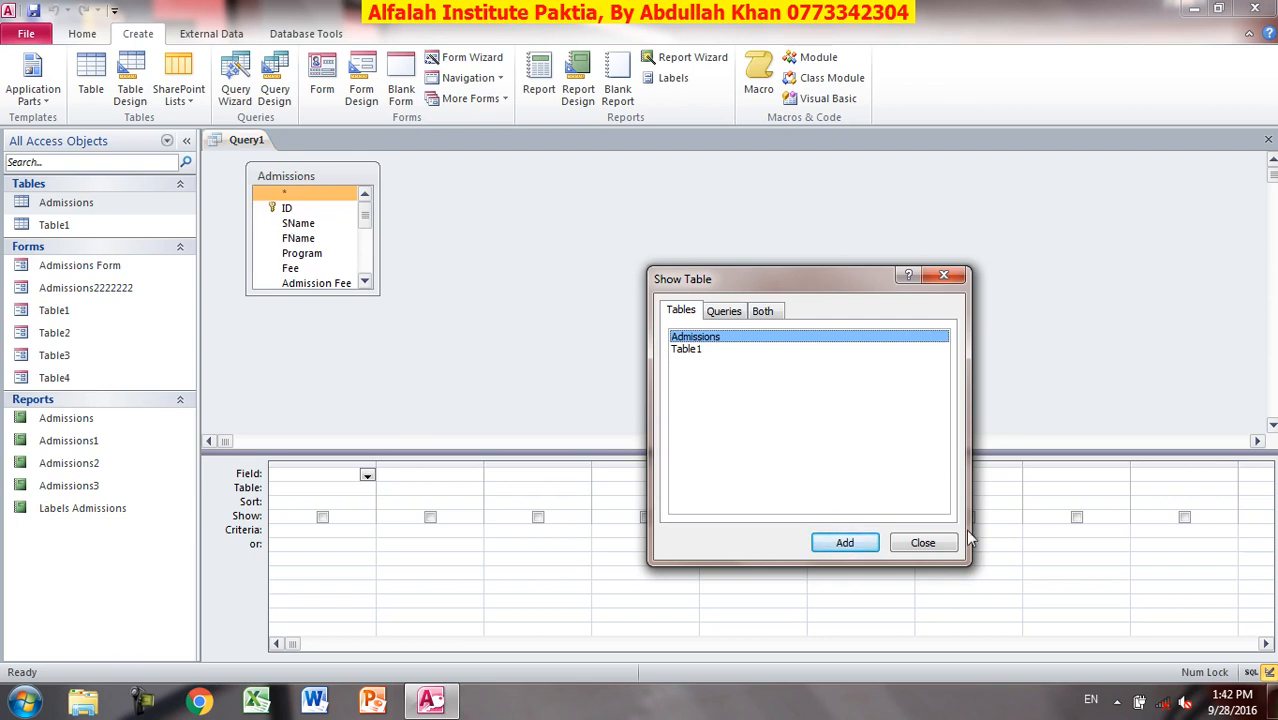
Finish adding tables, place the Admissions ID field in the query grid, and run the query.
left_click(922, 543)
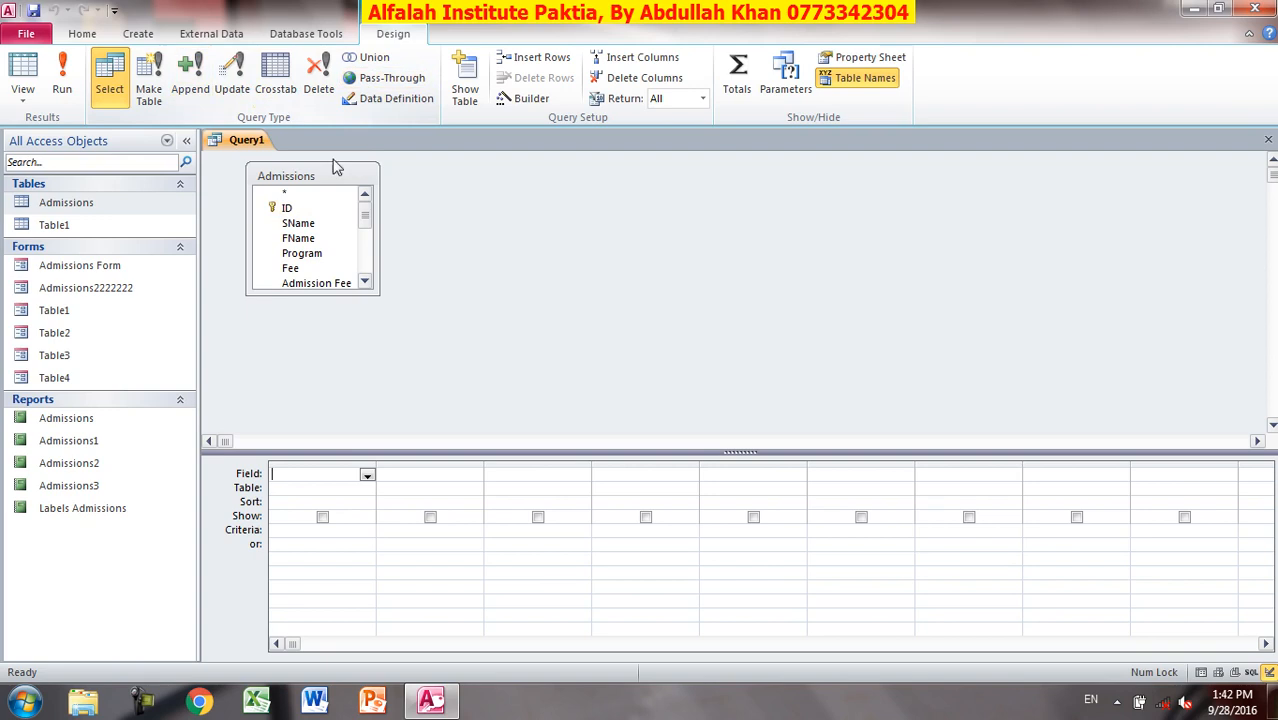
left_click_drag(293, 212, 298, 486)
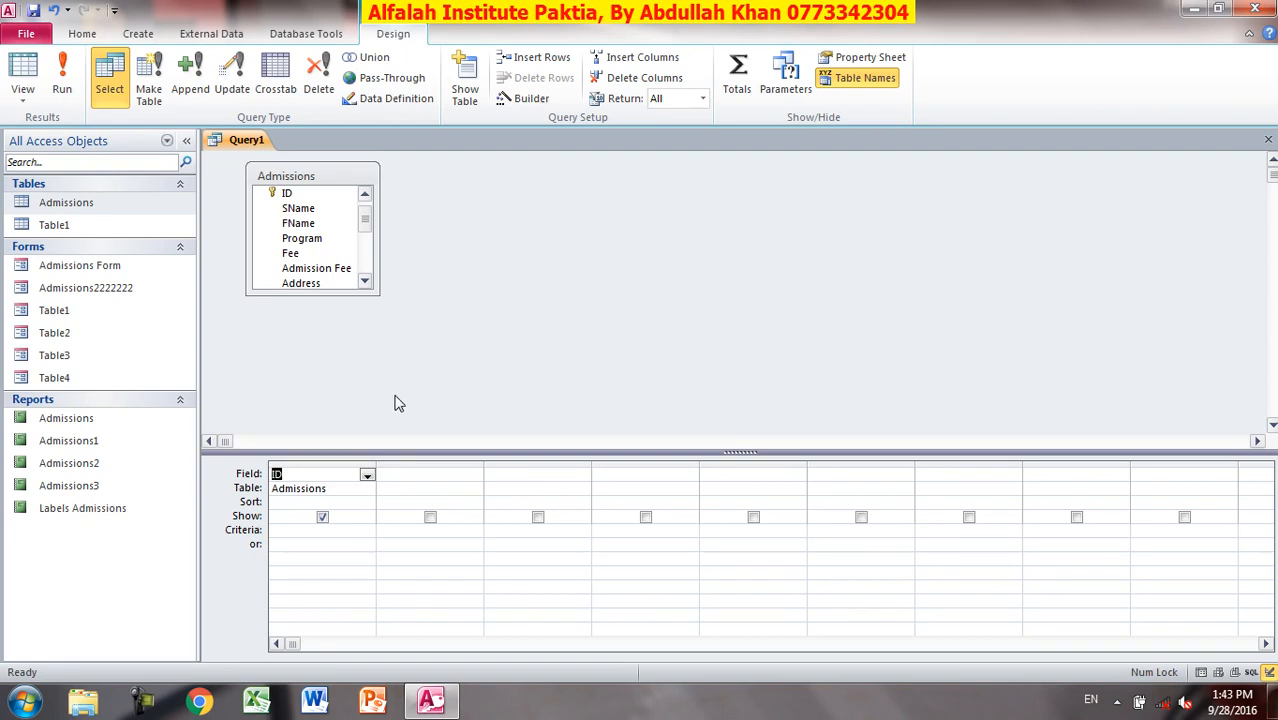
left_click(62, 86)
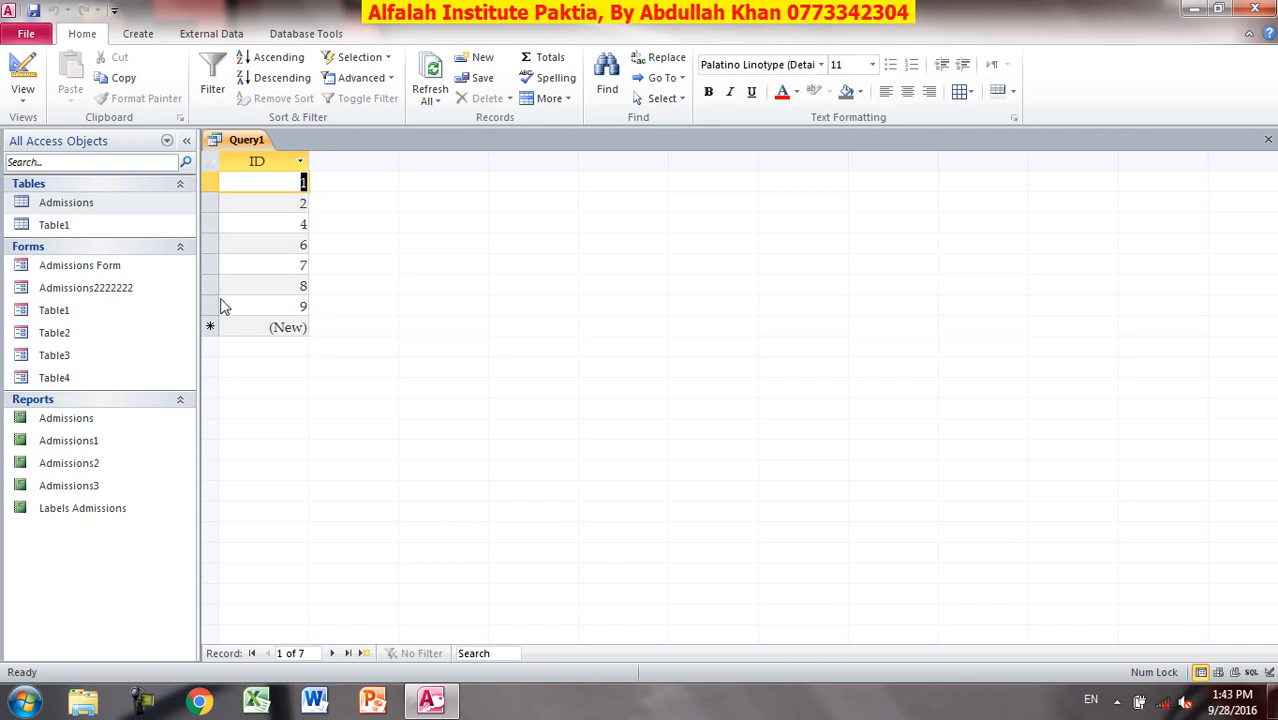
Set the query's ID criterion to 4, checking the existing IDs in the Admissions table, and run the query.
left_click(22, 75)
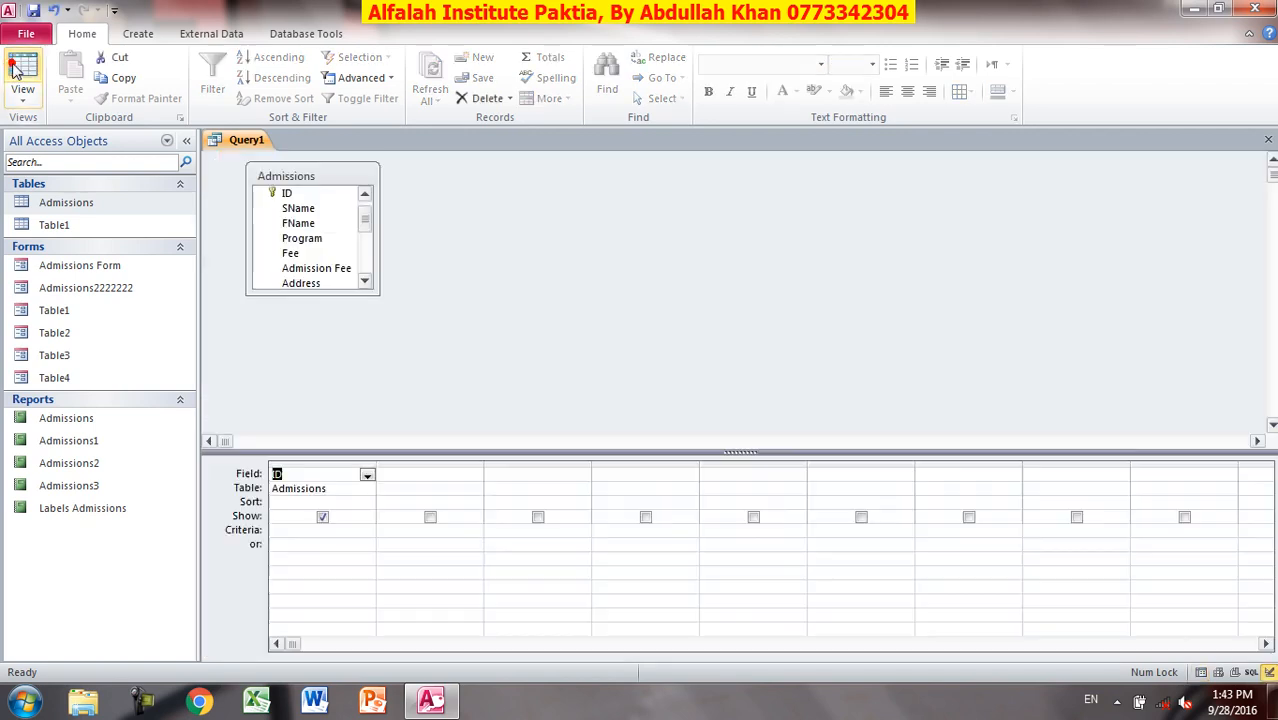
left_click(310, 530)
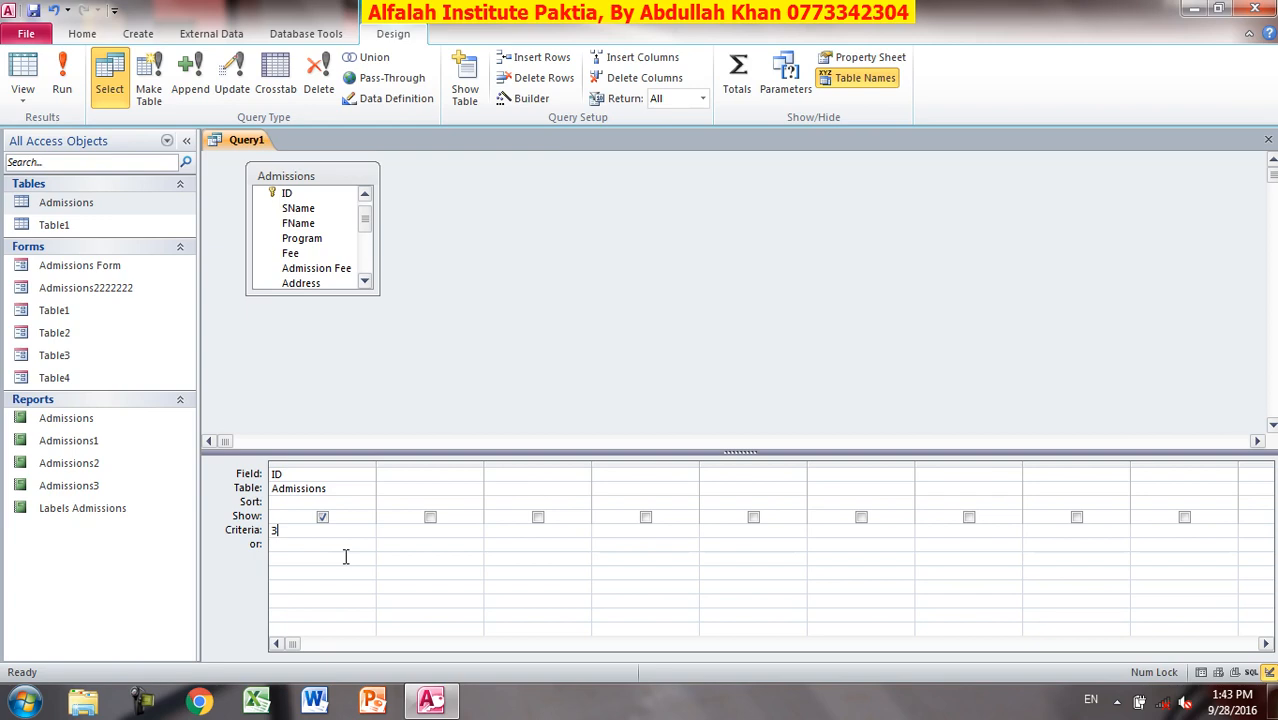
double_click(88, 207)
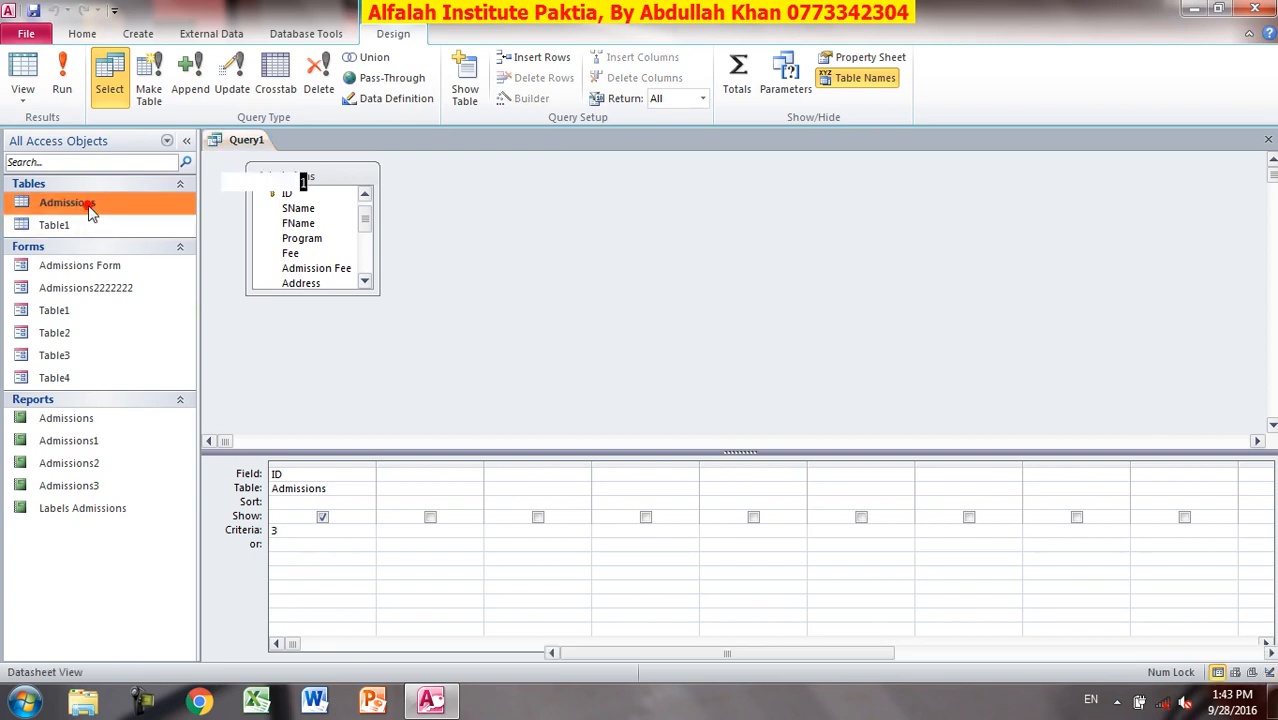
left_click(1265, 144)
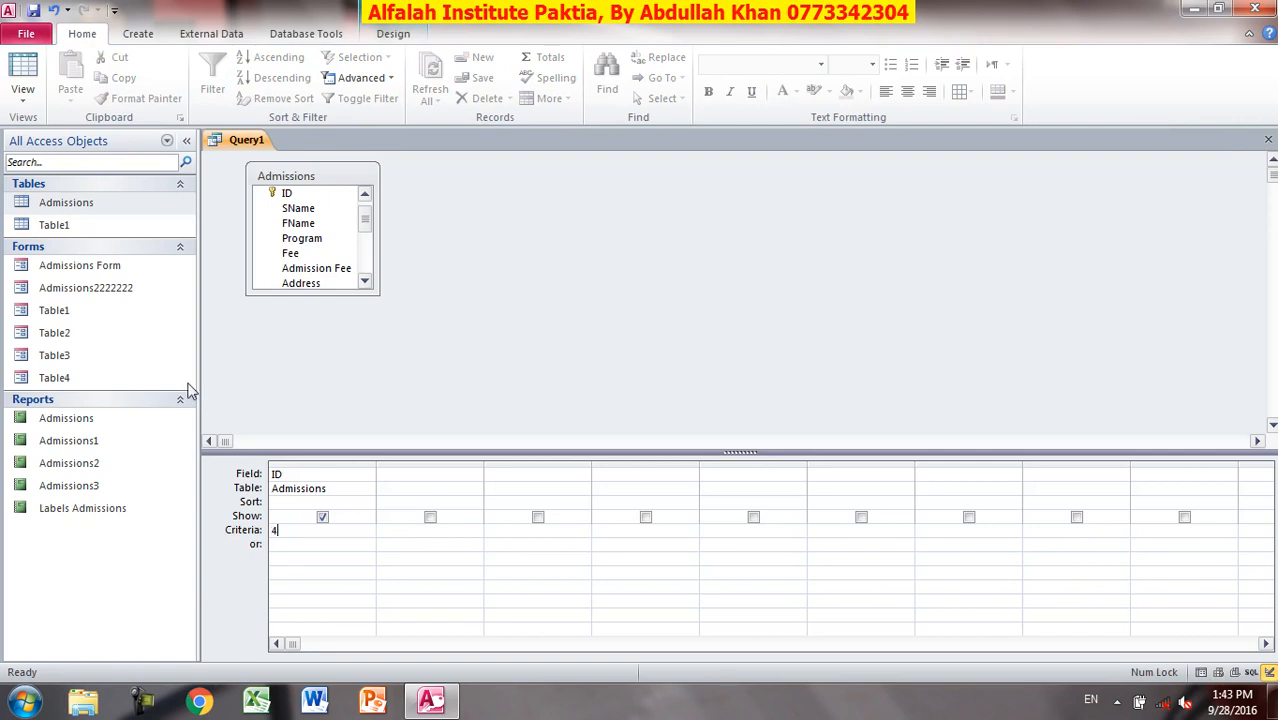
left_click(401, 38)
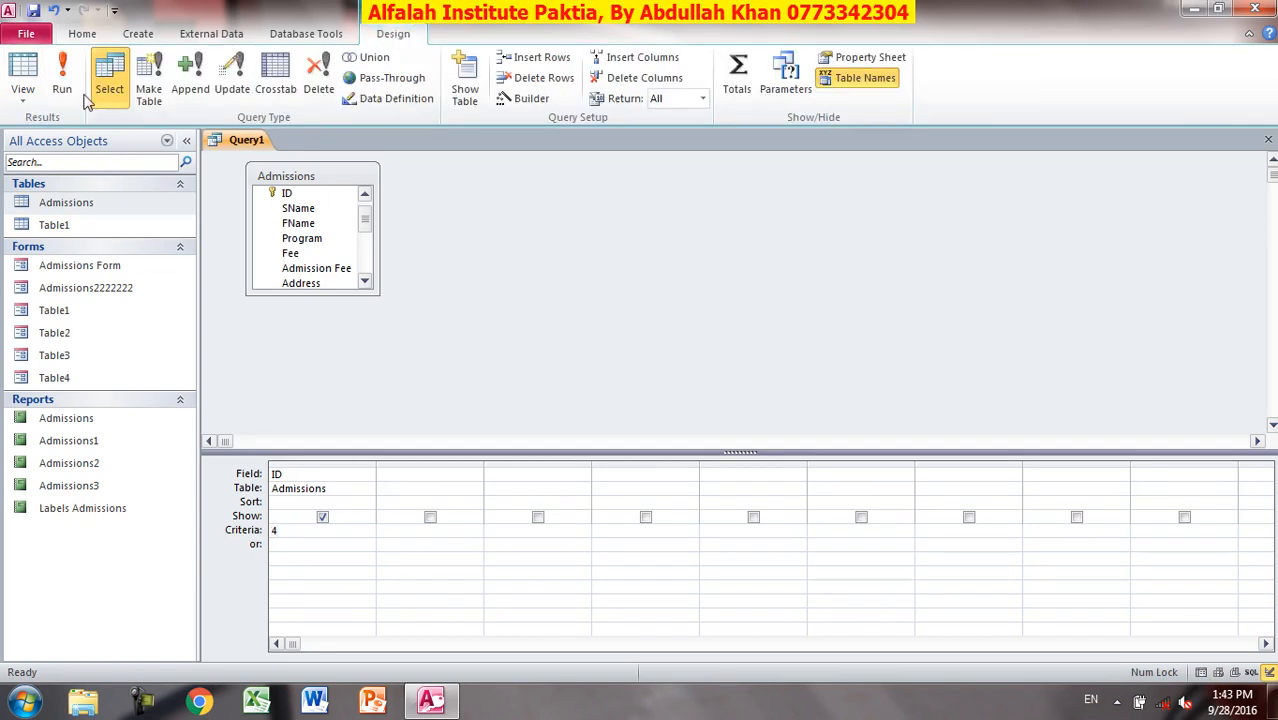
left_click(61, 80)
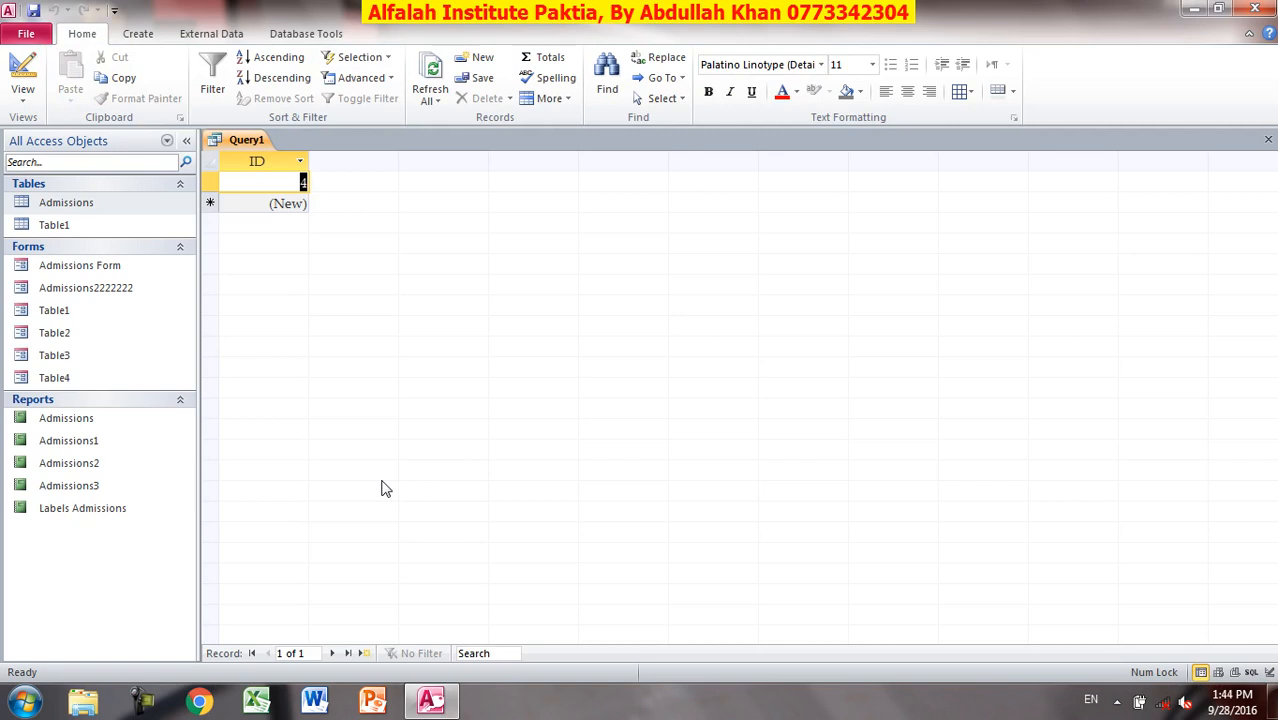
Return to the query design and add the SName and Program fields beside ID.
left_click(22, 68)
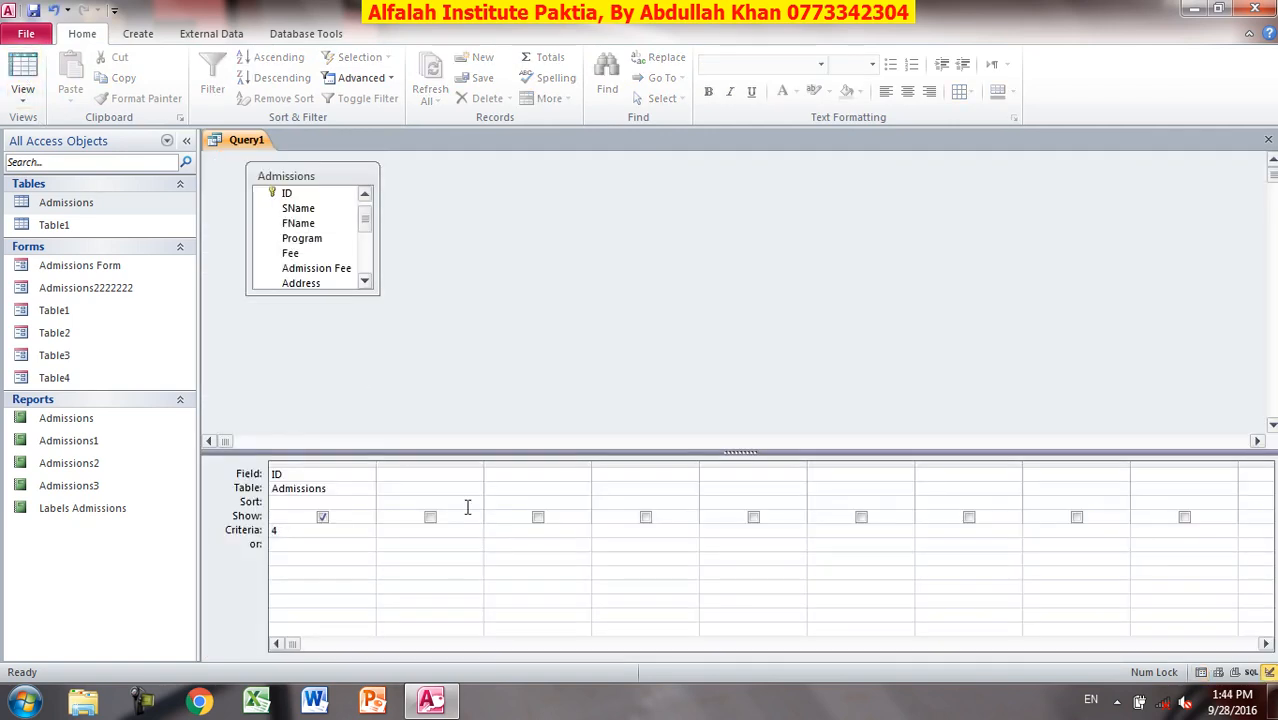
left_click_drag(298, 208, 419, 479)
left_click_drag(291, 229, 522, 476)
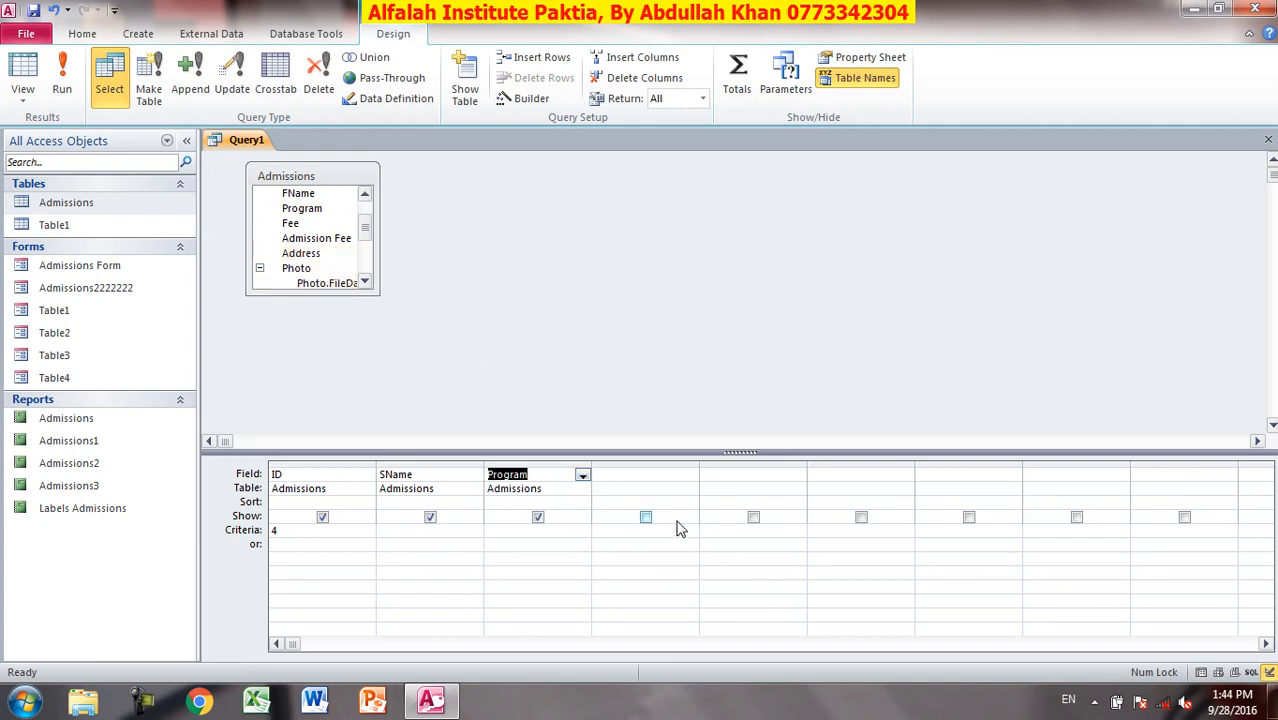
Close Query1 without saving its design changes.
left_click(1270, 142)
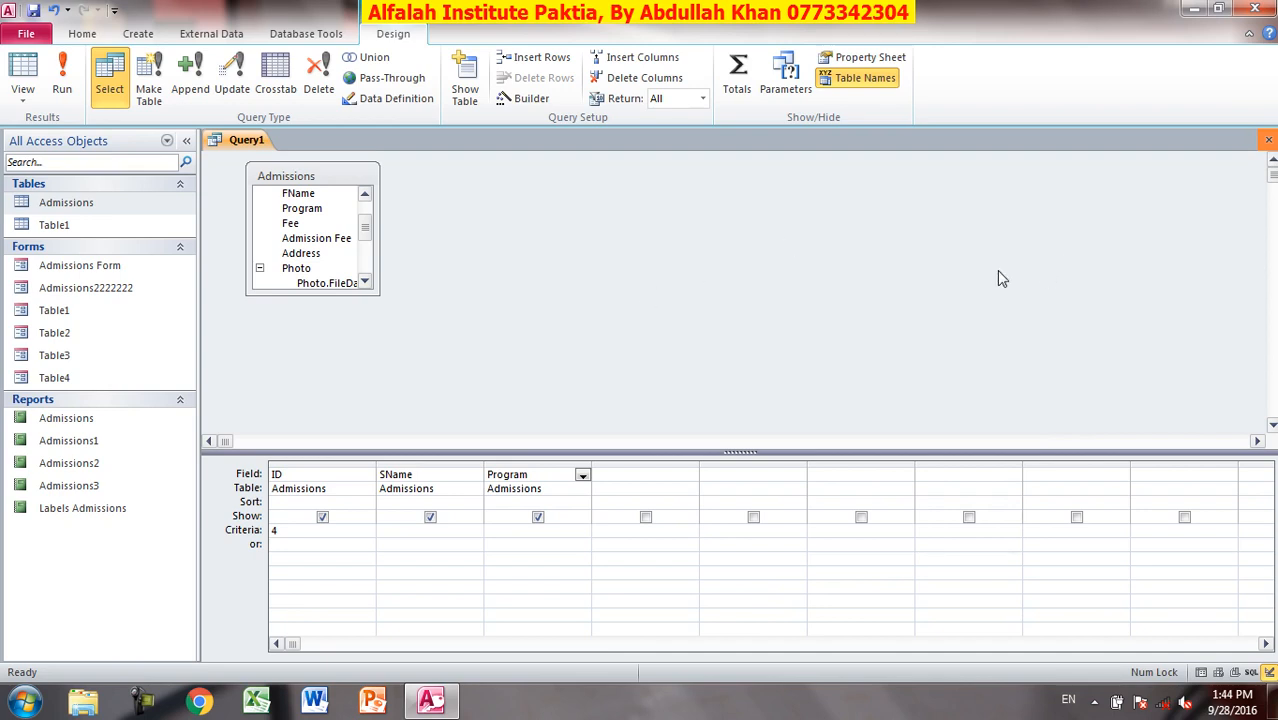
key("ctrl+w")
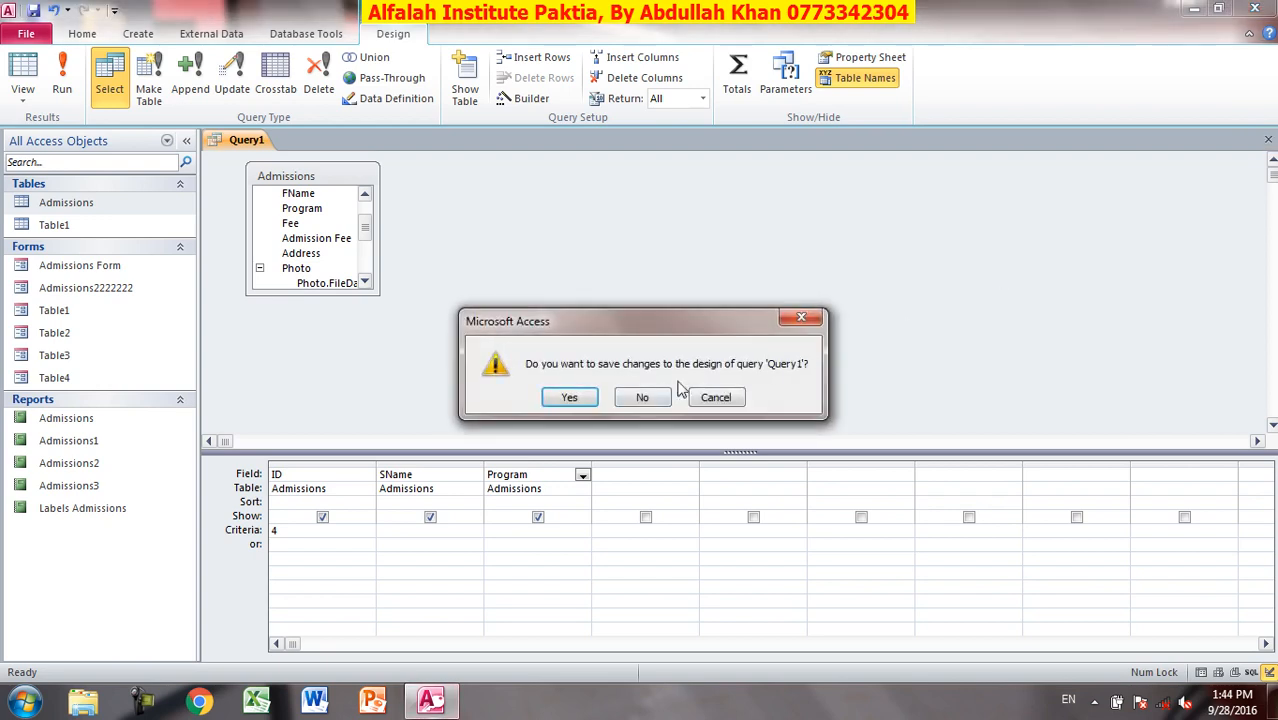
left_click(642, 397)
Create a new query in design view based on the Admissions table.
left_click(138, 33)
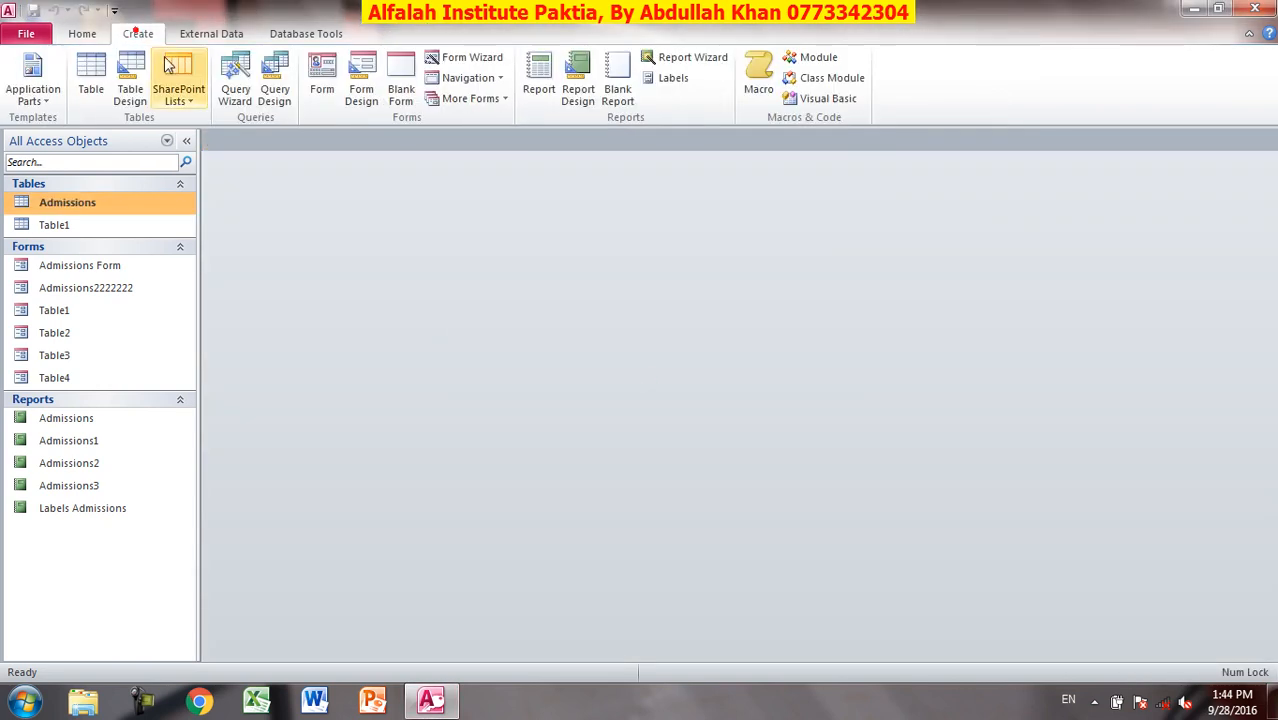
left_click(286, 101)
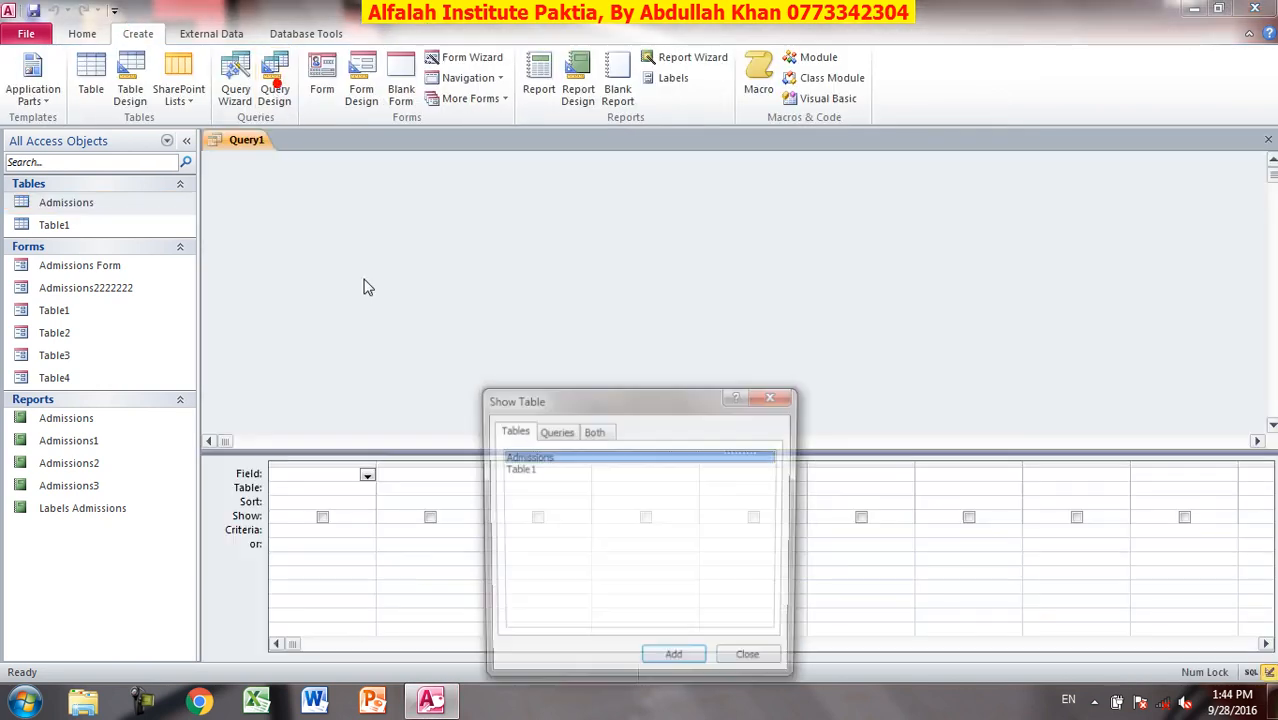
left_click(684, 668)
left_click(752, 663)
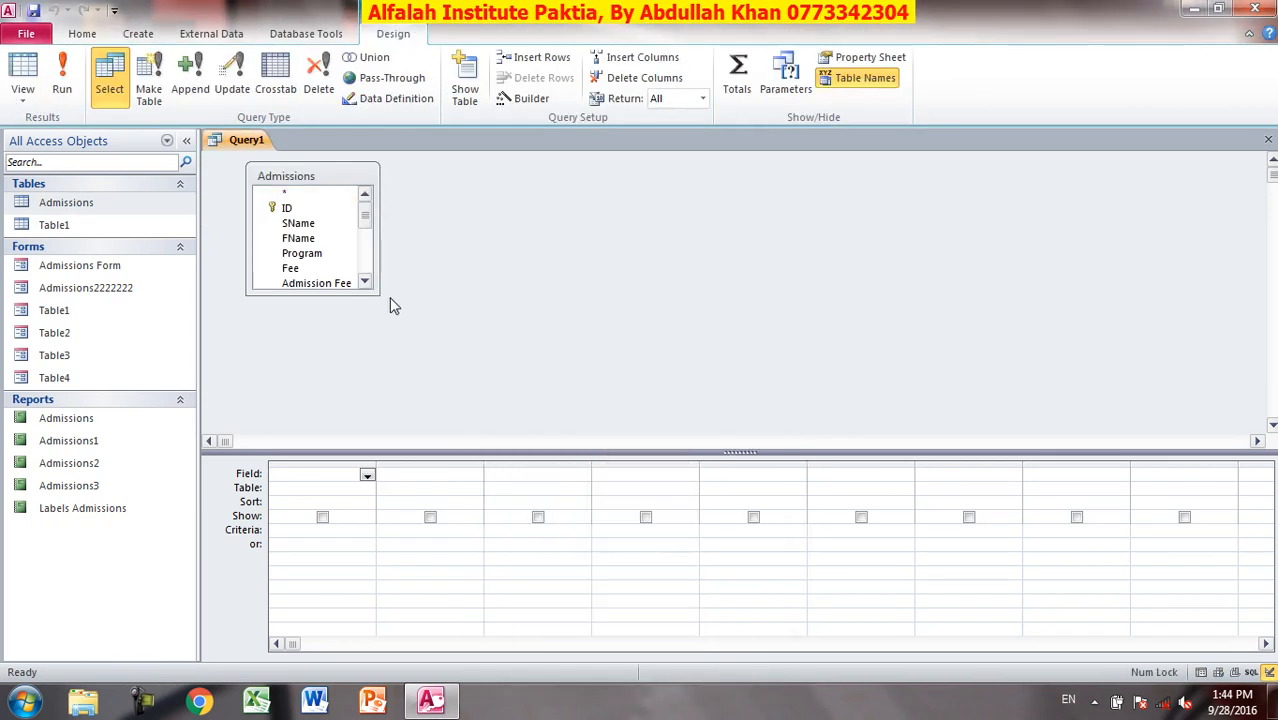
left_click(325, 176)
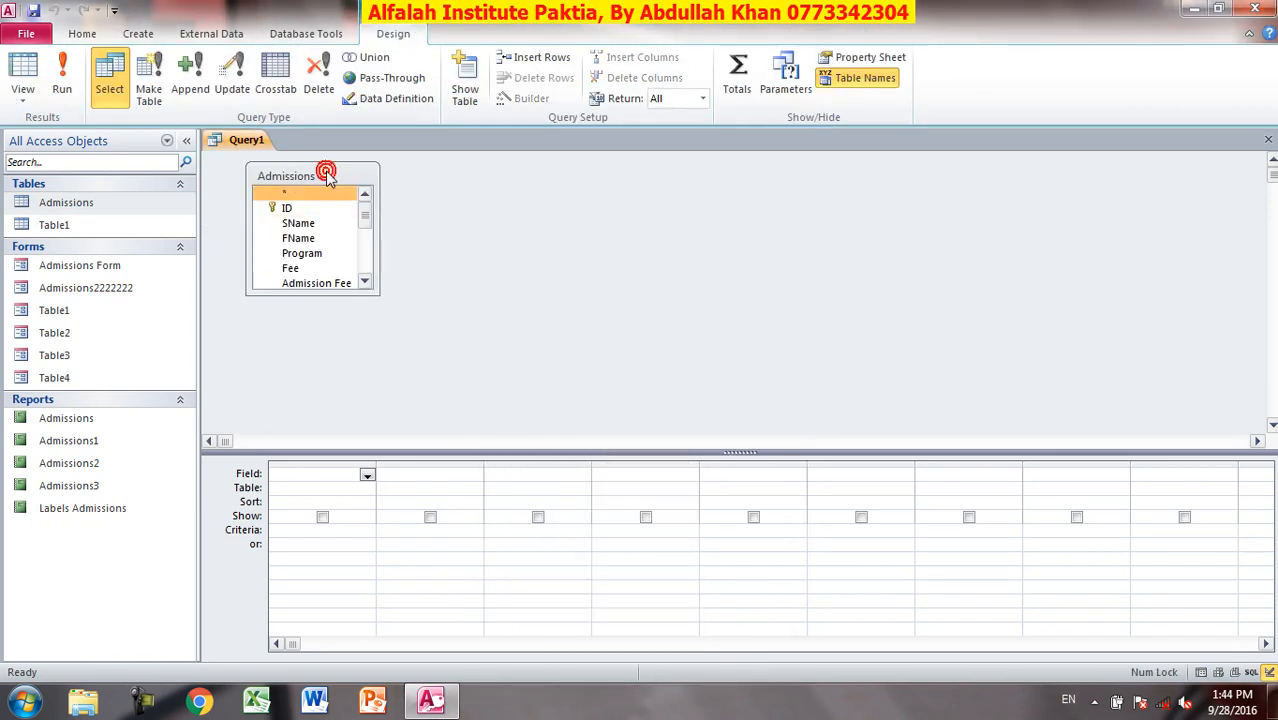
double_click(313, 174)
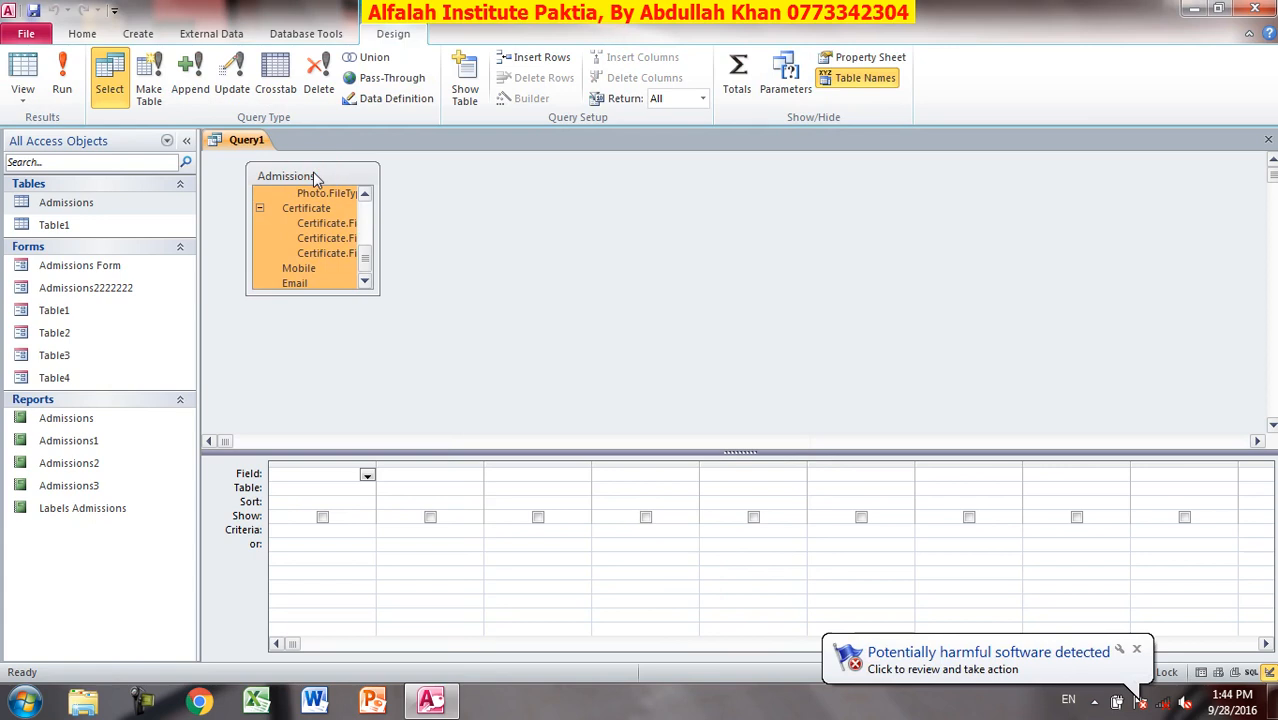
left_click_drag(289, 194, 353, 480)
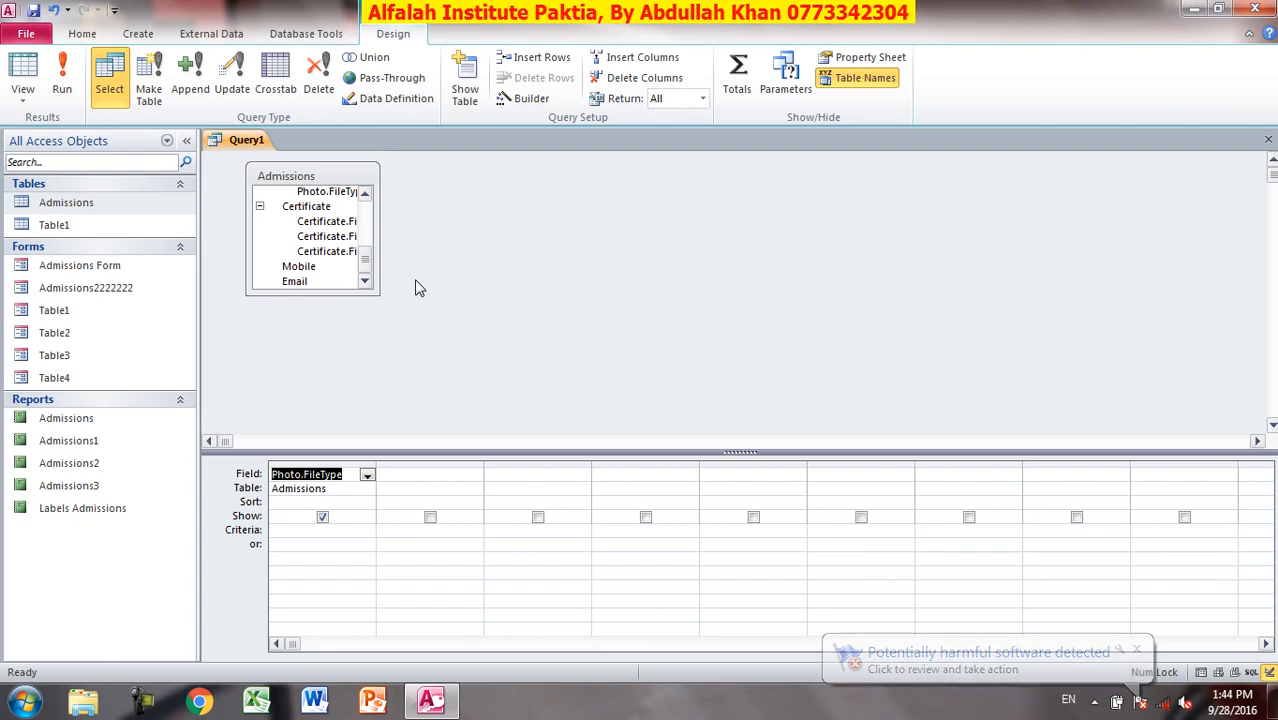
key("ctrl+z")
Select all fields of the Admissions table at once and add them to the query grid.
left_click(309, 176)
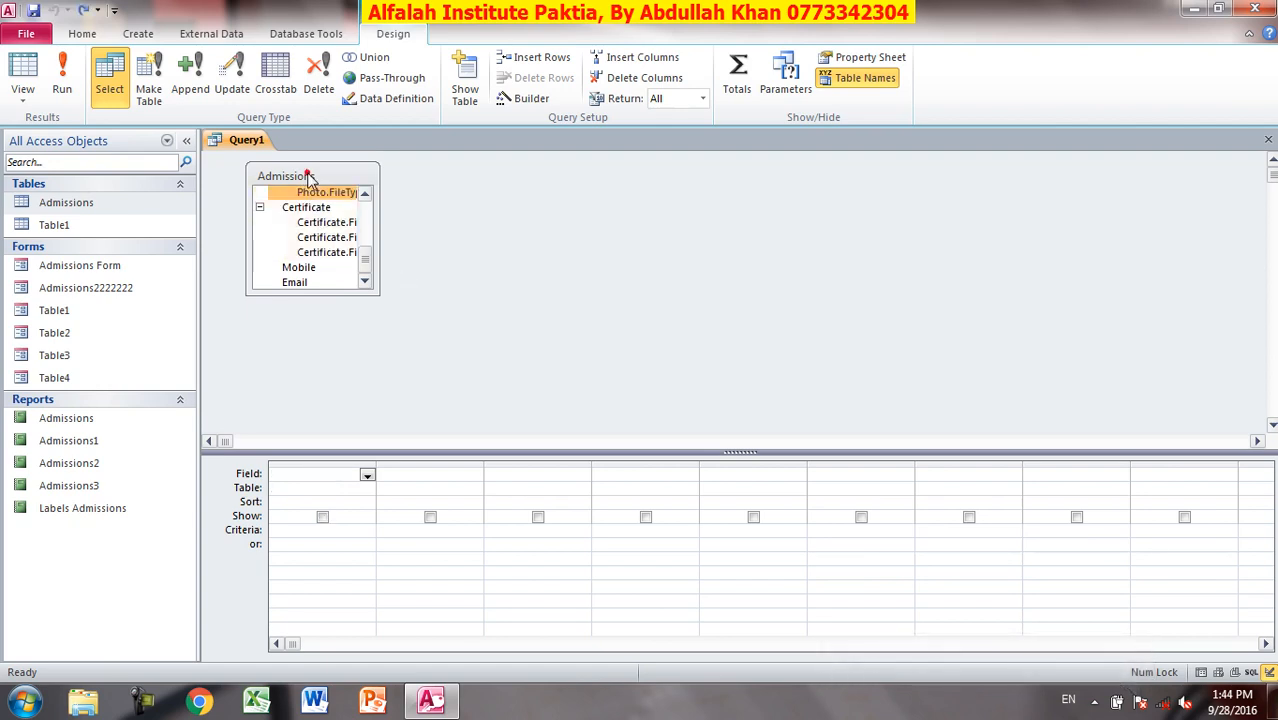
left_click_drag(365, 259, 365, 214)
double_click(315, 176)
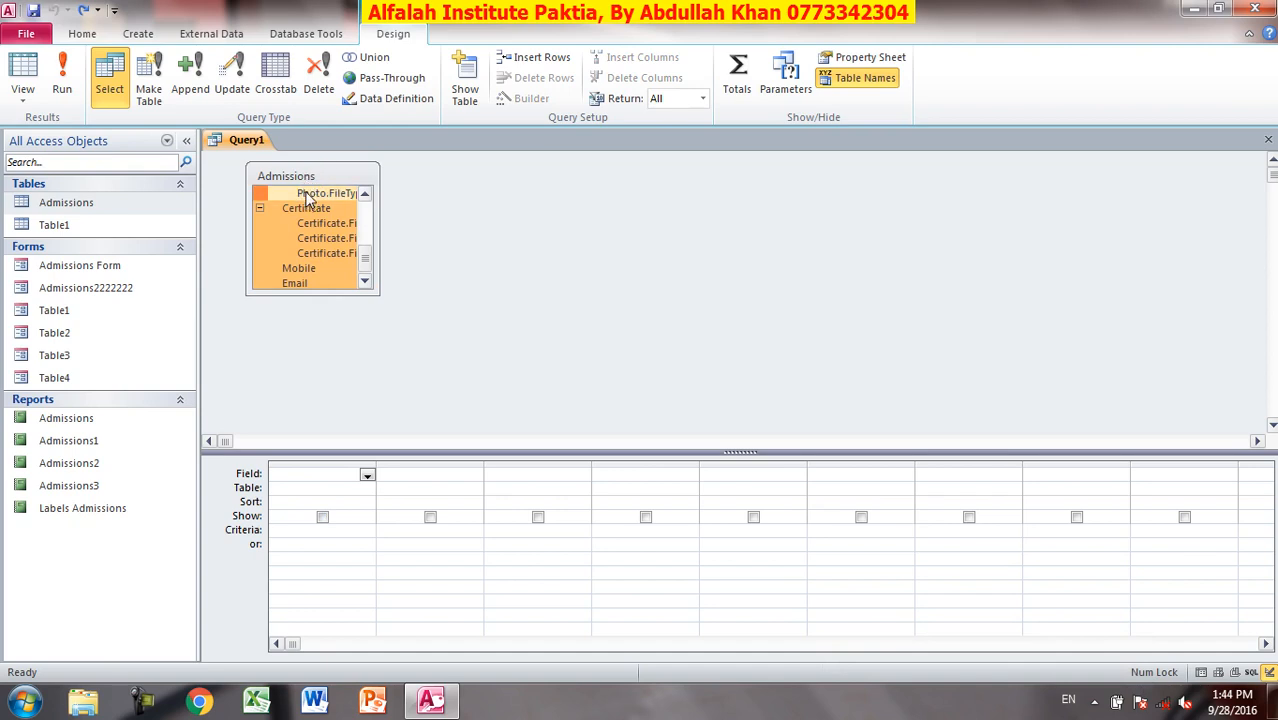
left_click_drag(365, 259, 346, 474)
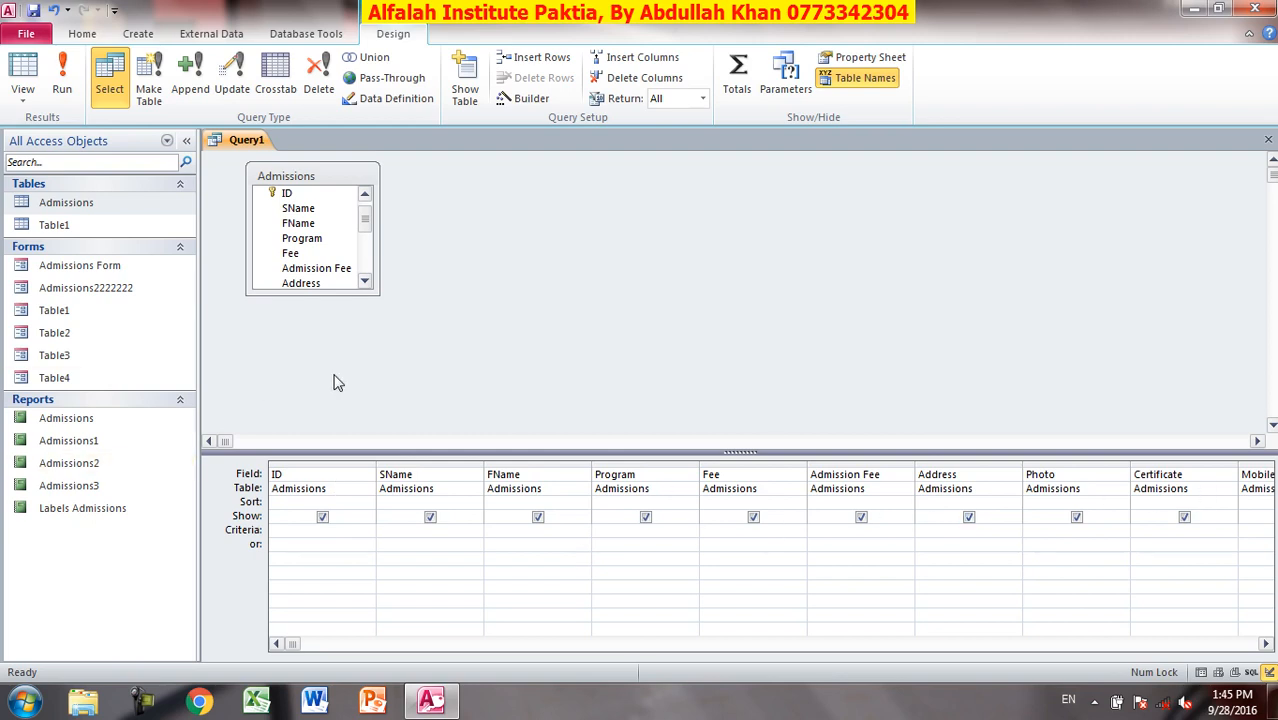
Close the query without saving and open the Admissions table in Design view.
left_click(1268, 140)
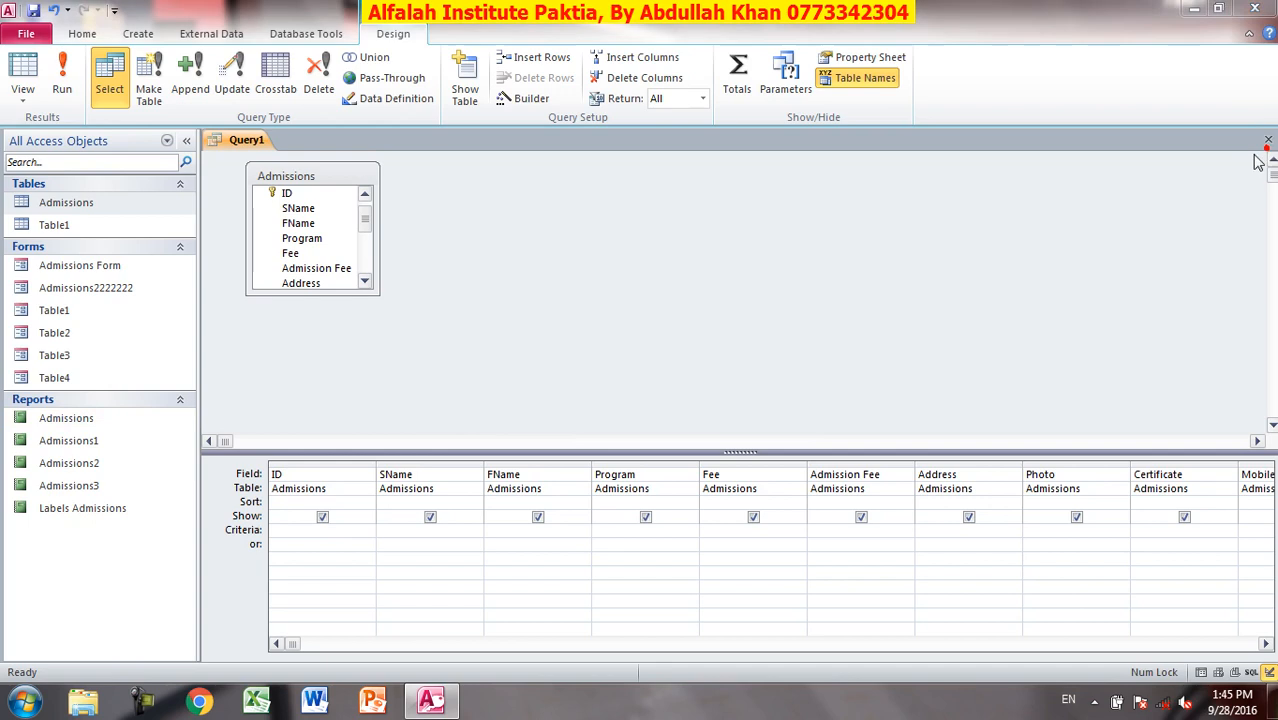
left_click(647, 398)
double_click(66, 203)
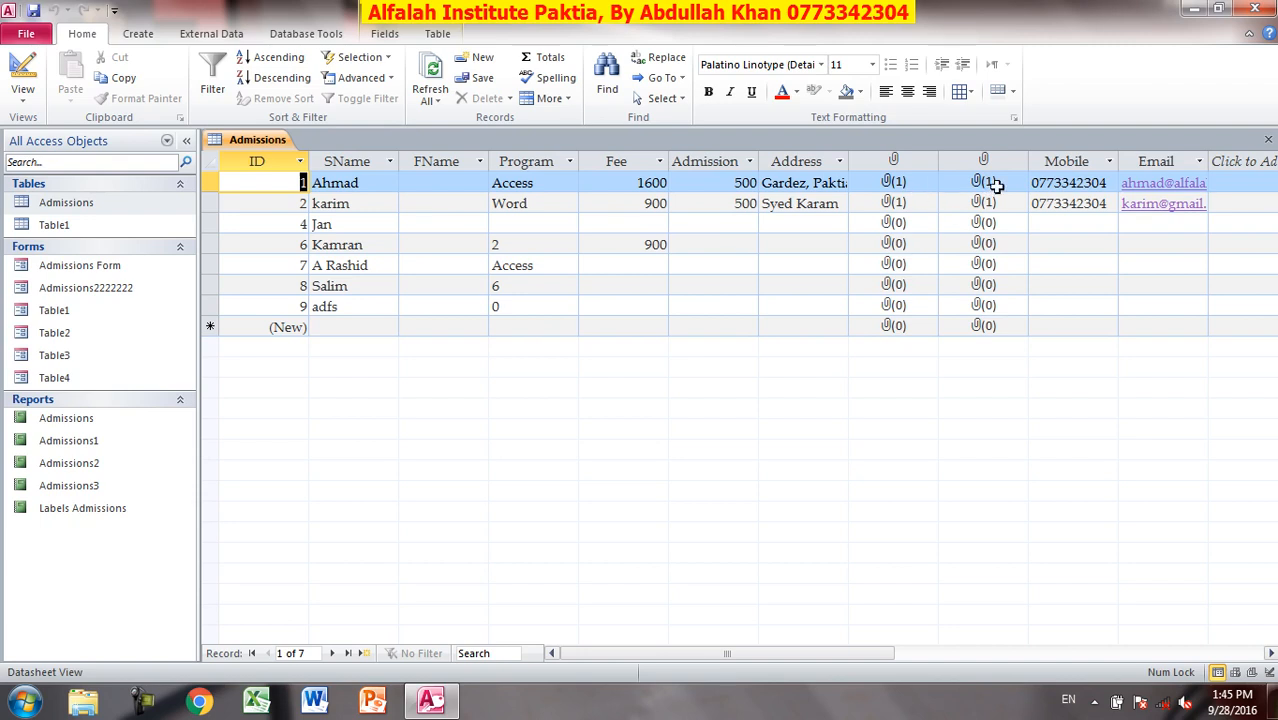
left_click(22, 66)
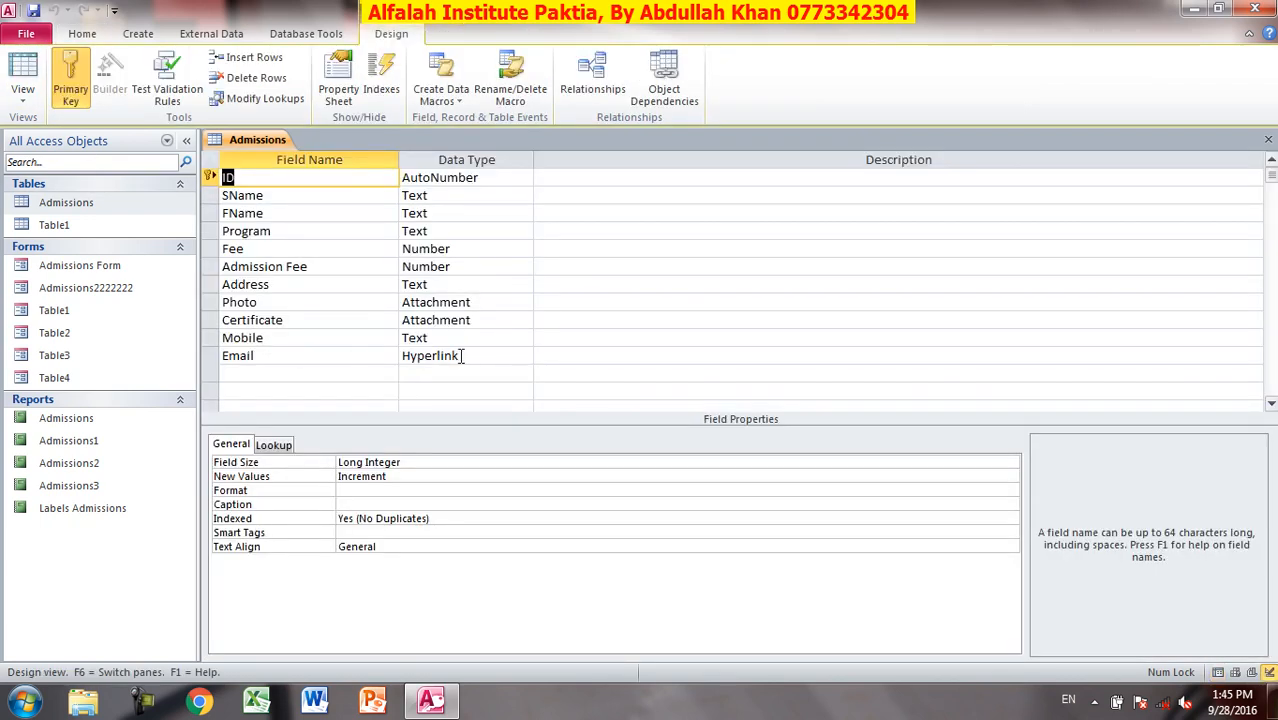
Clear the name of the Email field in the Admissions table design.
left_click(318, 357)
key("BackSpace")
key("BackSpace")
key("BackSpace")
key("BackSpace")
key("BackSpace")
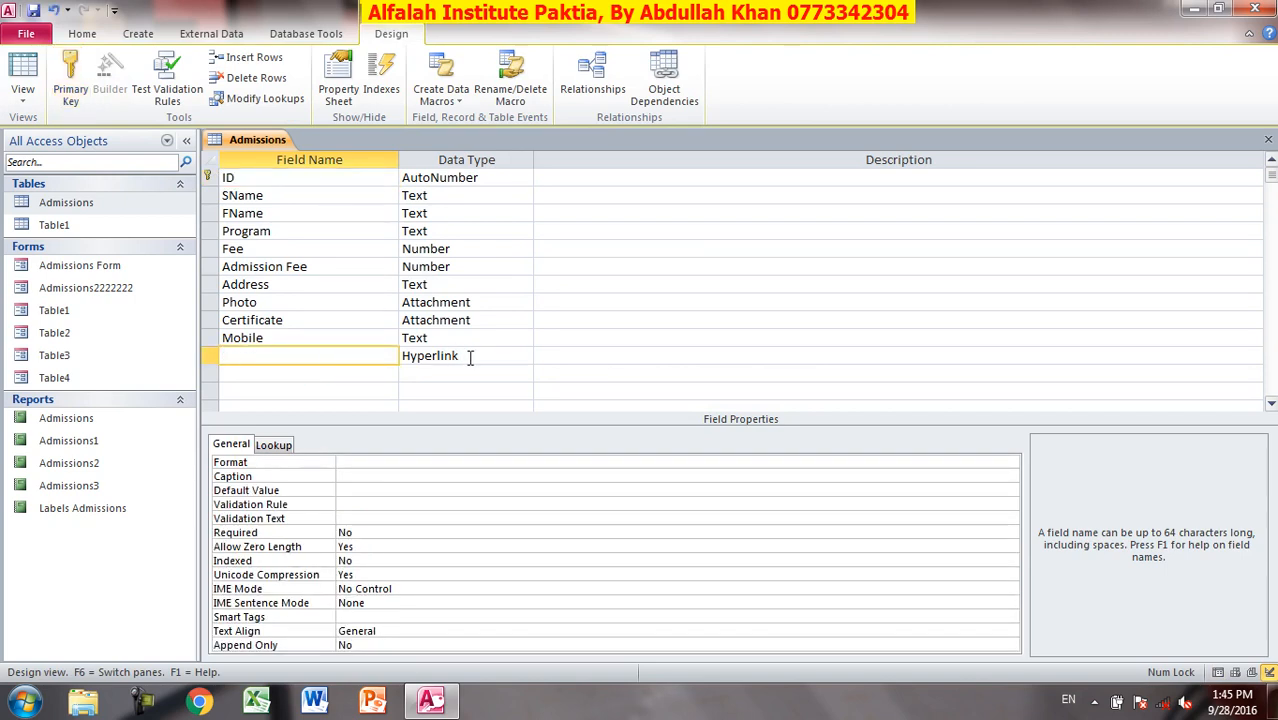
Clear the Hyperlink data type of the now unnamed last field.
left_click(470, 356)
key("BackSpace")
key("BackSpace")
key("BackSpace")
key("BackSpace")
key("BackSpace")
key("BackSpace")
key("BackSpace")
key("BackSpace")
key("BackSpace")
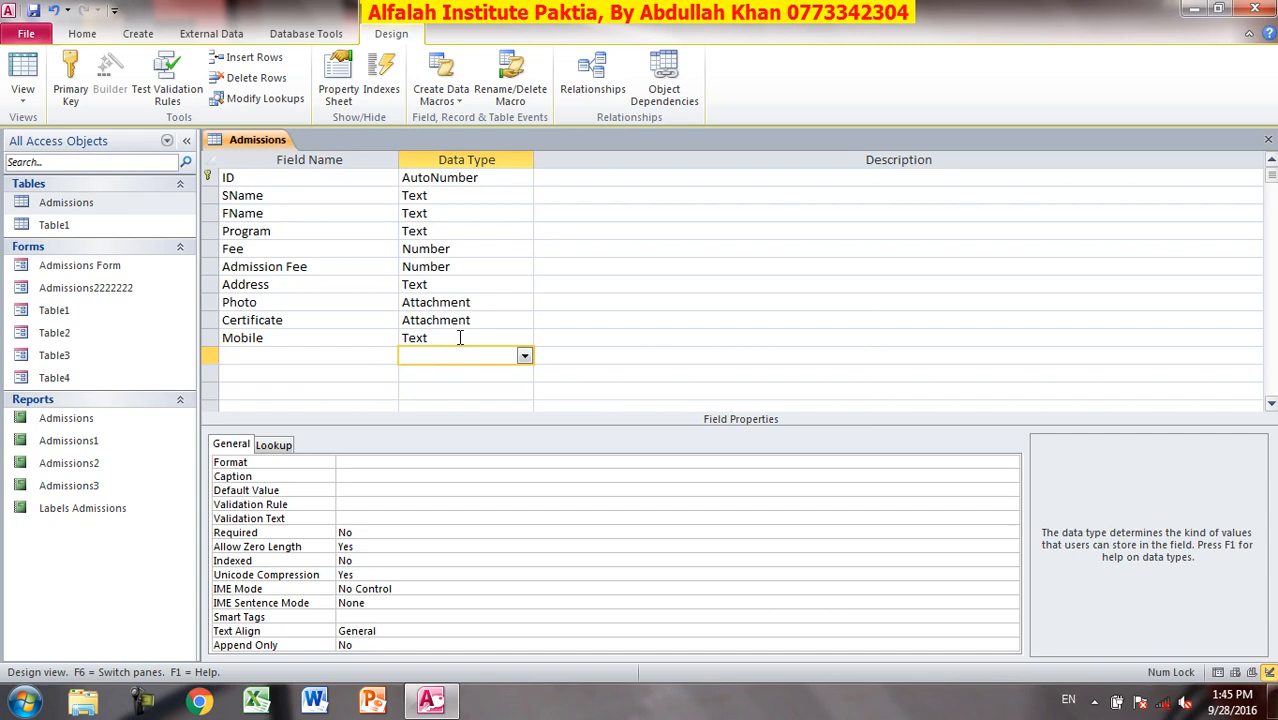
Try to leave the last field's data type blank, and restore it to Hyperlink.
left_click(455, 340)
left_click(640, 400)
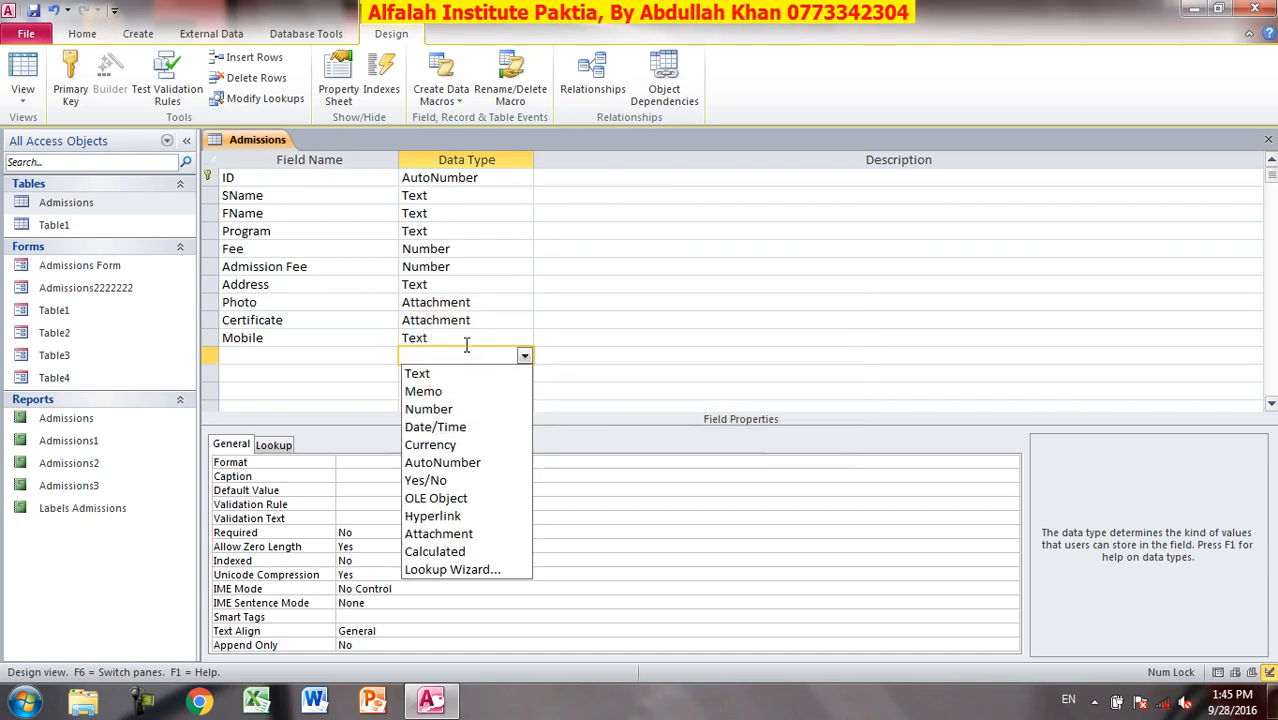
left_click(455, 338)
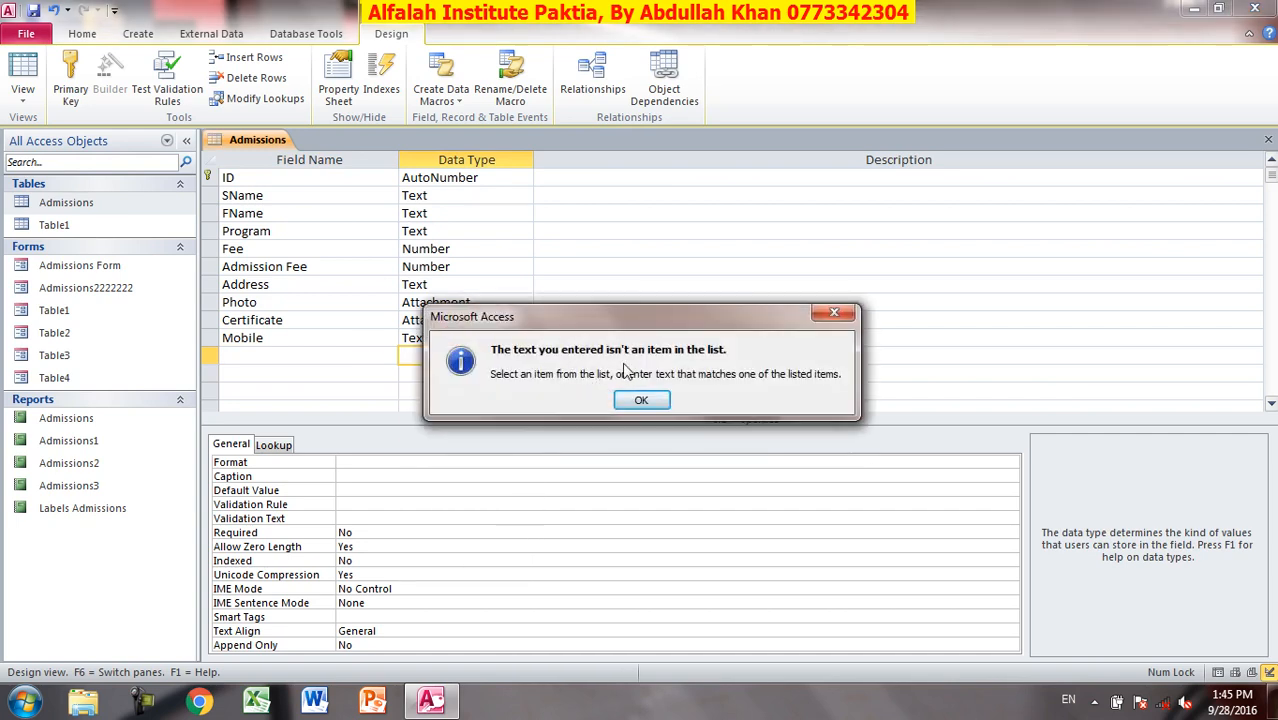
left_click(641, 400)
left_click(311, 362)
left_click(641, 400)
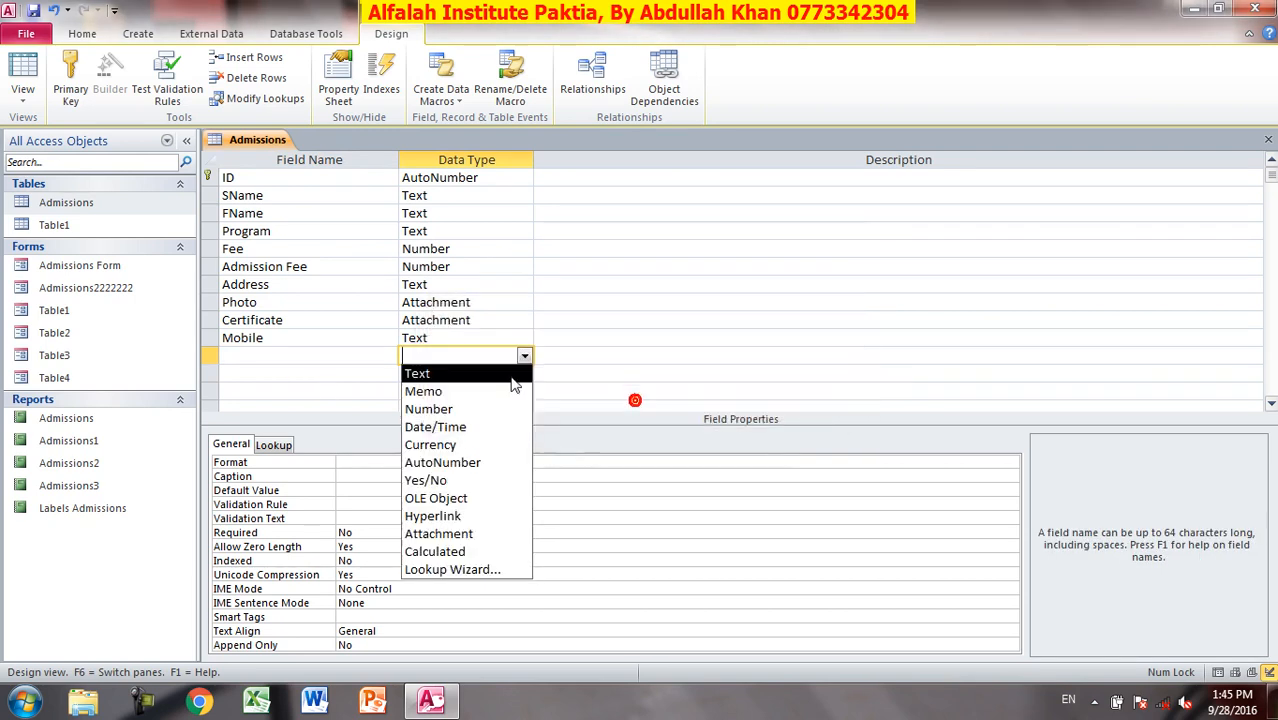
left_click(524, 356)
left_click(524, 356)
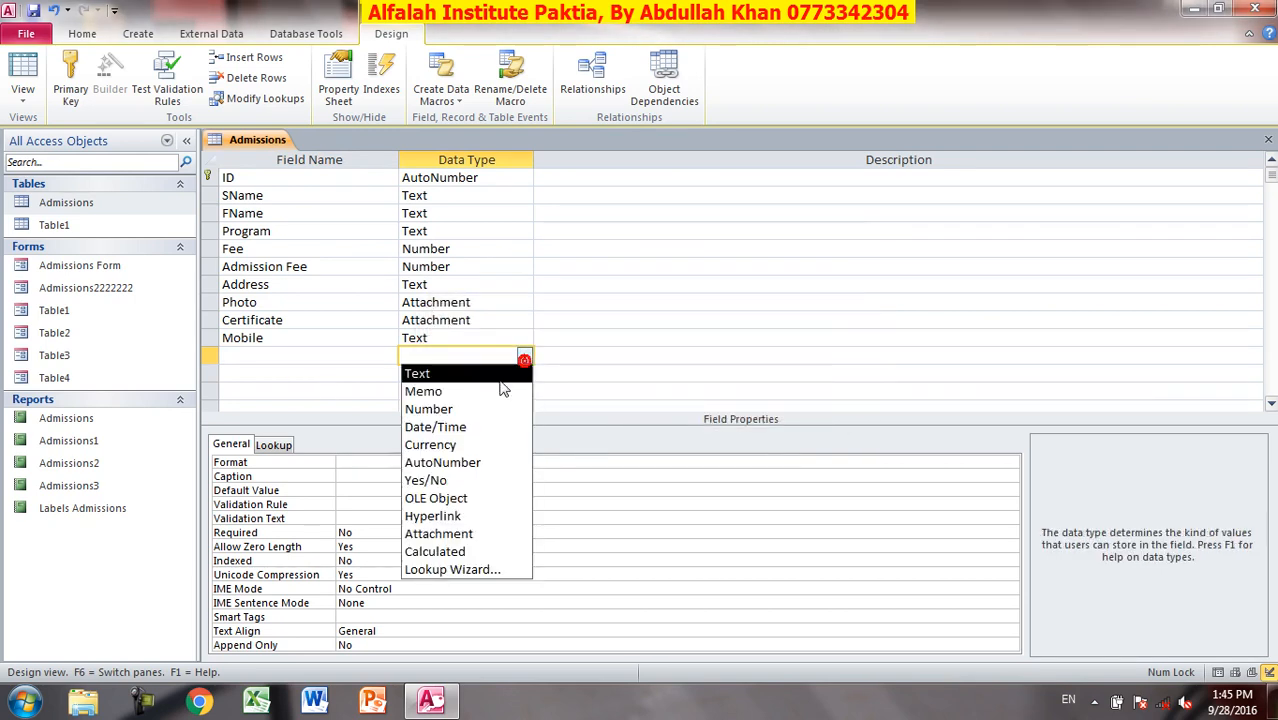
left_click(845, 393)
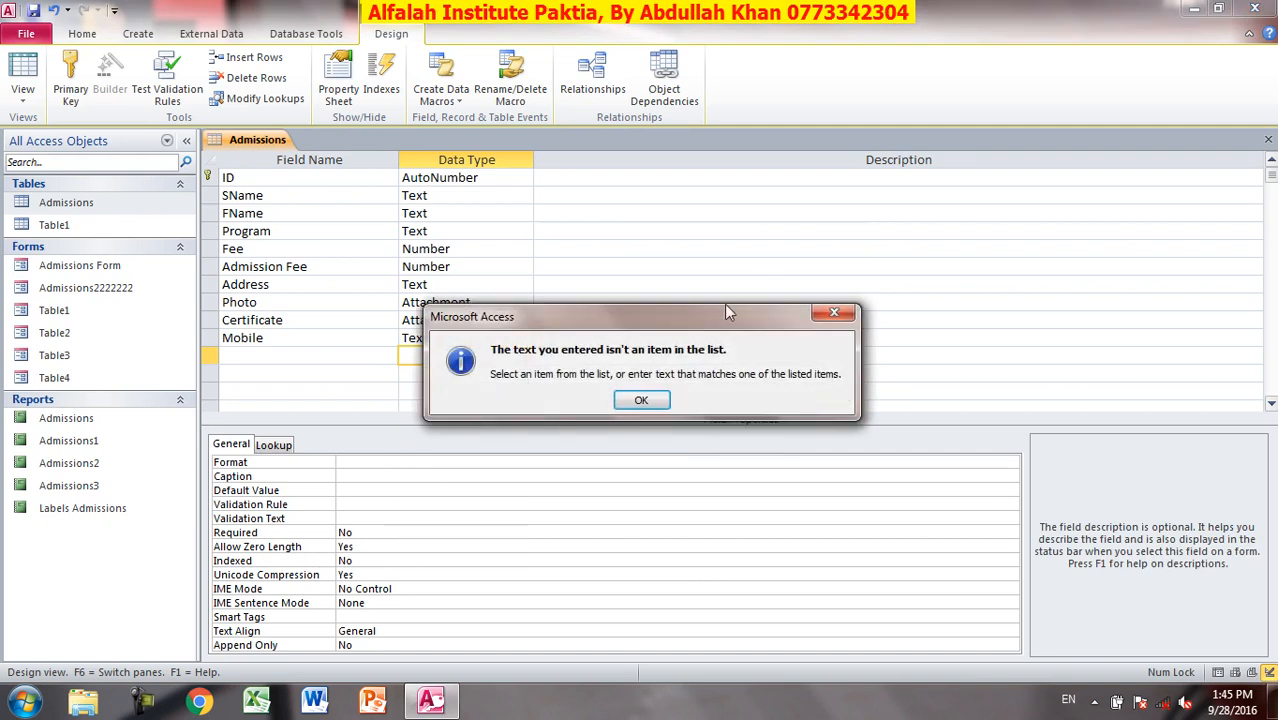
left_click(641, 400)
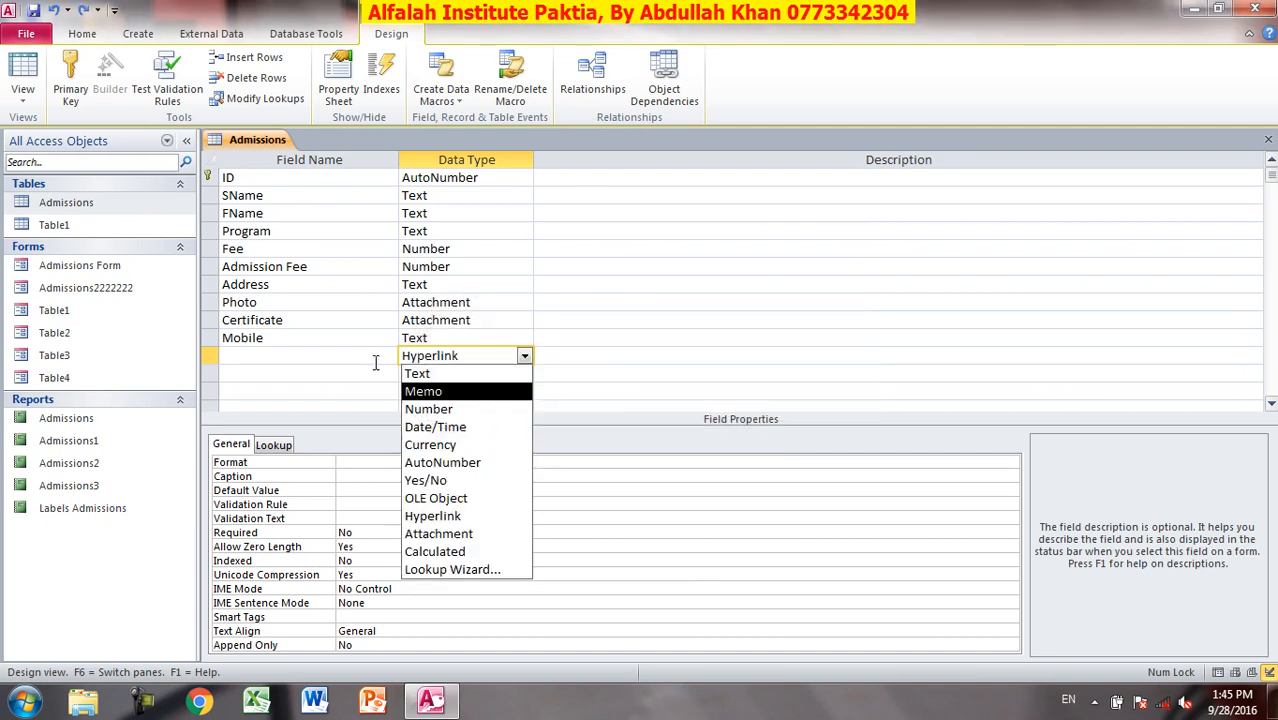
Select Hyperlink as the data type of the unnamed last field in the Admissions table design.
left_click(372, 365)
left_click(643, 400)
left_click(332, 372)
left_click(637, 400)
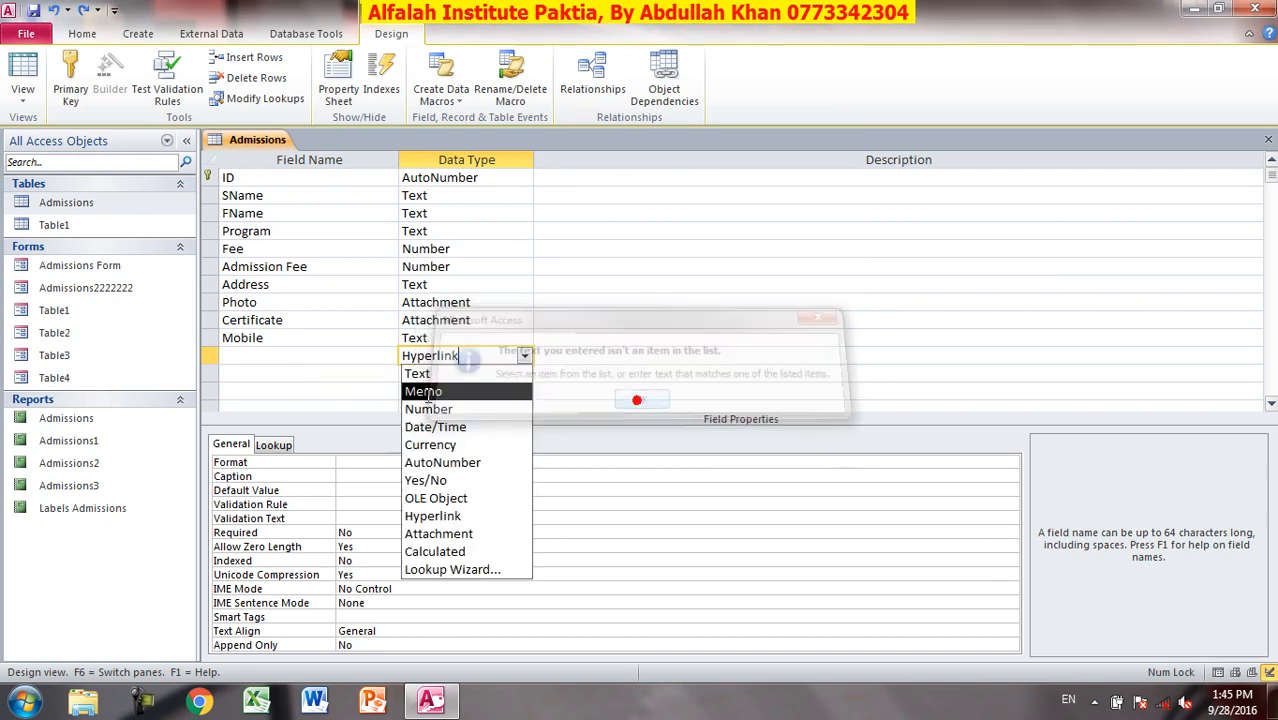
left_click(301, 362)
left_click(633, 398)
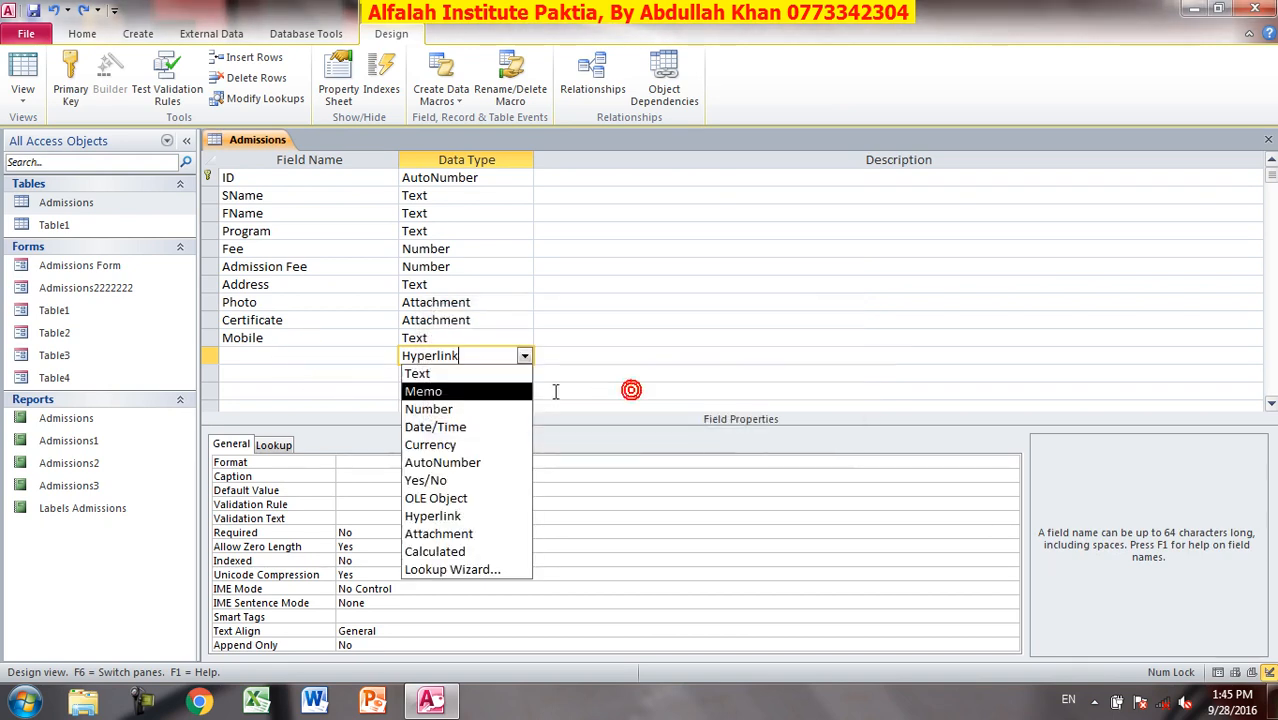
left_click(457, 516)
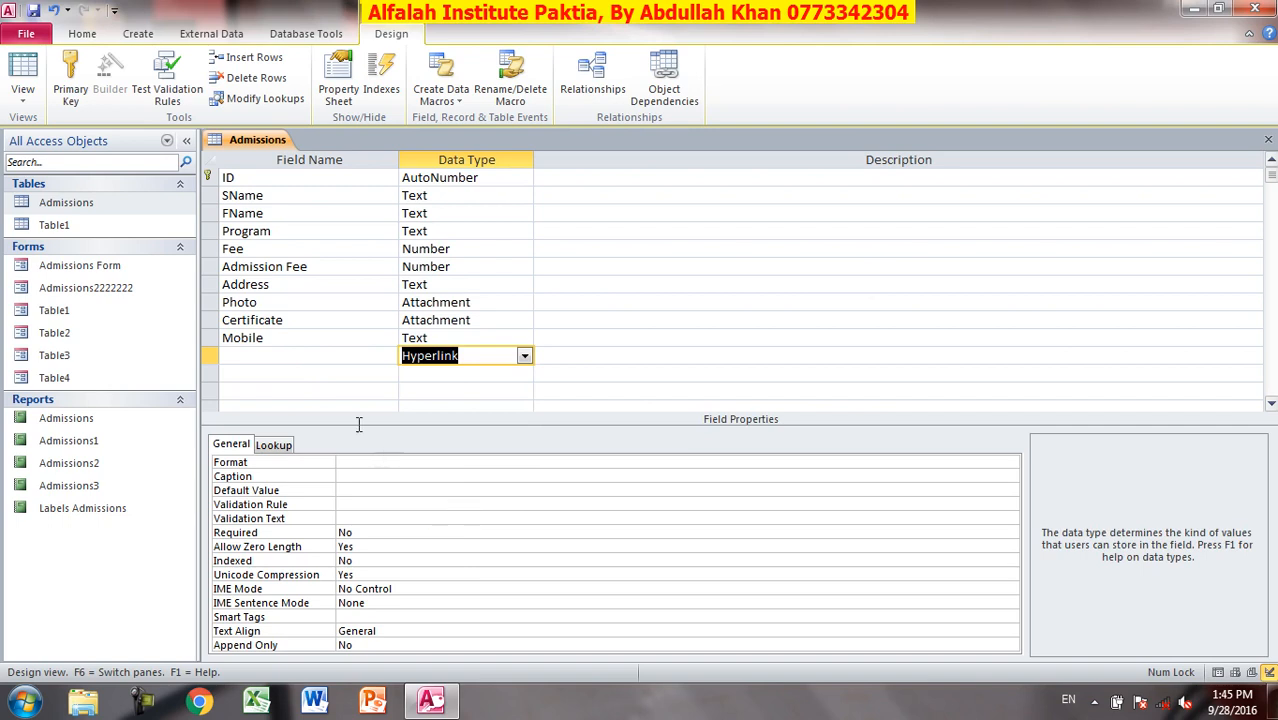
Name the last field Email, then save the Admissions table and show it in Datasheet view.
left_click(295, 358)
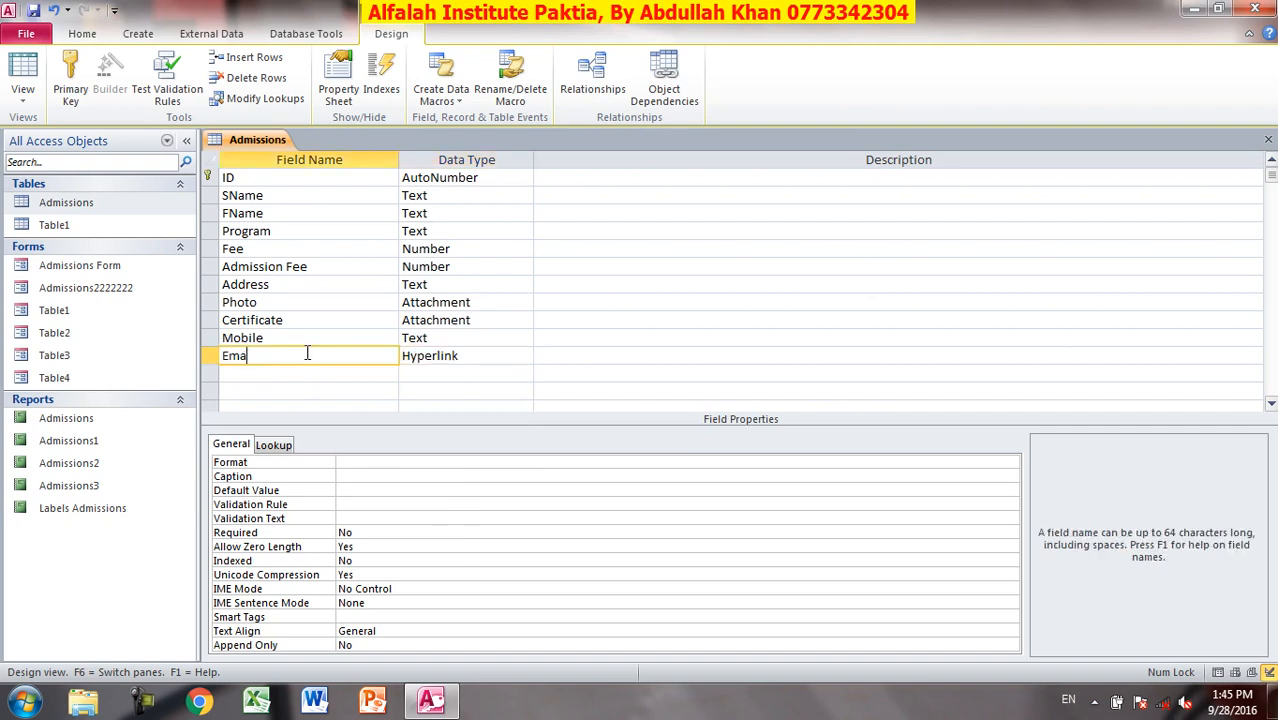
left_click(22, 75)
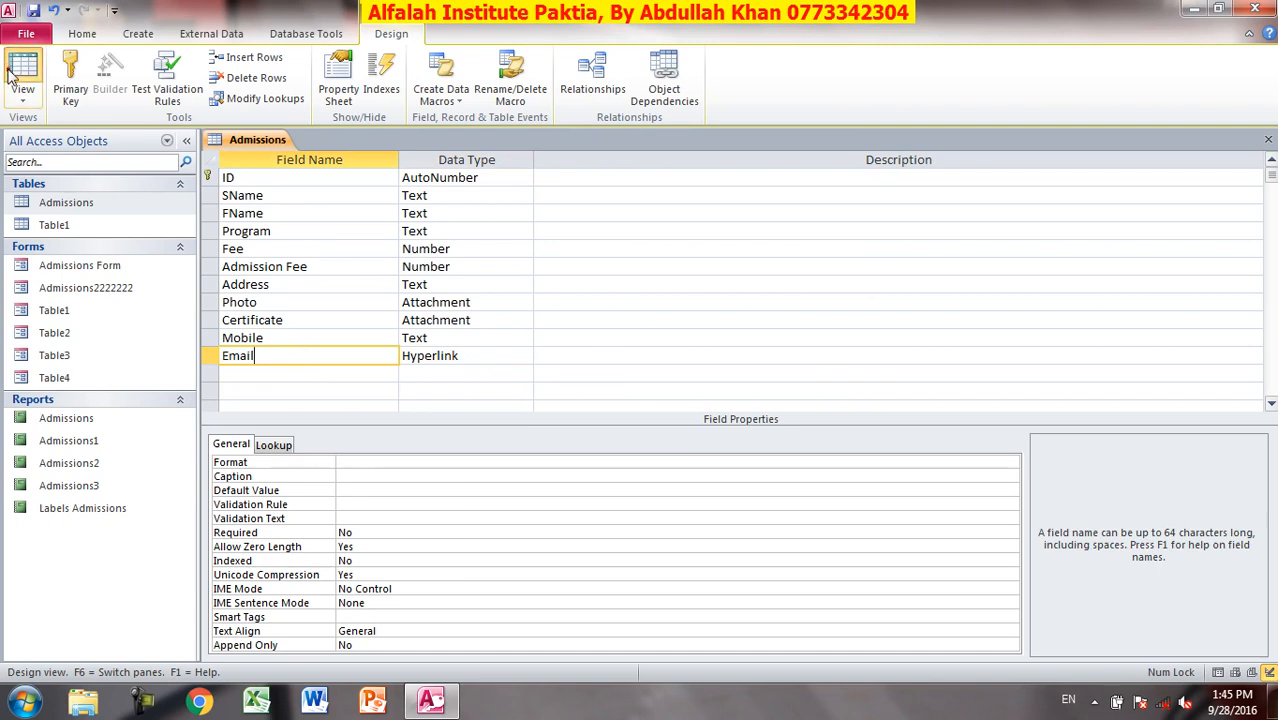
left_click(606, 400)
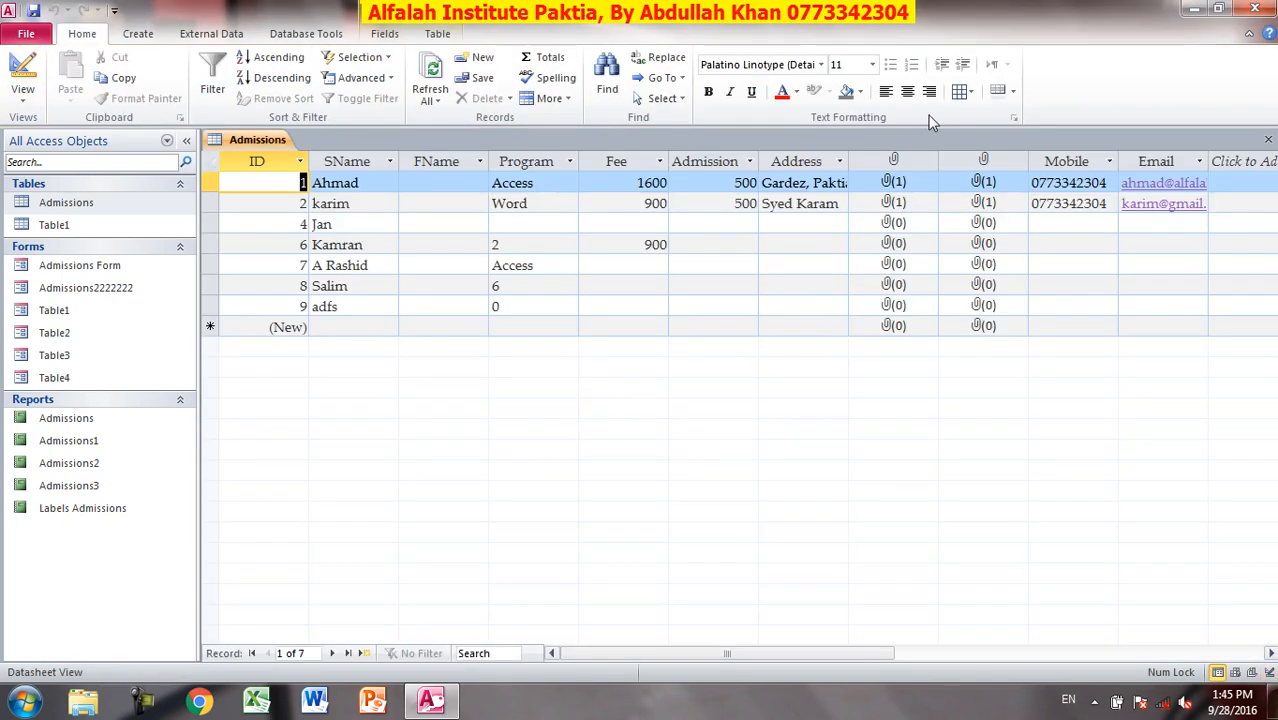
Permanently delete the Email and Mobile fields from the Admissions table.
right_click(1154, 161)
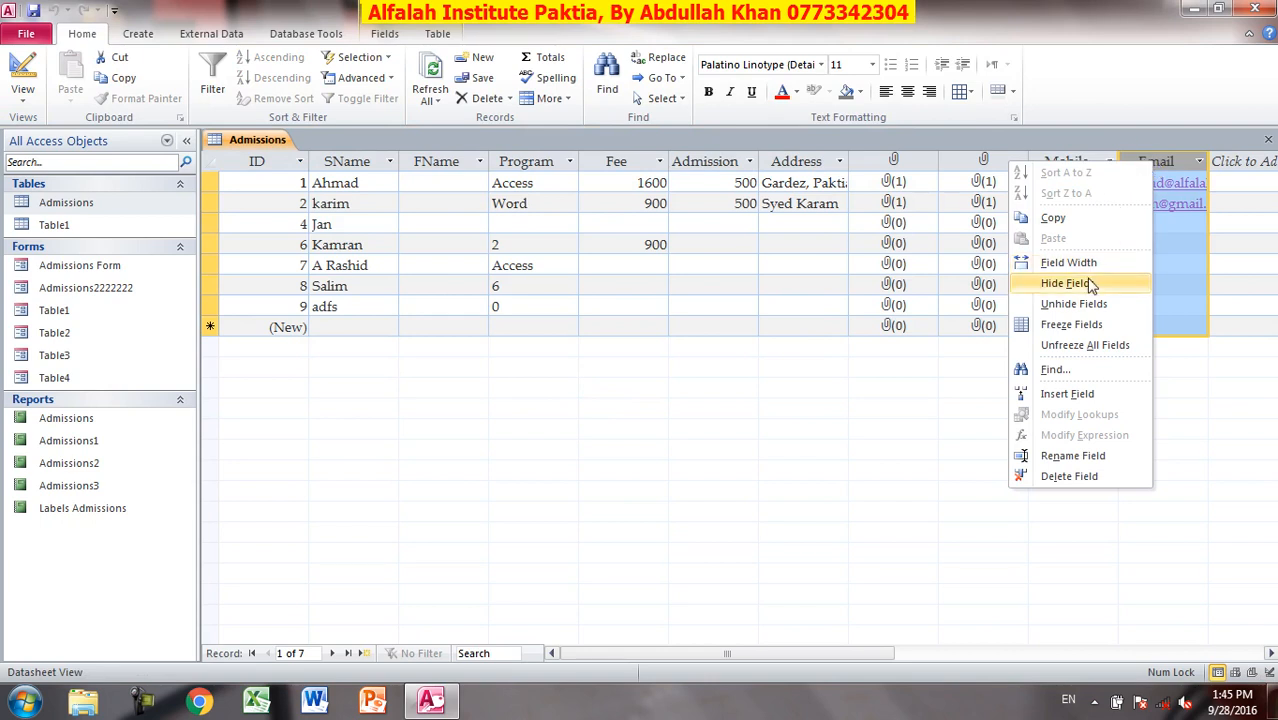
left_click(1071, 479)
left_click(607, 398)
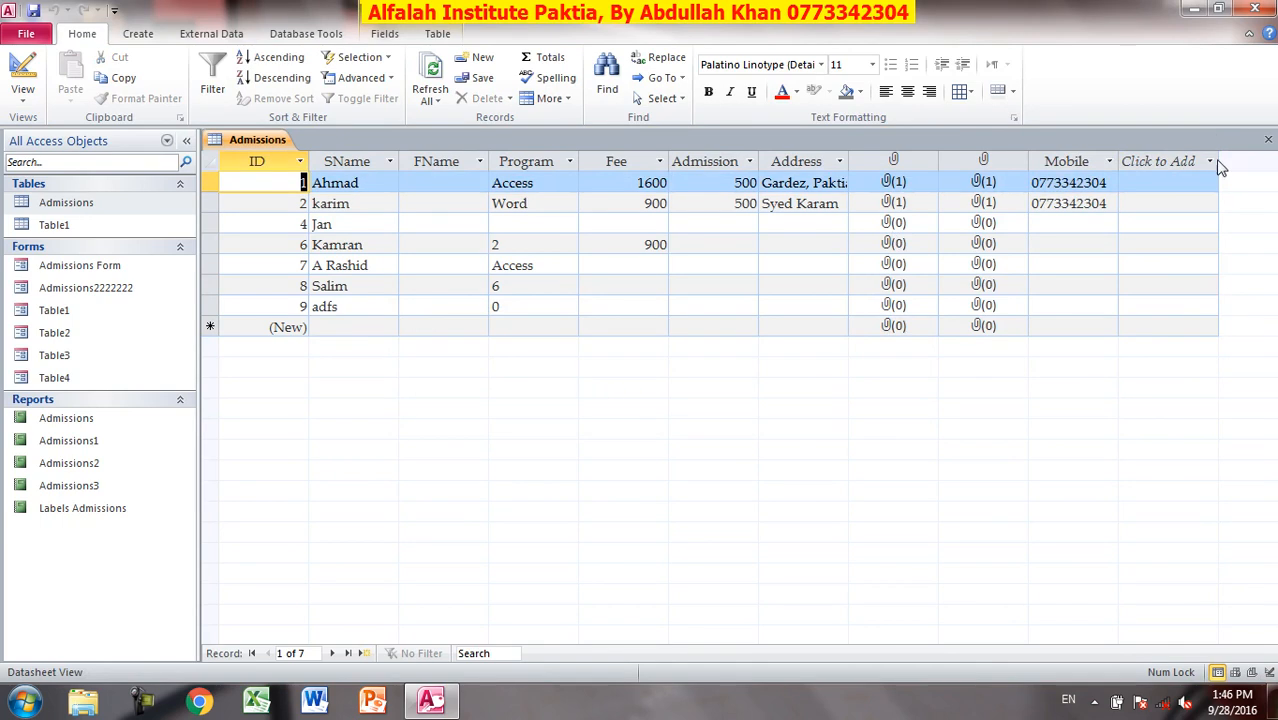
right_click(1084, 166)
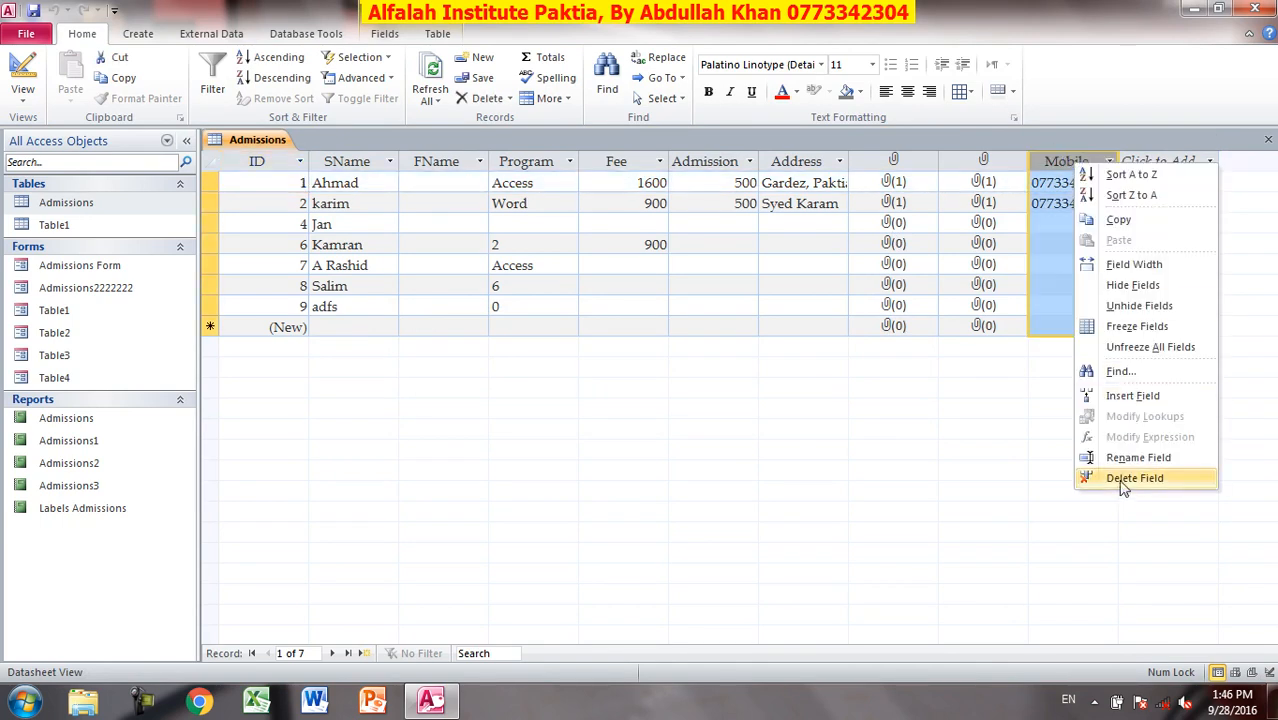
left_click(1119, 479)
left_click(601, 399)
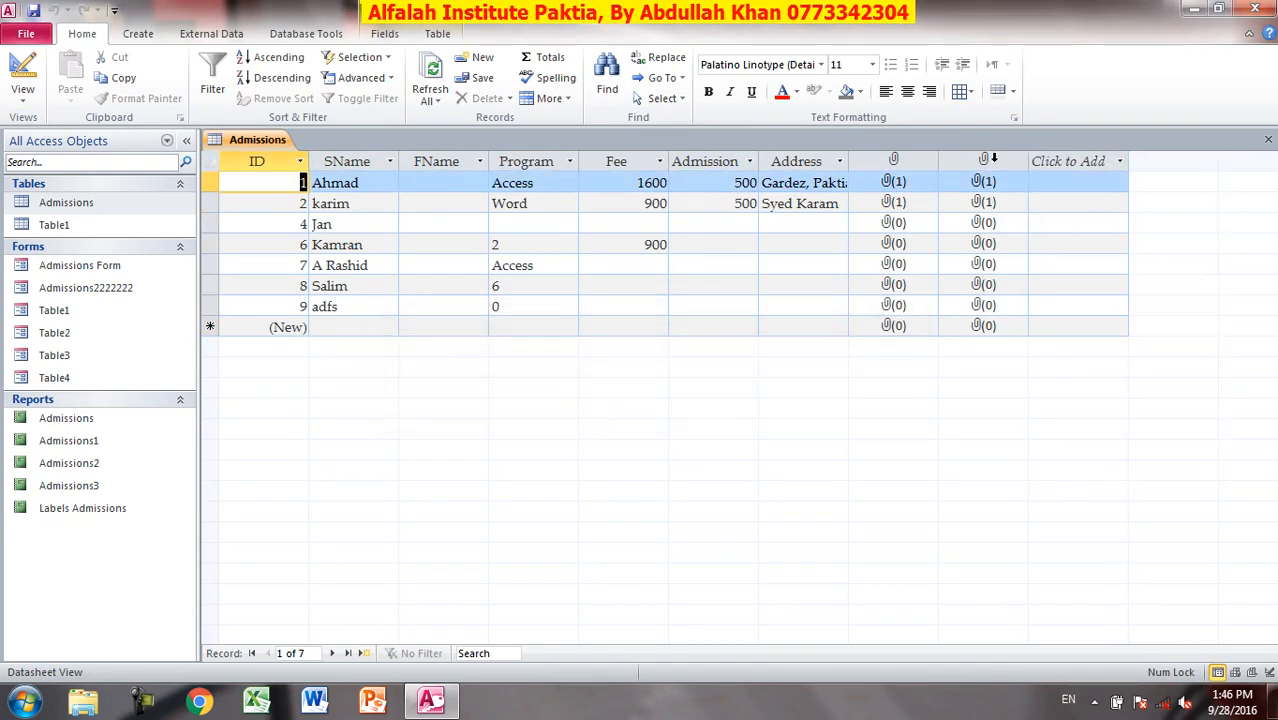
Permanently delete both attachment fields from the Admissions table.
right_click(988, 160)
left_click(1050, 472)
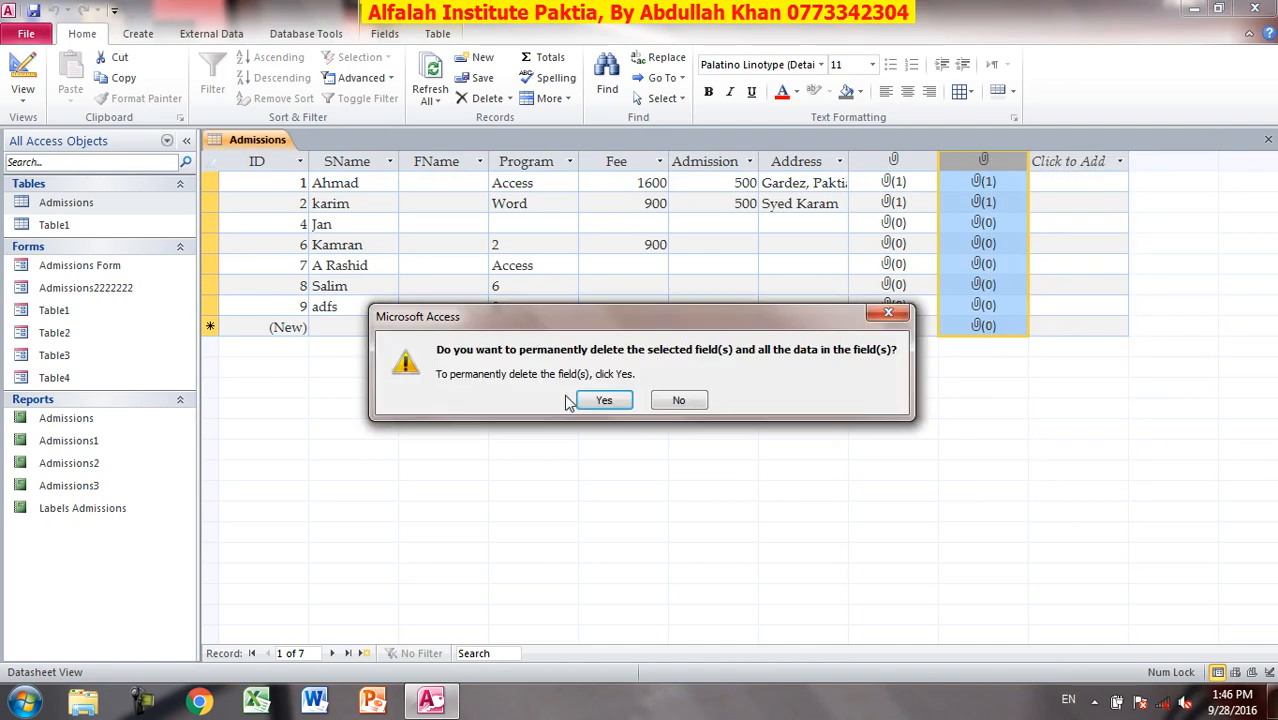
left_click(604, 400)
left_click(966, 161)
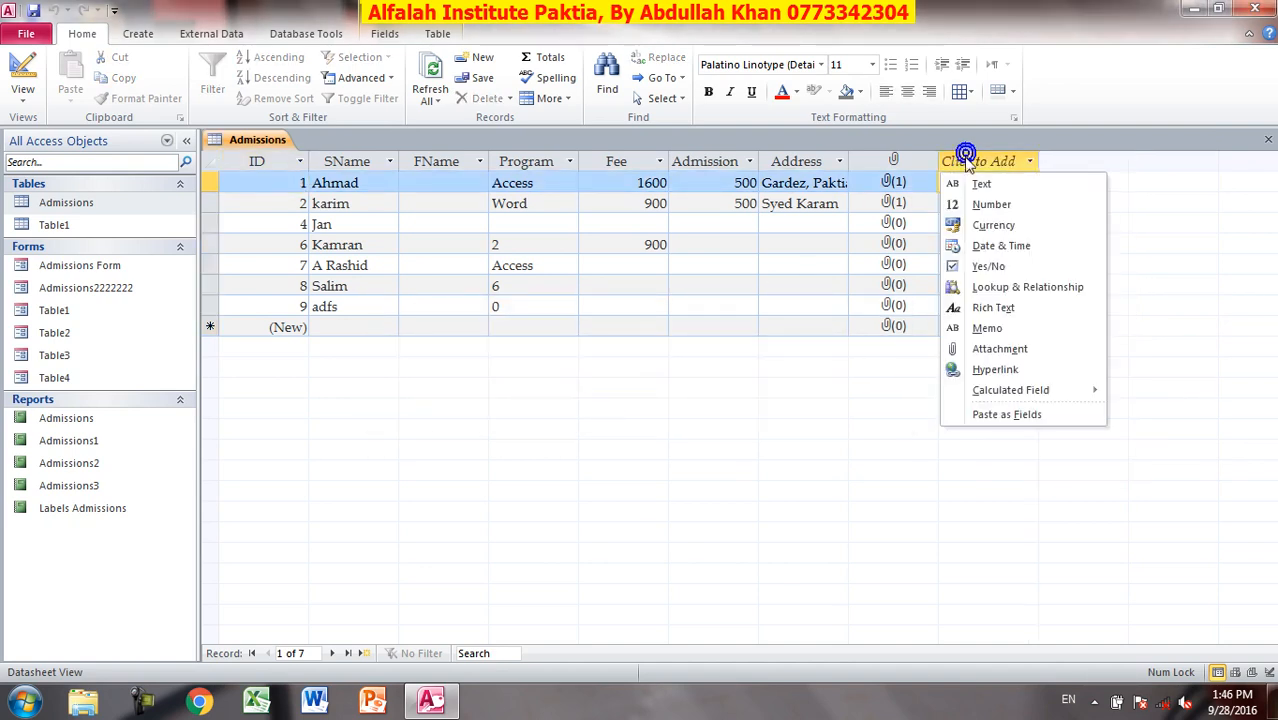
right_click(902, 164)
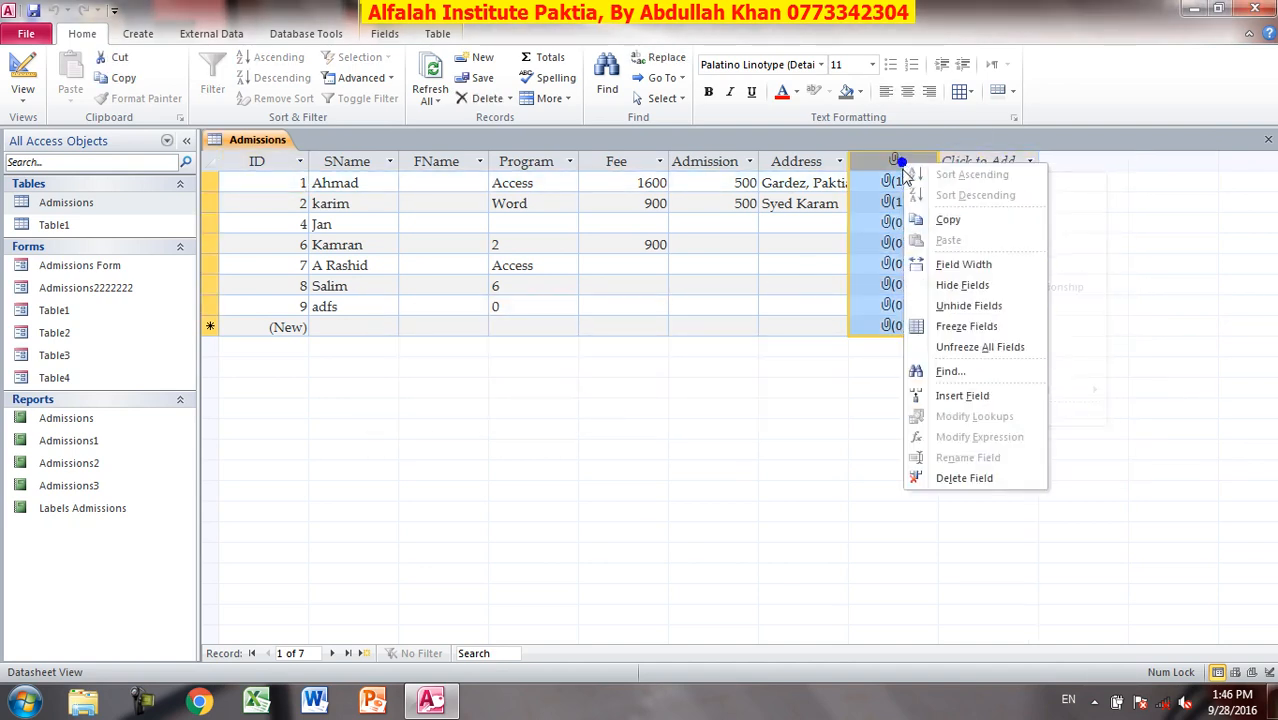
left_click(966, 478)
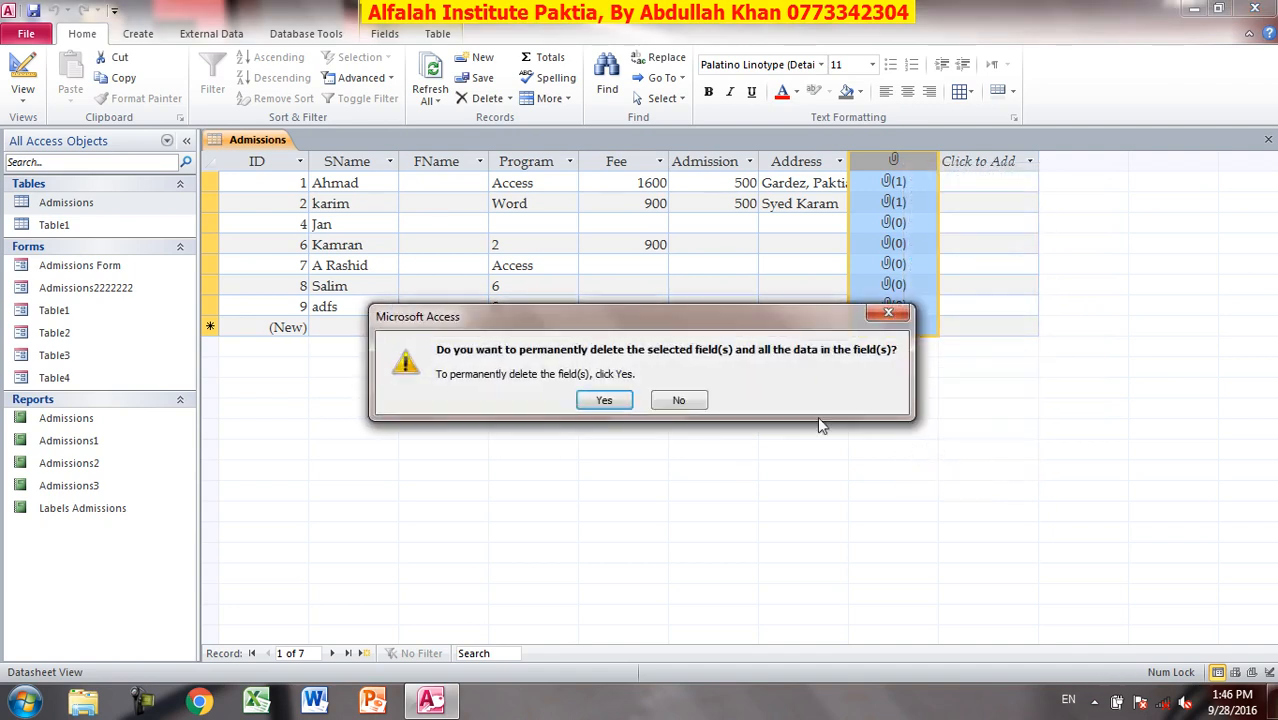
left_click(602, 398)
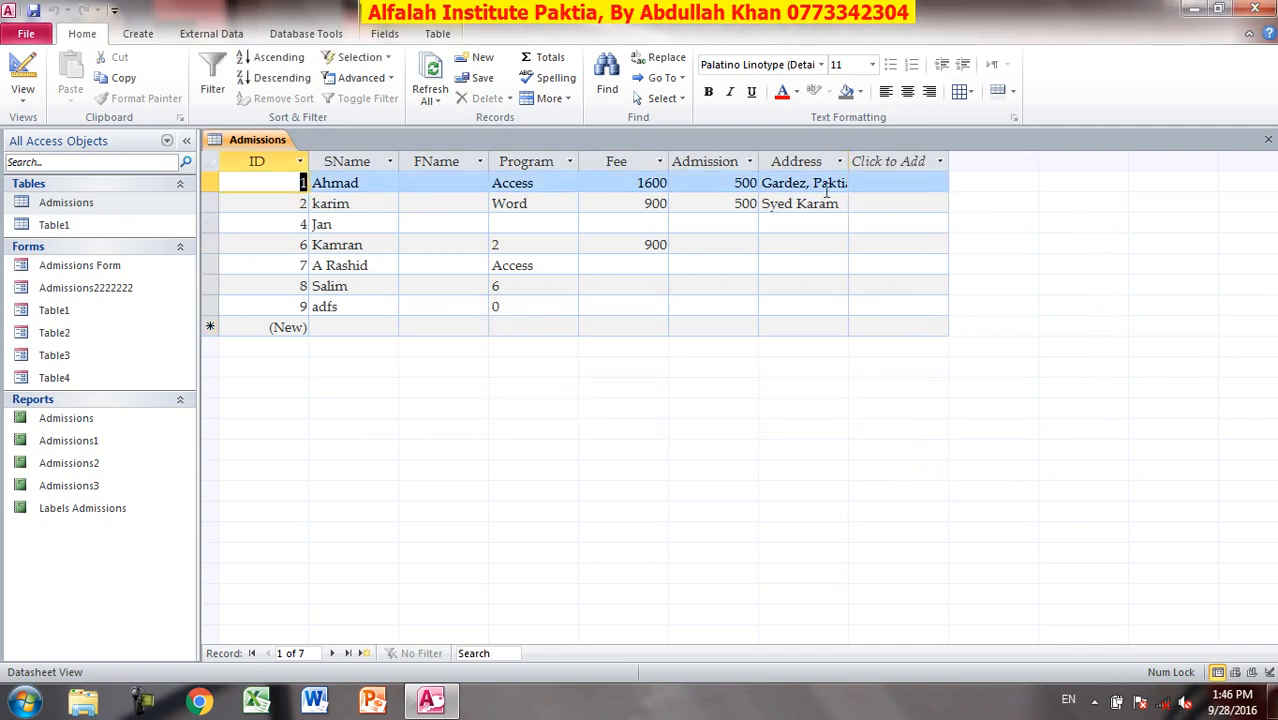
Permanently delete the Address and Admission Fee fields from the Admissions table.
right_click(812, 172)
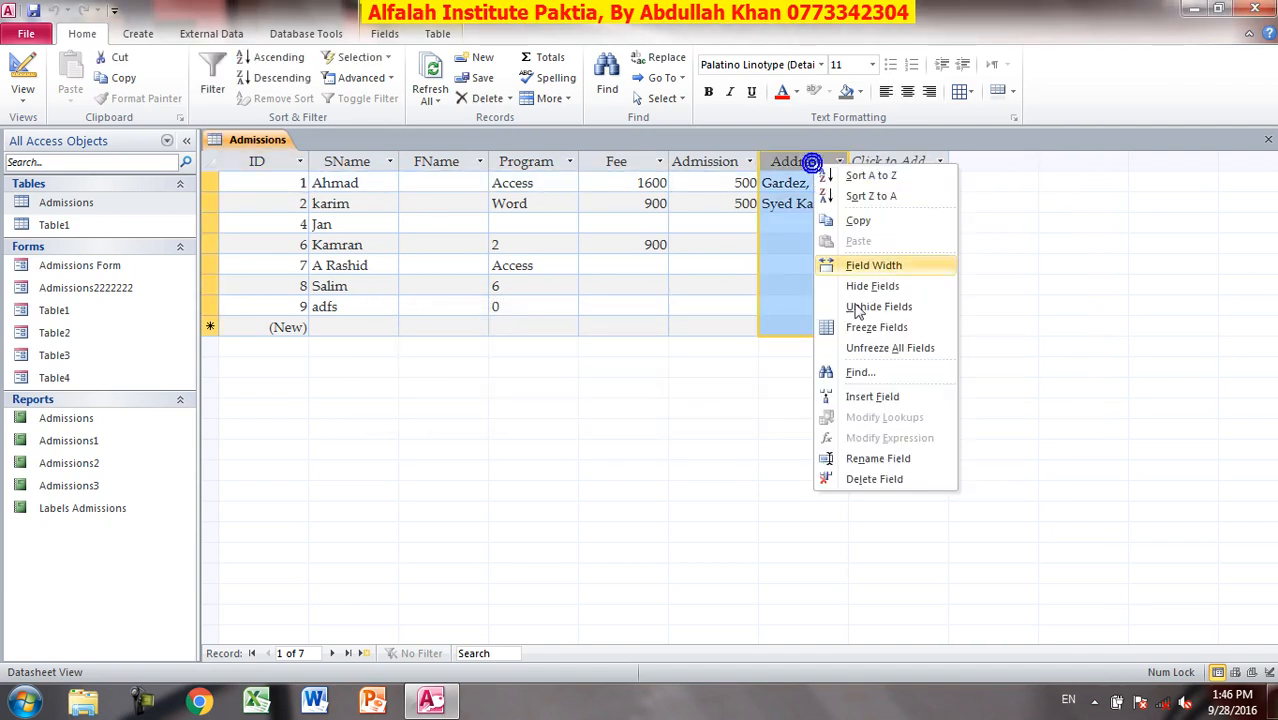
left_click(864, 479)
left_click(603, 400)
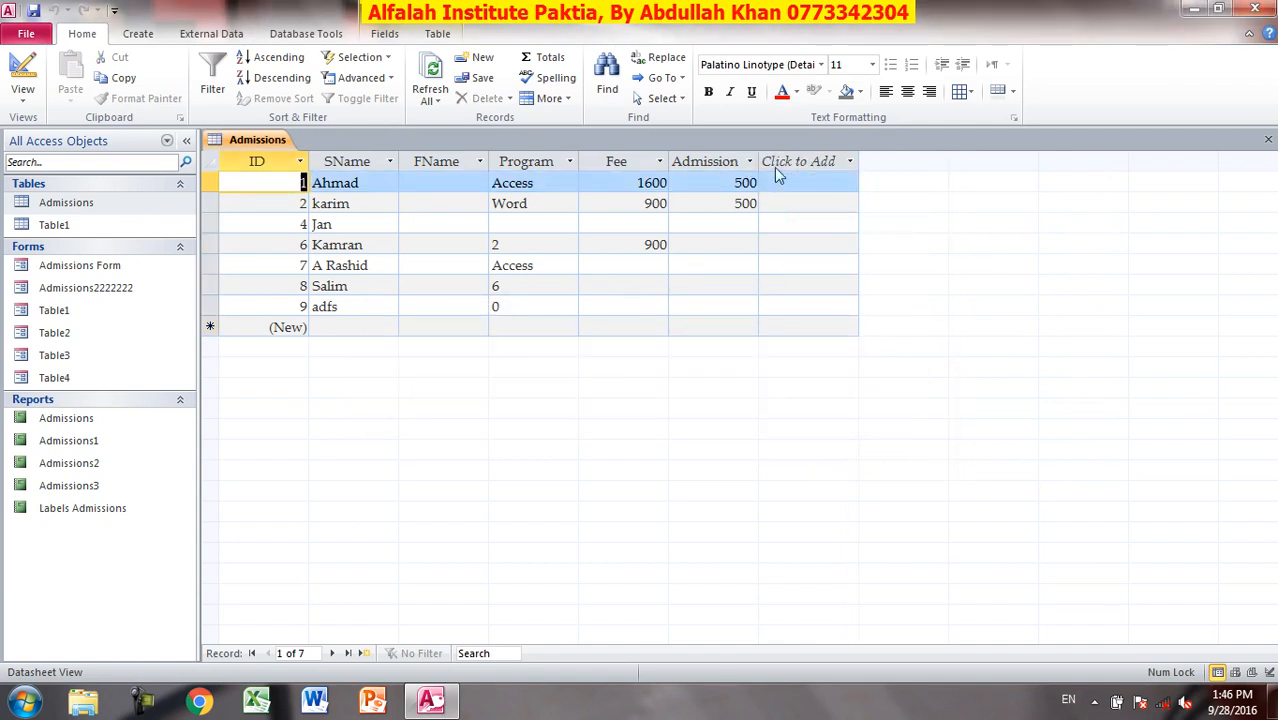
left_click(815, 167)
left_click(688, 358)
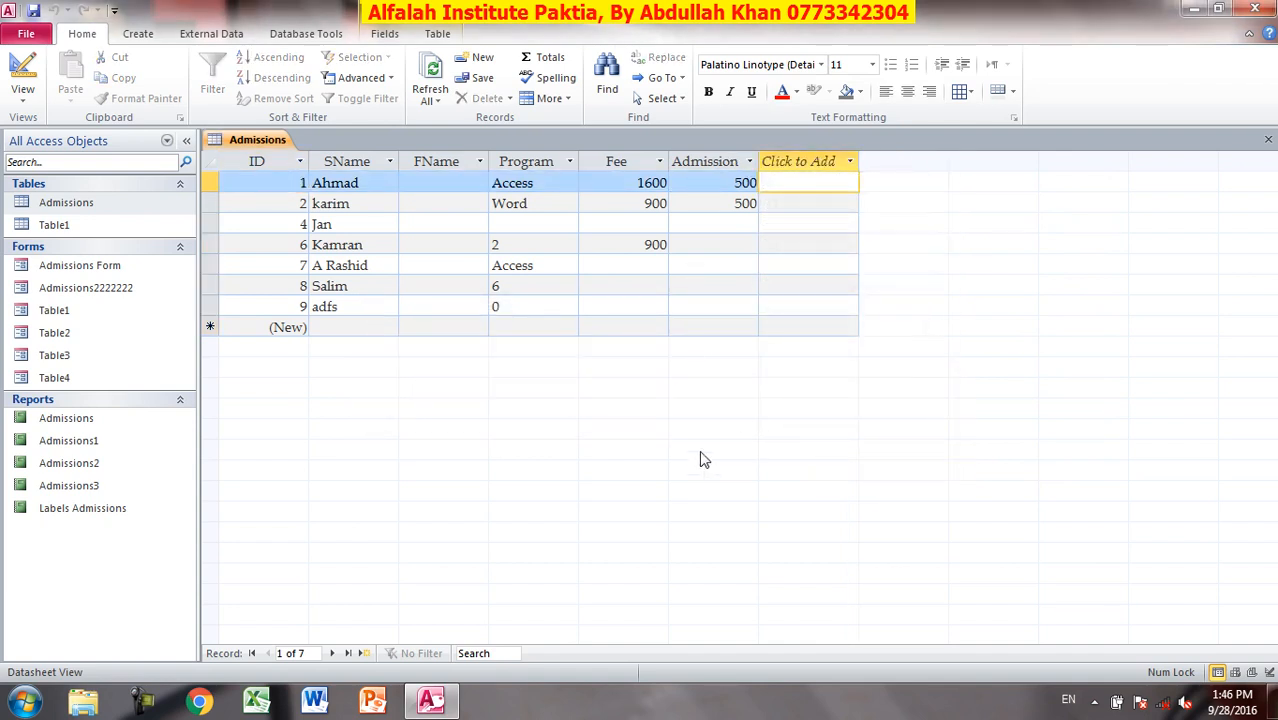
right_click(706, 162)
left_click(763, 478)
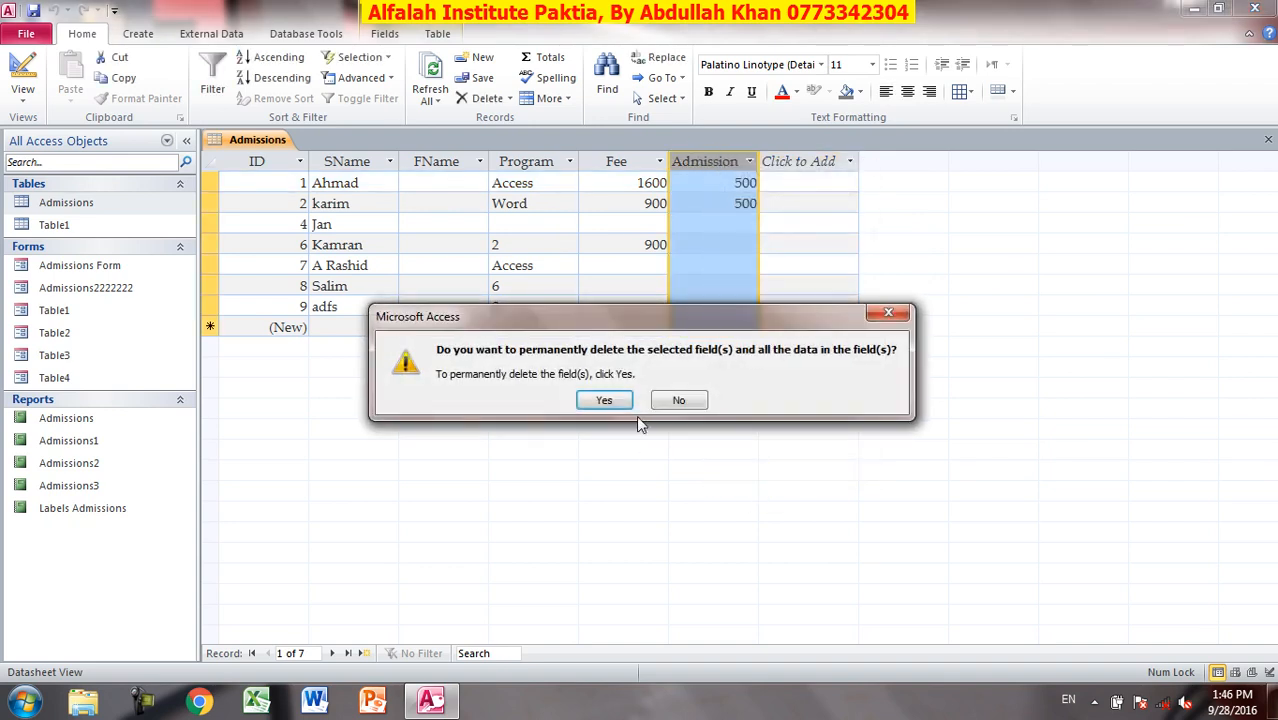
left_click(598, 398)
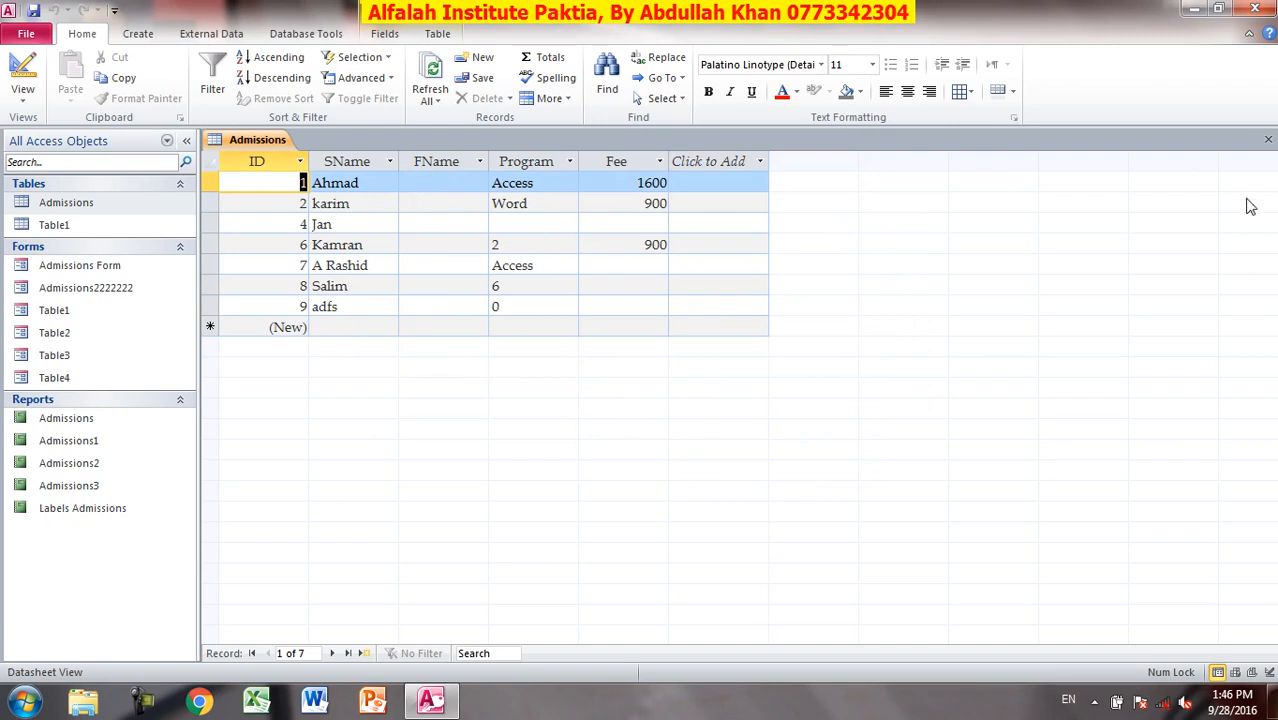
Close the Admissions table and create a new query in Design view based on the Admissions table.
left_click(1268, 139)
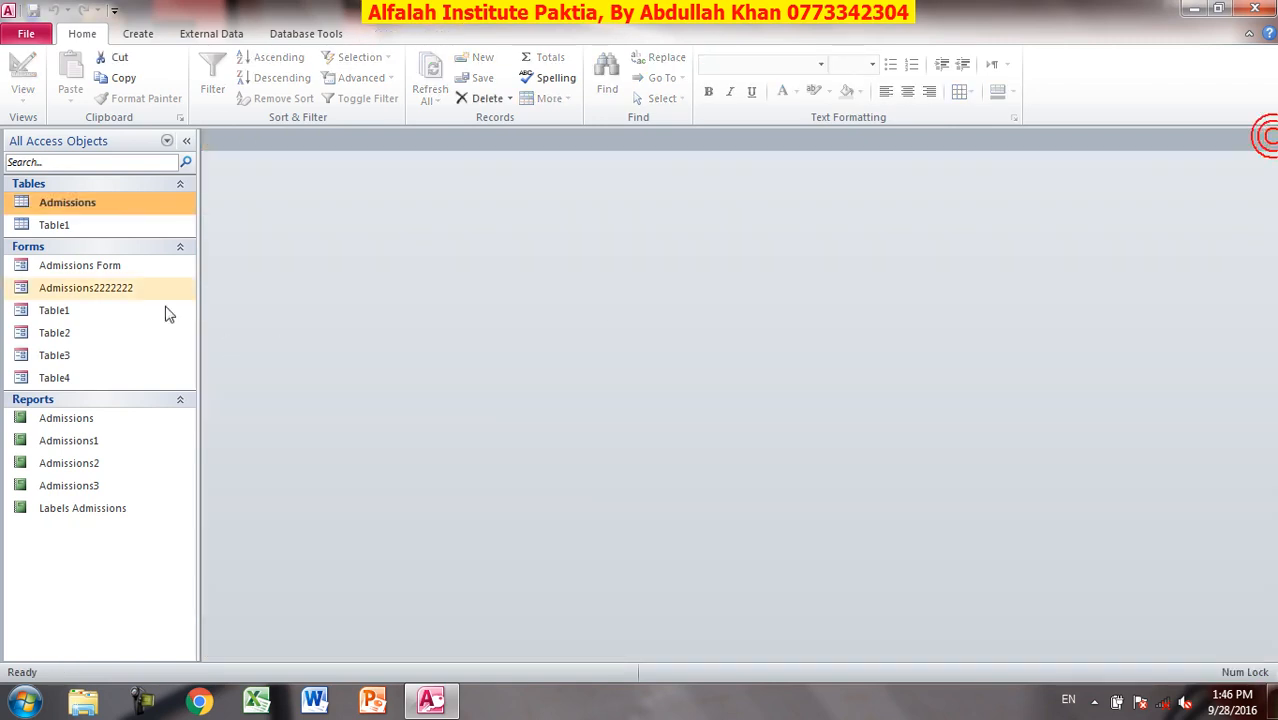
left_click(141, 36)
left_click(274, 80)
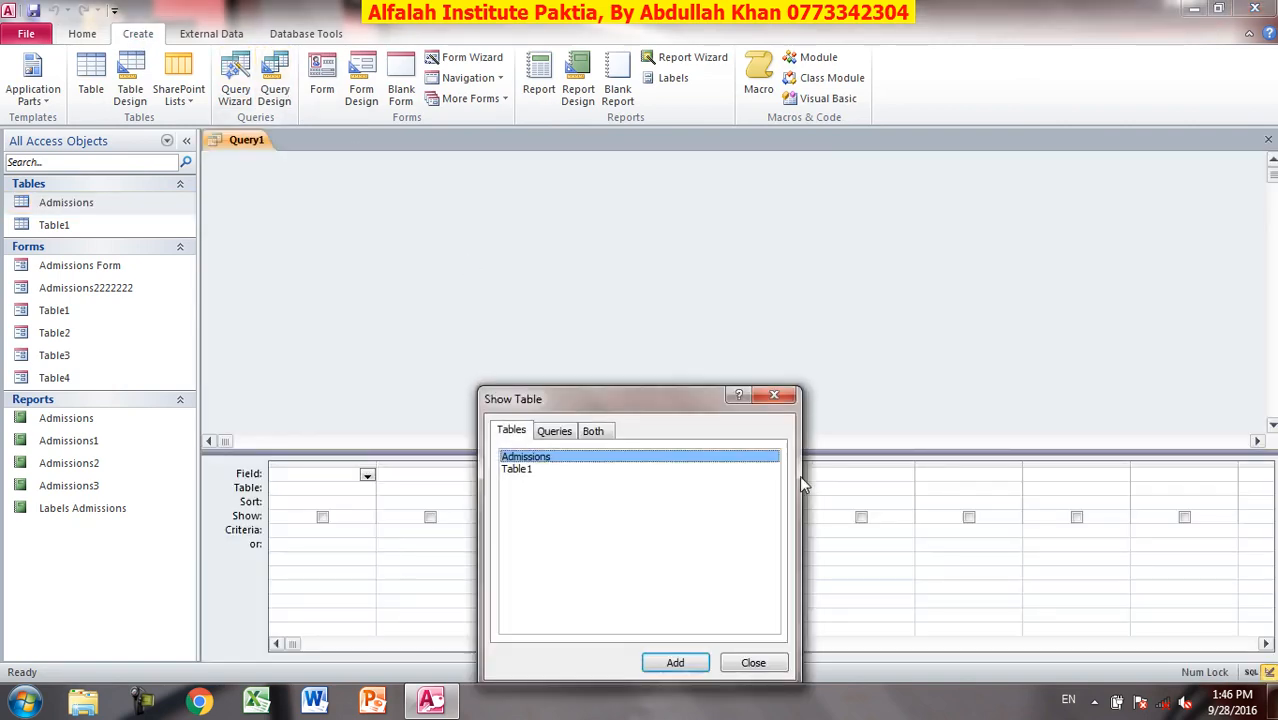
left_click(675, 662)
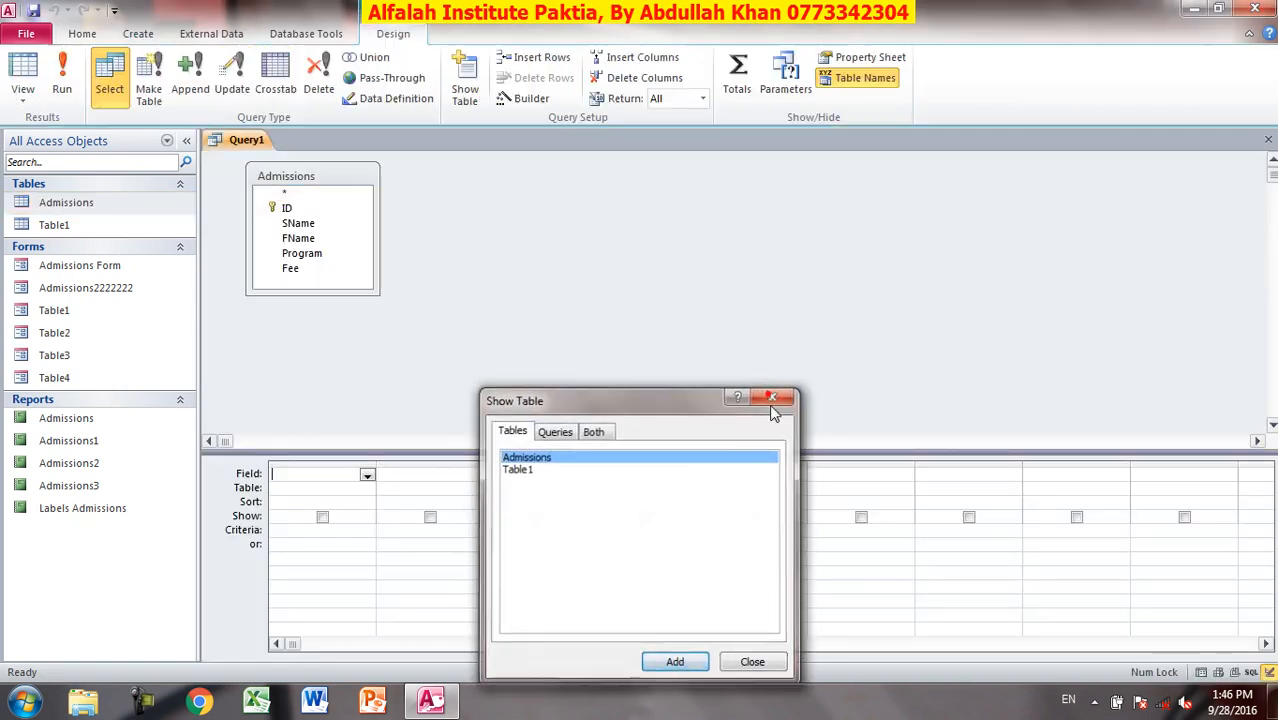
left_click(772, 398)
Add all Admissions fields to the query with the criterion 5 for ID, and run it.
double_click(295, 177)
left_click_drag(303, 205, 330, 486)
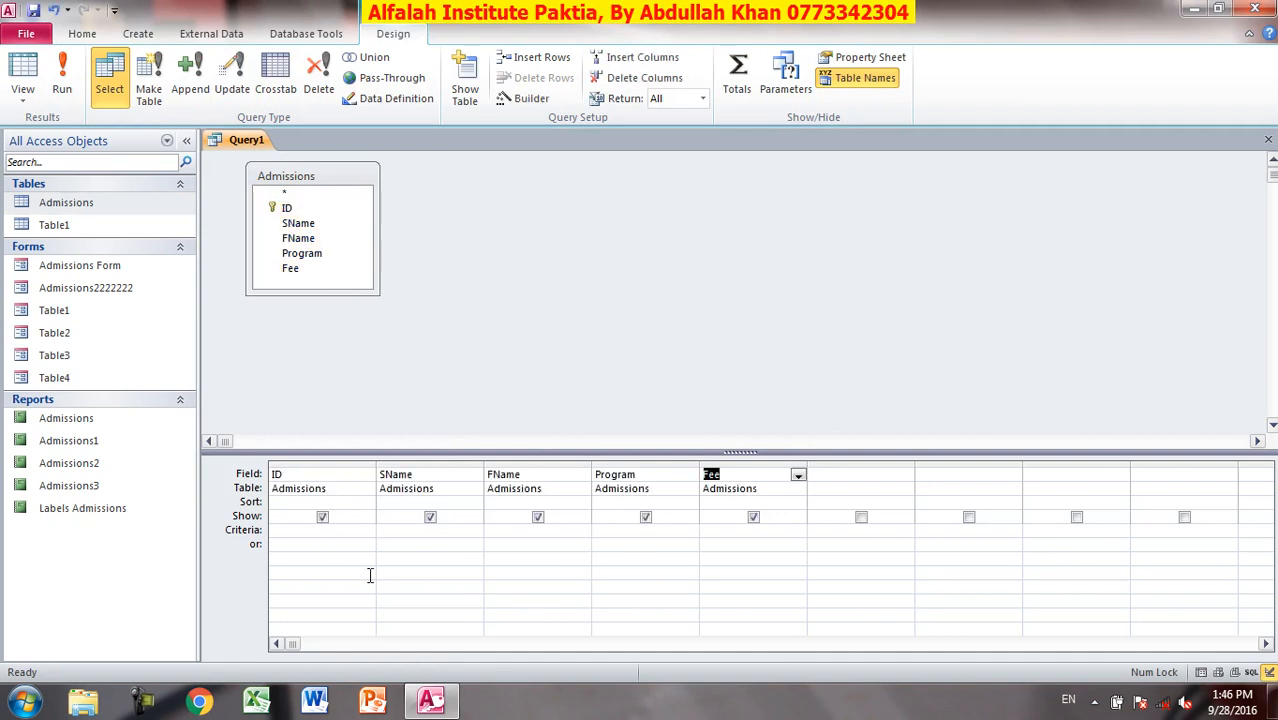
left_click(304, 528)
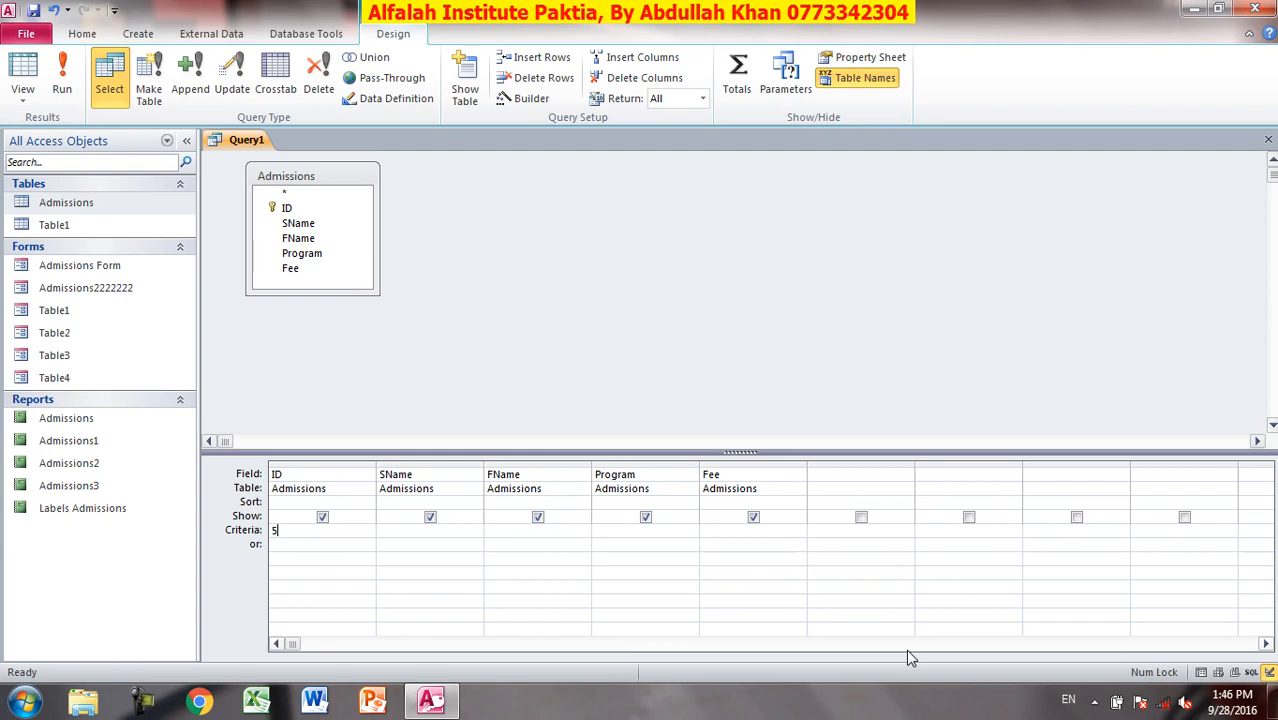
left_click(62, 80)
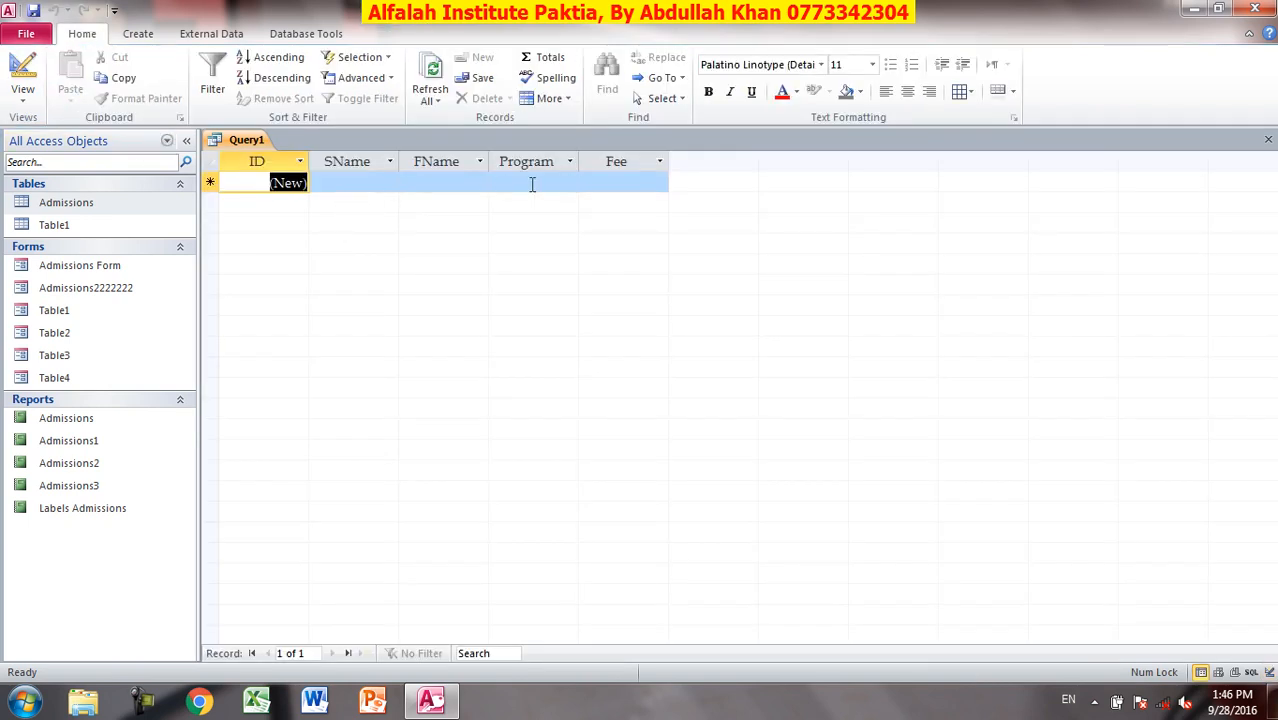
Permanently delete the FName field from the Admissions table and close the table.
double_click(90, 201)
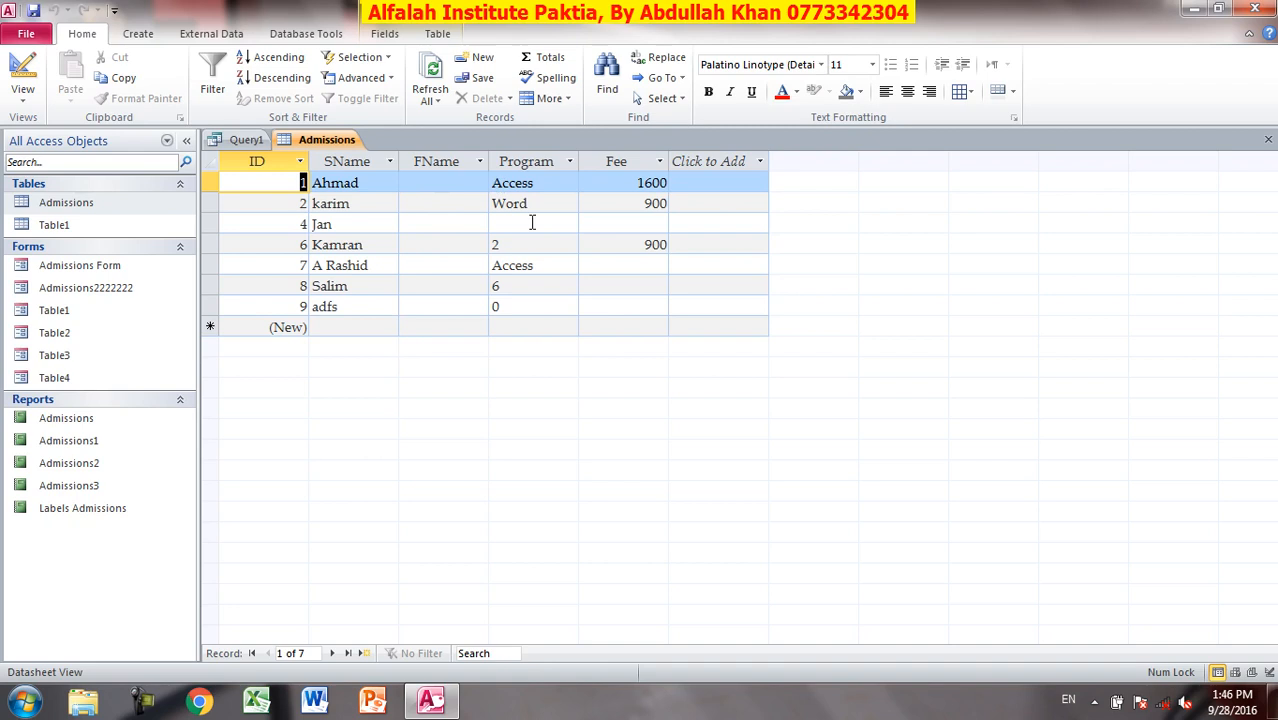
right_click(439, 163)
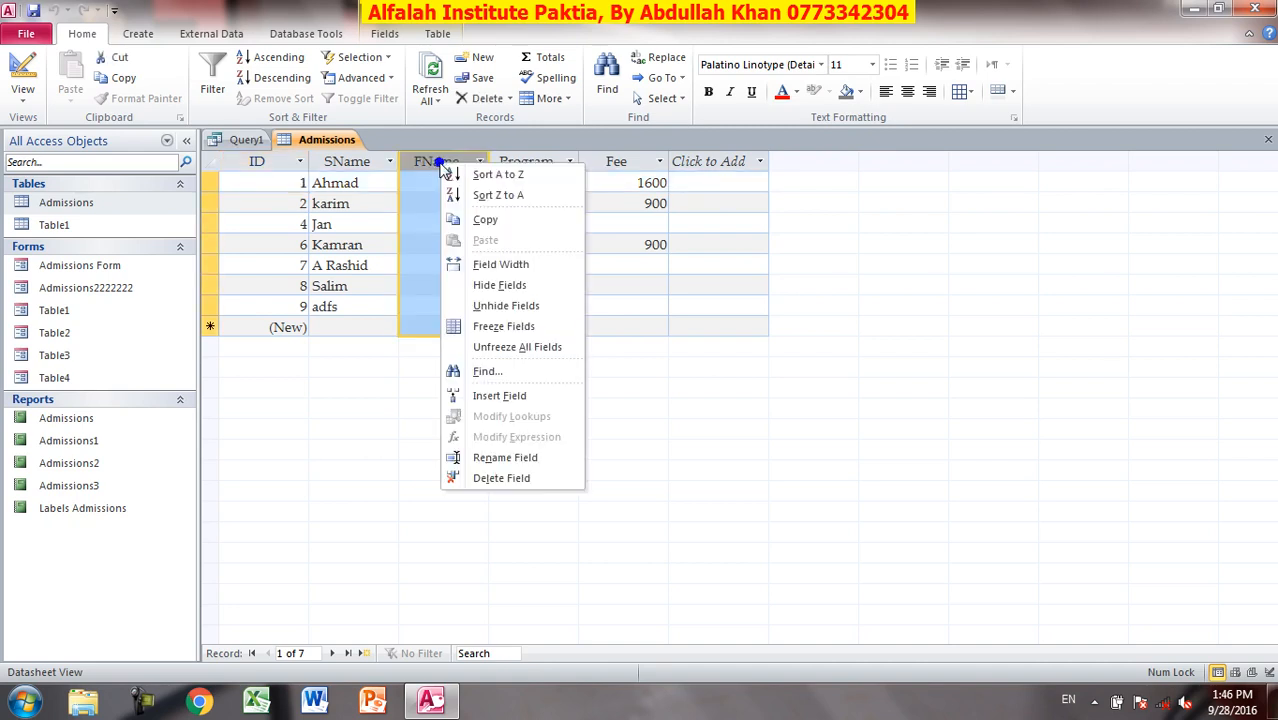
left_click(509, 478)
left_click(605, 399)
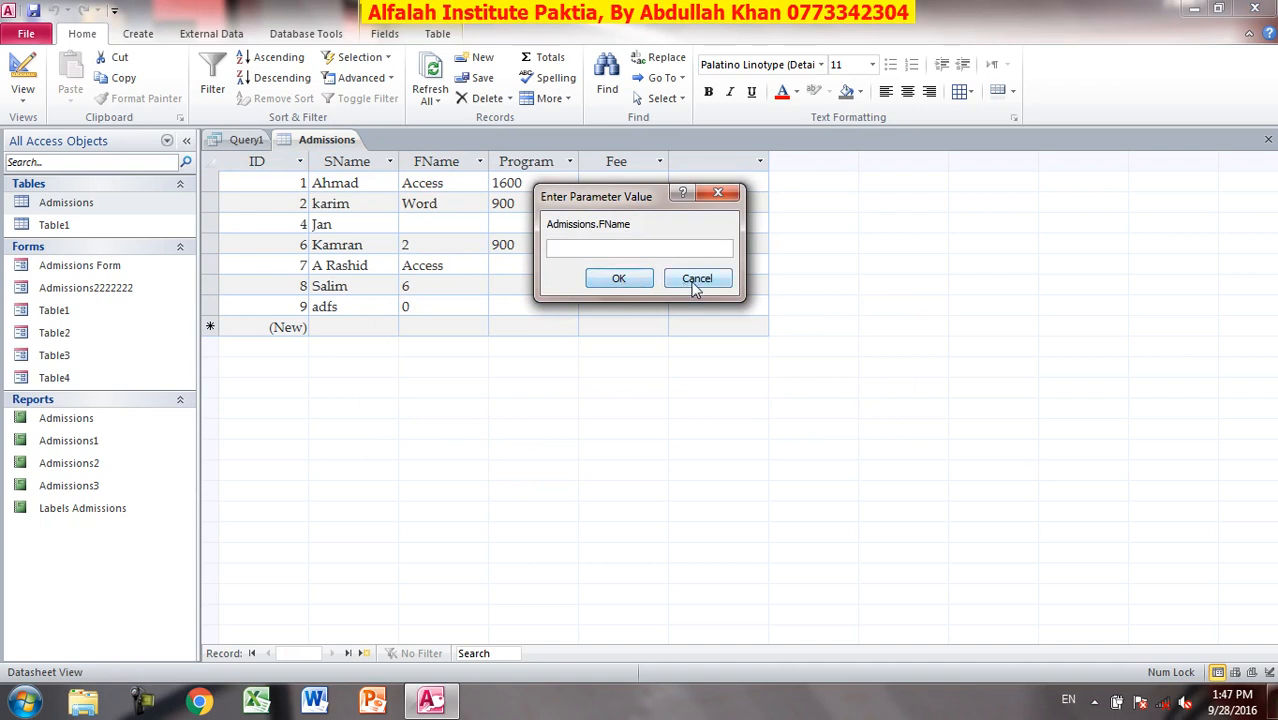
left_click(662, 282)
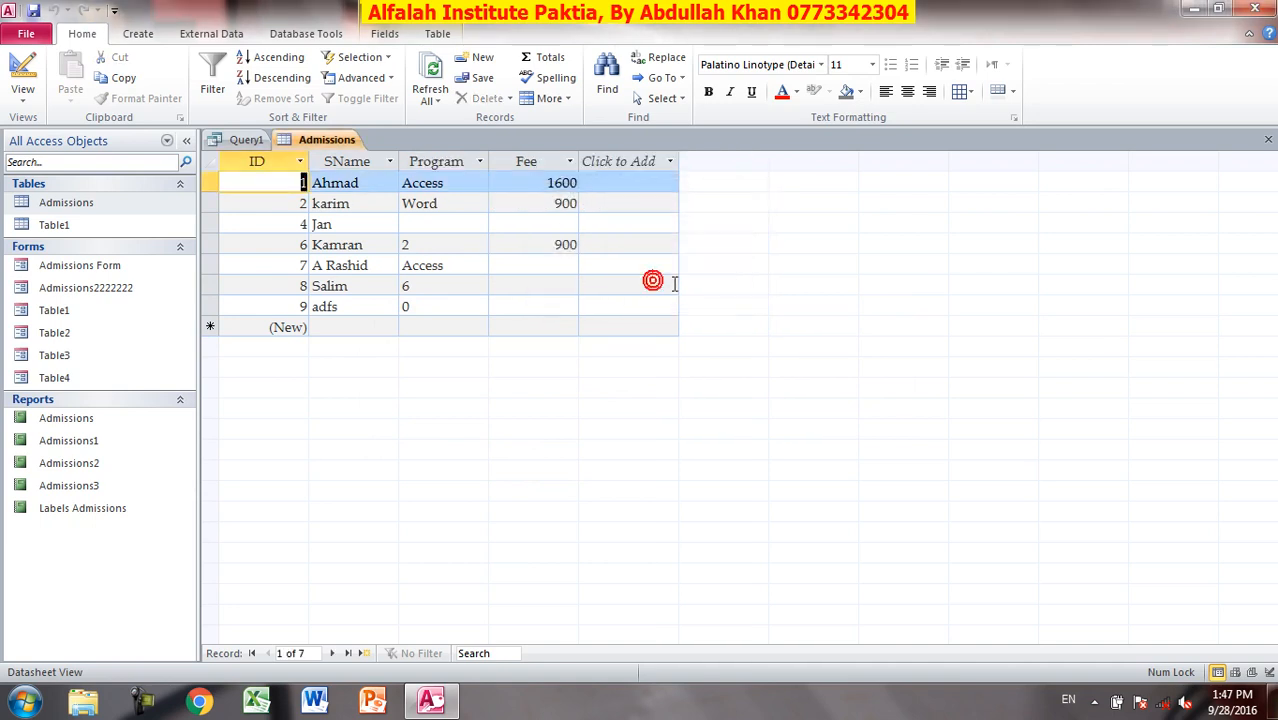
left_click(461, 229)
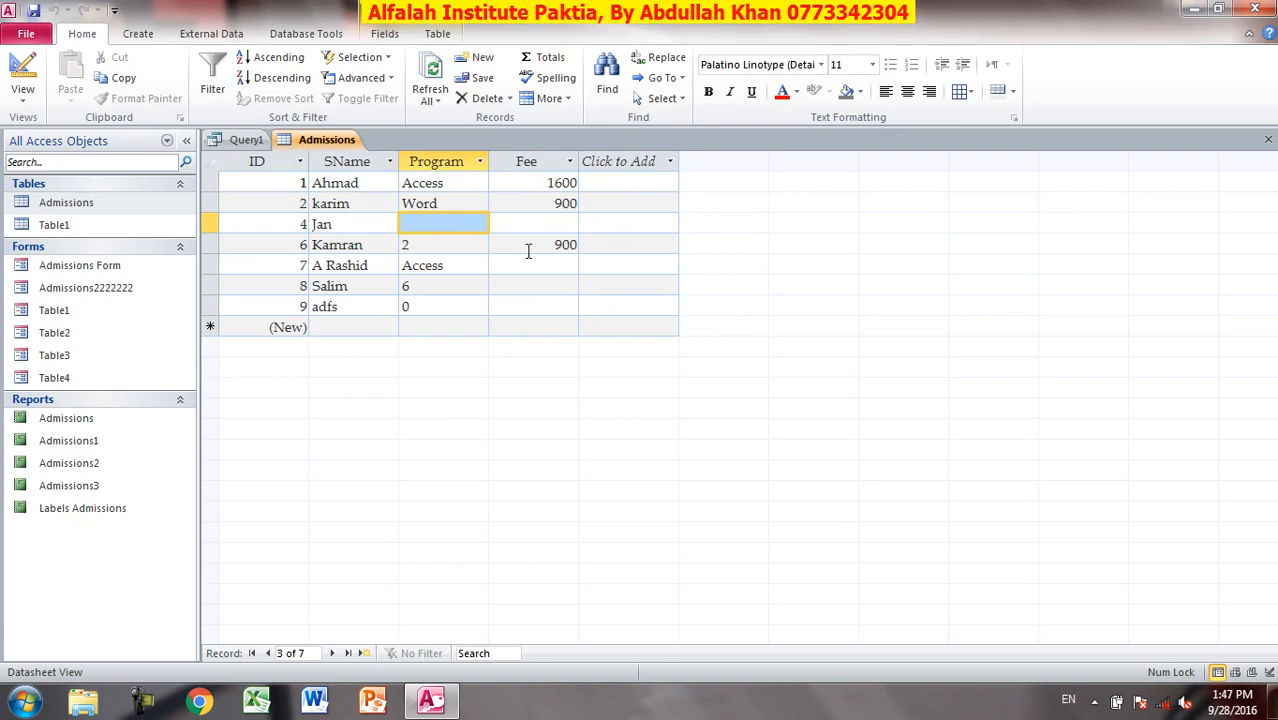
left_click(1268, 139)
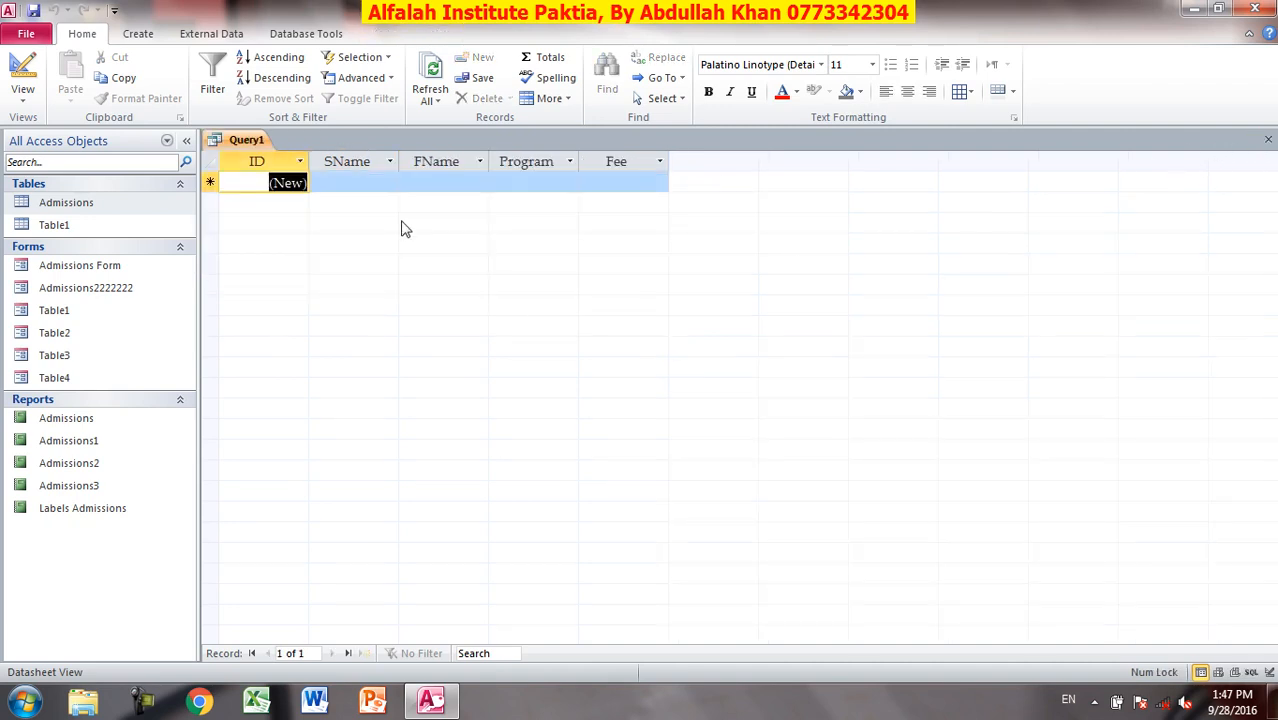
Close the query without saving and open Table1 at the Sname field of its first record.
left_click(1268, 139)
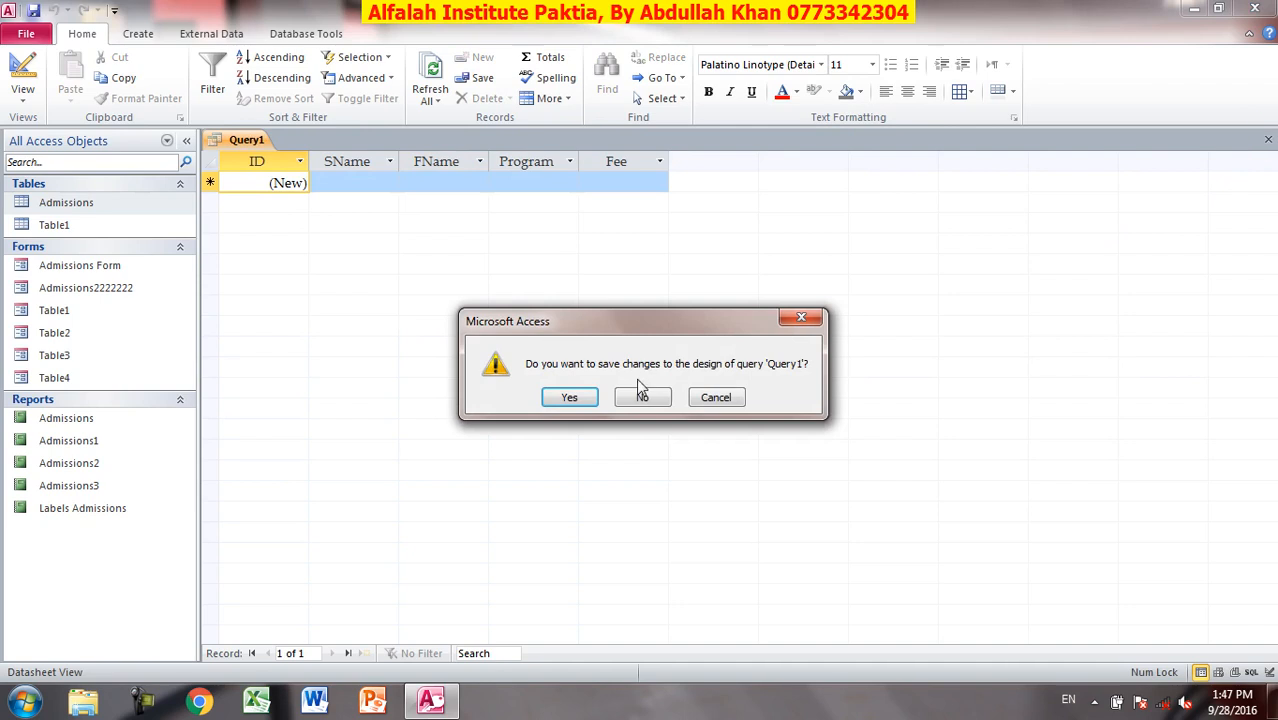
left_click(629, 400)
double_click(85, 226)
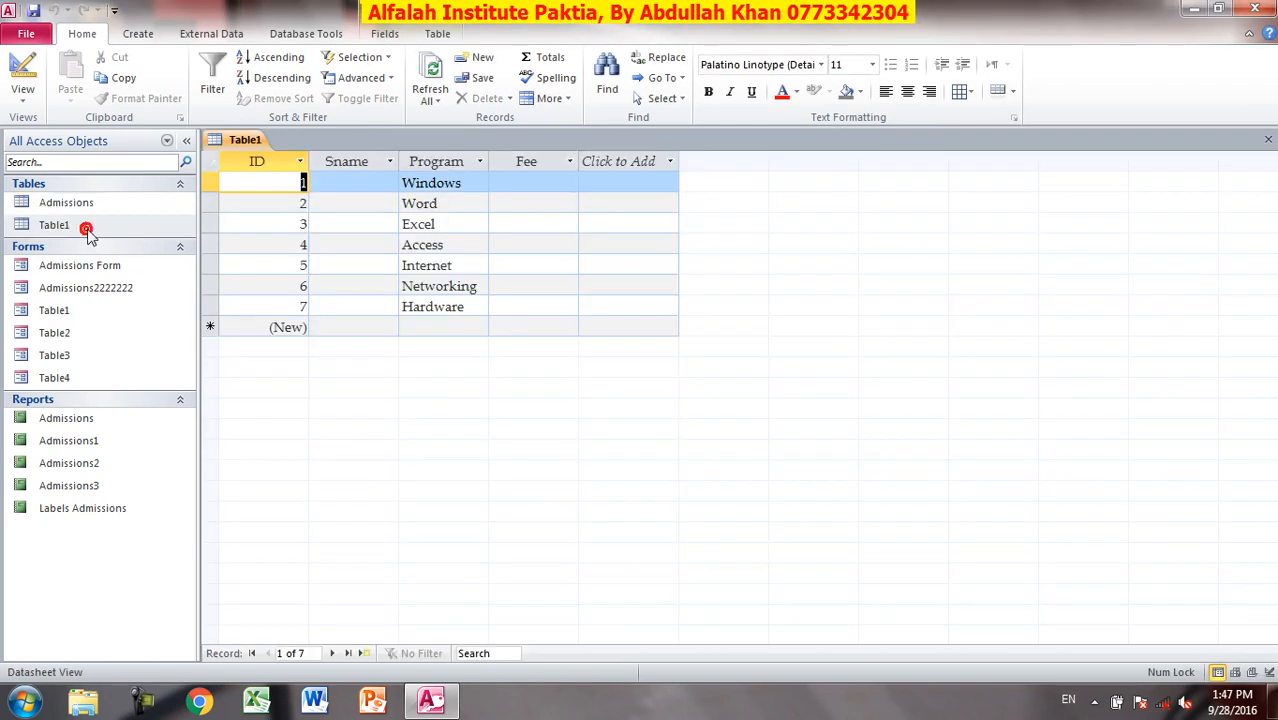
left_click(355, 184)
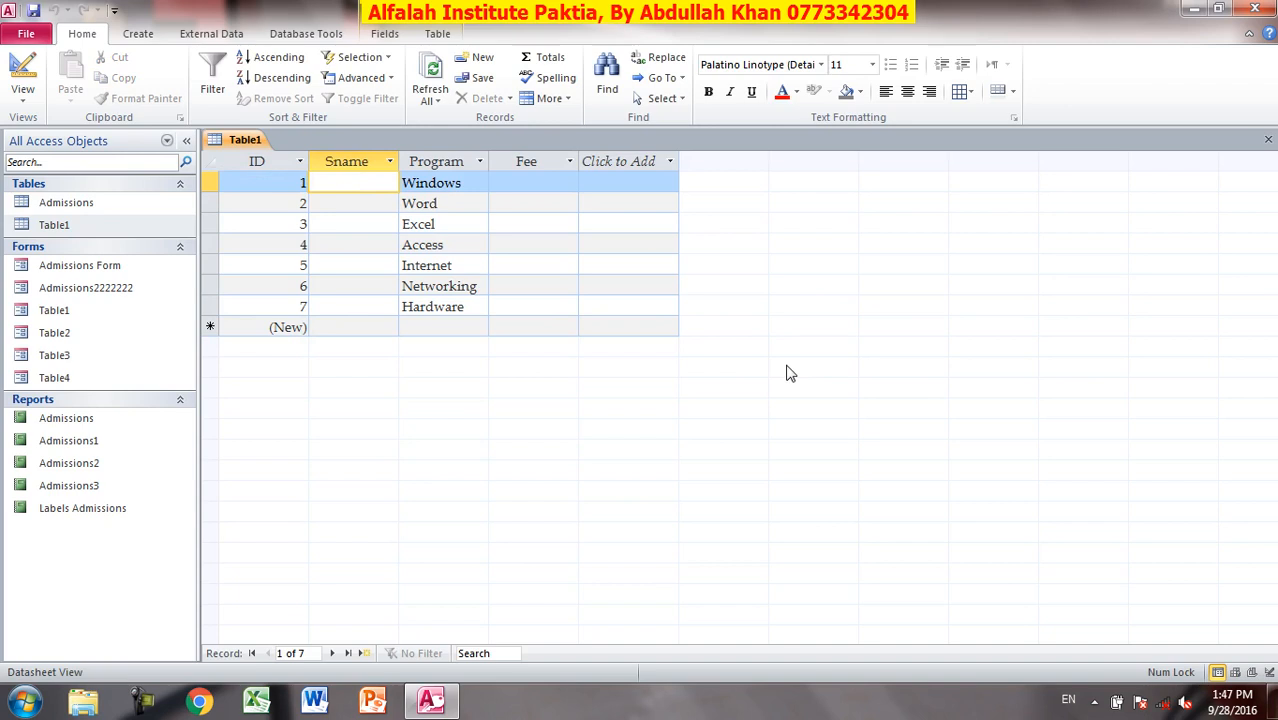
Fill the Sname field of all seven Table1 records with a different student first name for each record.
key("Down")
type("wa")
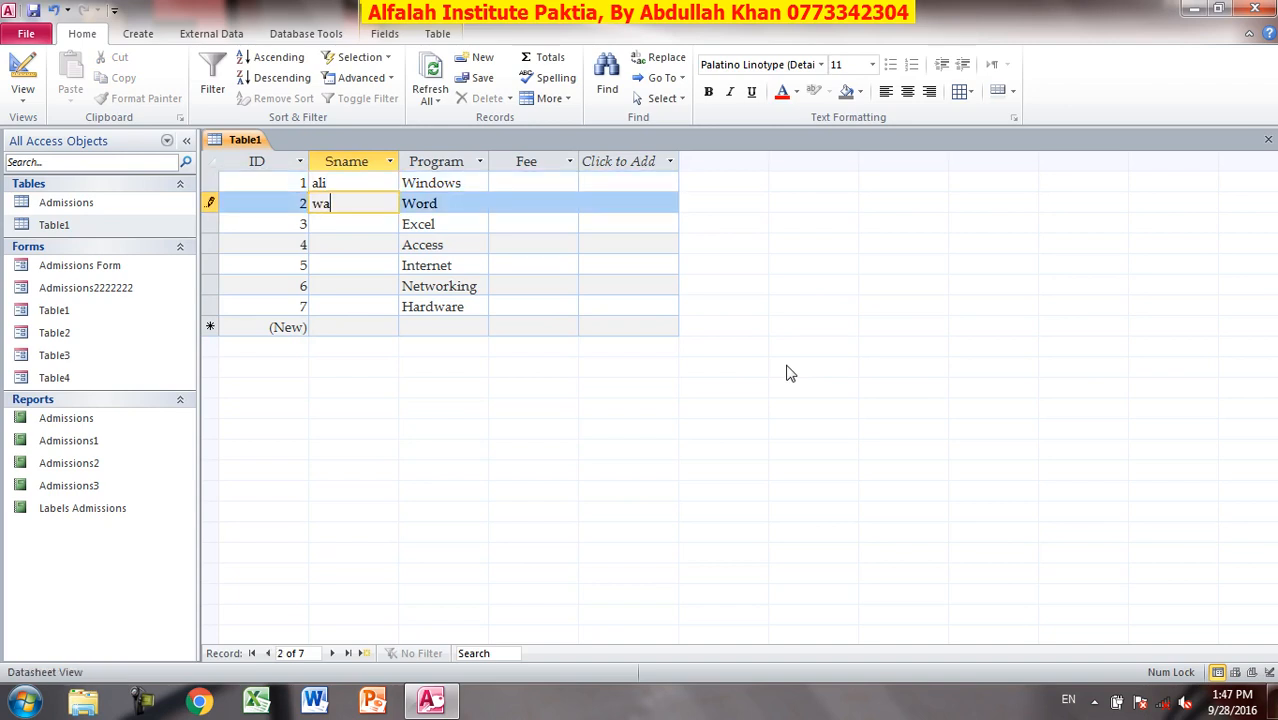
key("Down")
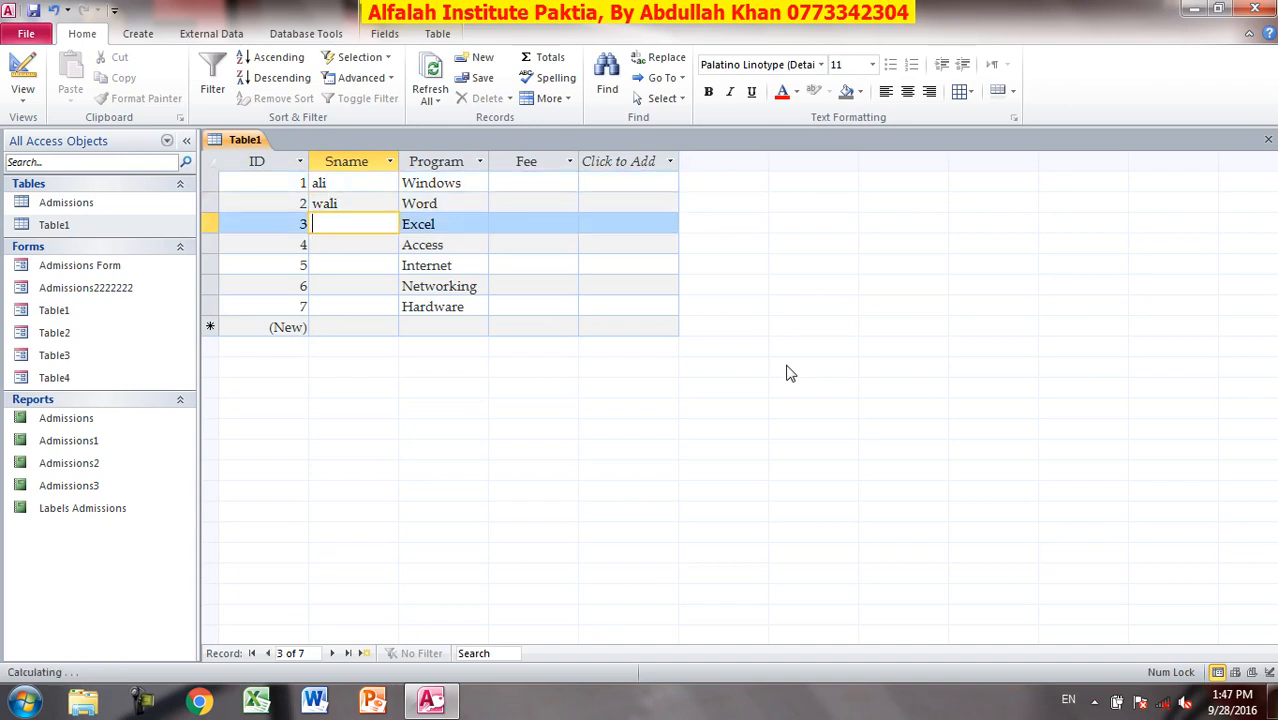
type("karim")
key("Down")
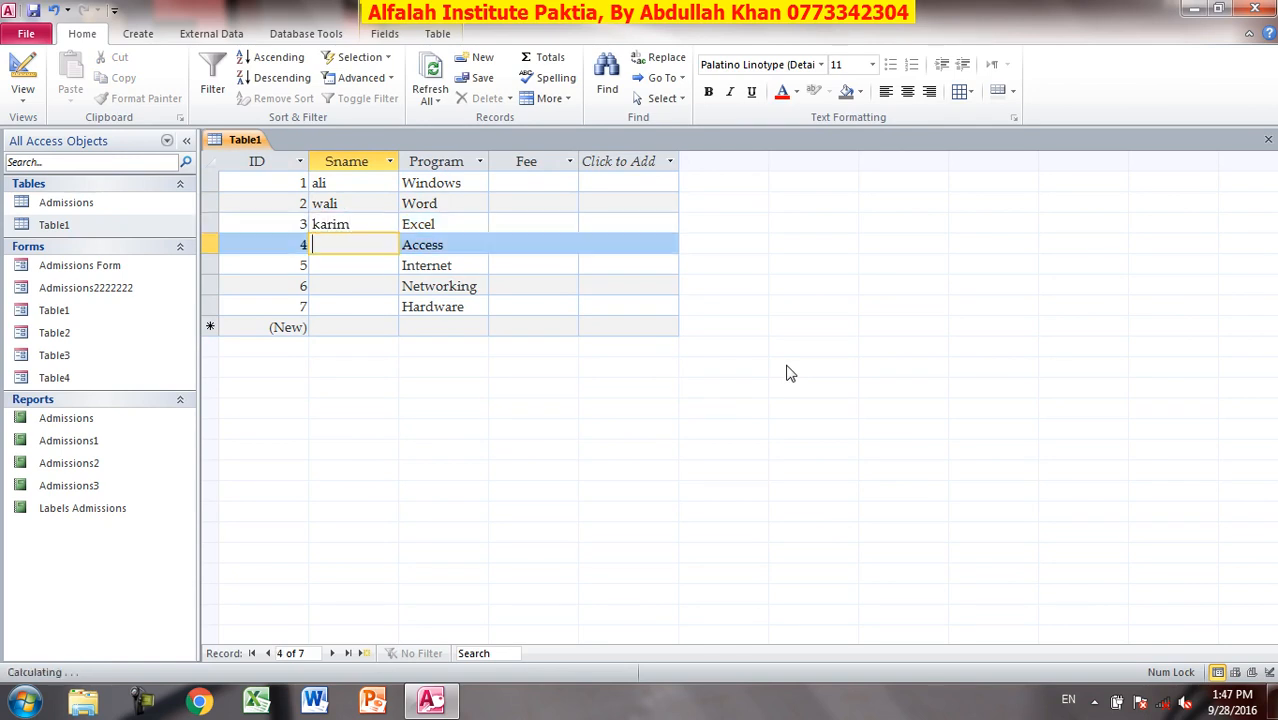
type("jan")
key("Down")
type("khan")
key("Down")
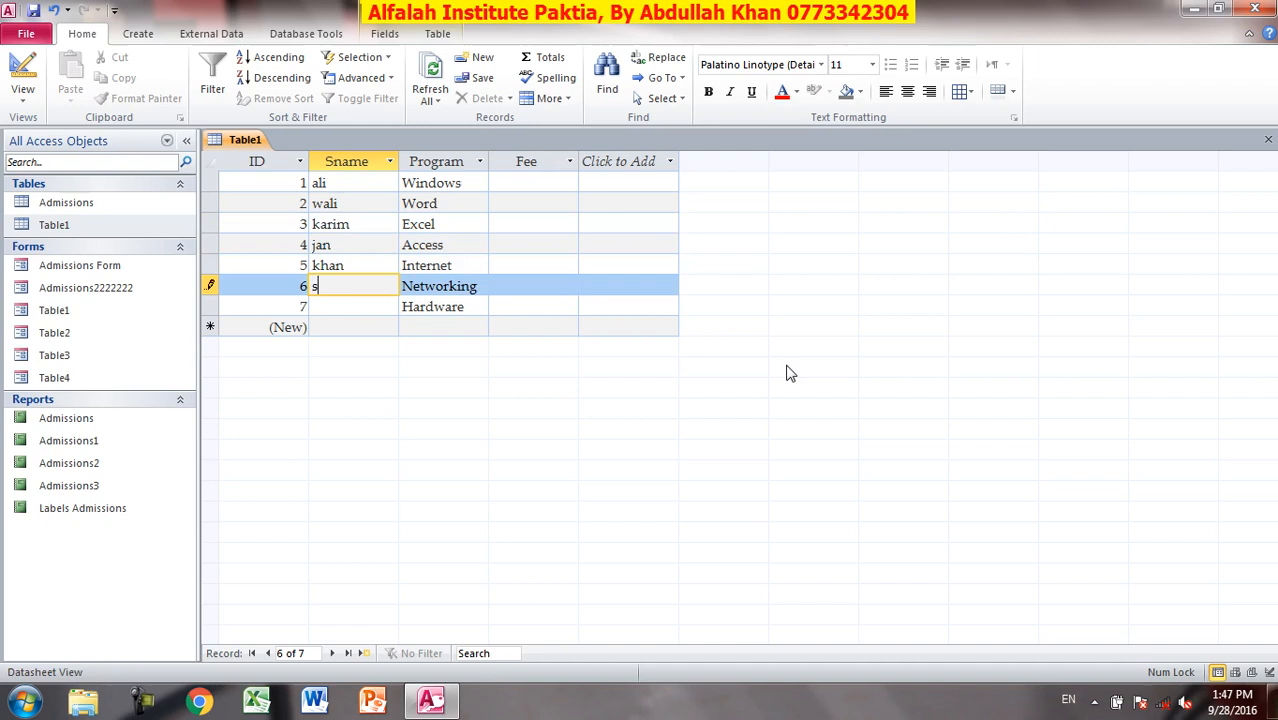
key("Down")
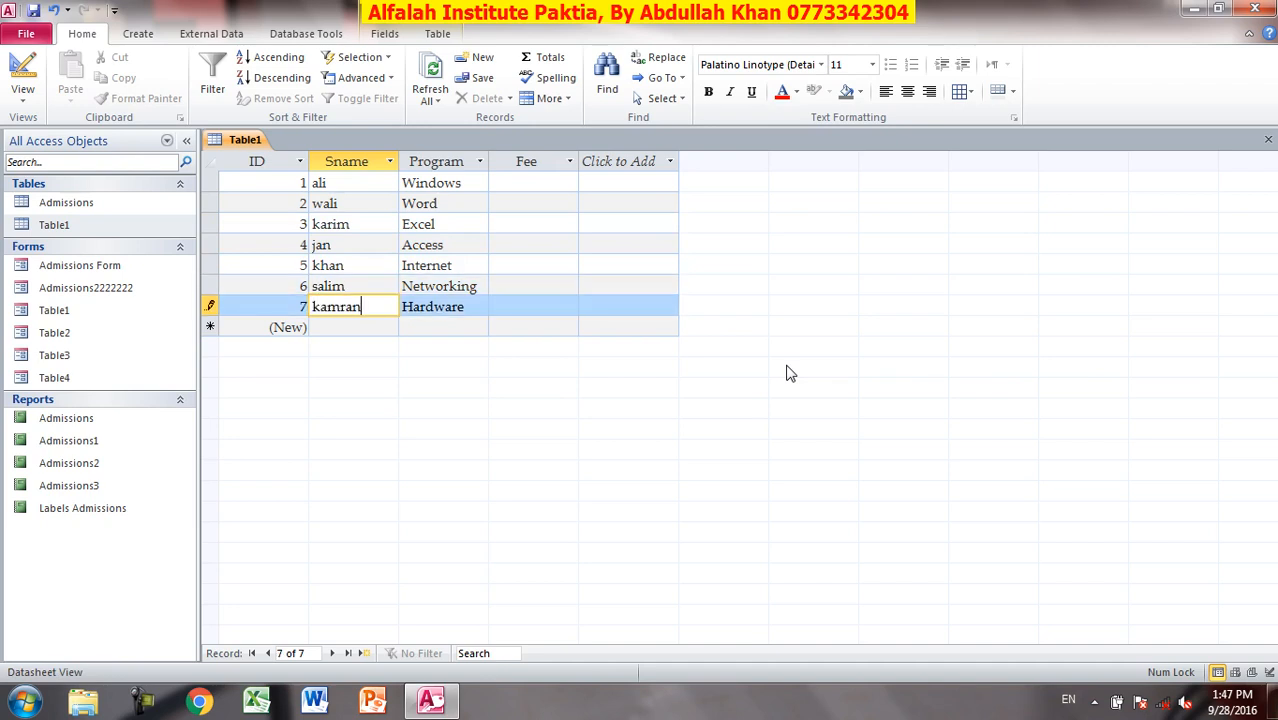
Fill the Fee field of records 1 to 7 with 650, 900, 1300, 1600, 1000, 1500 and 1500.
left_click(530, 183)
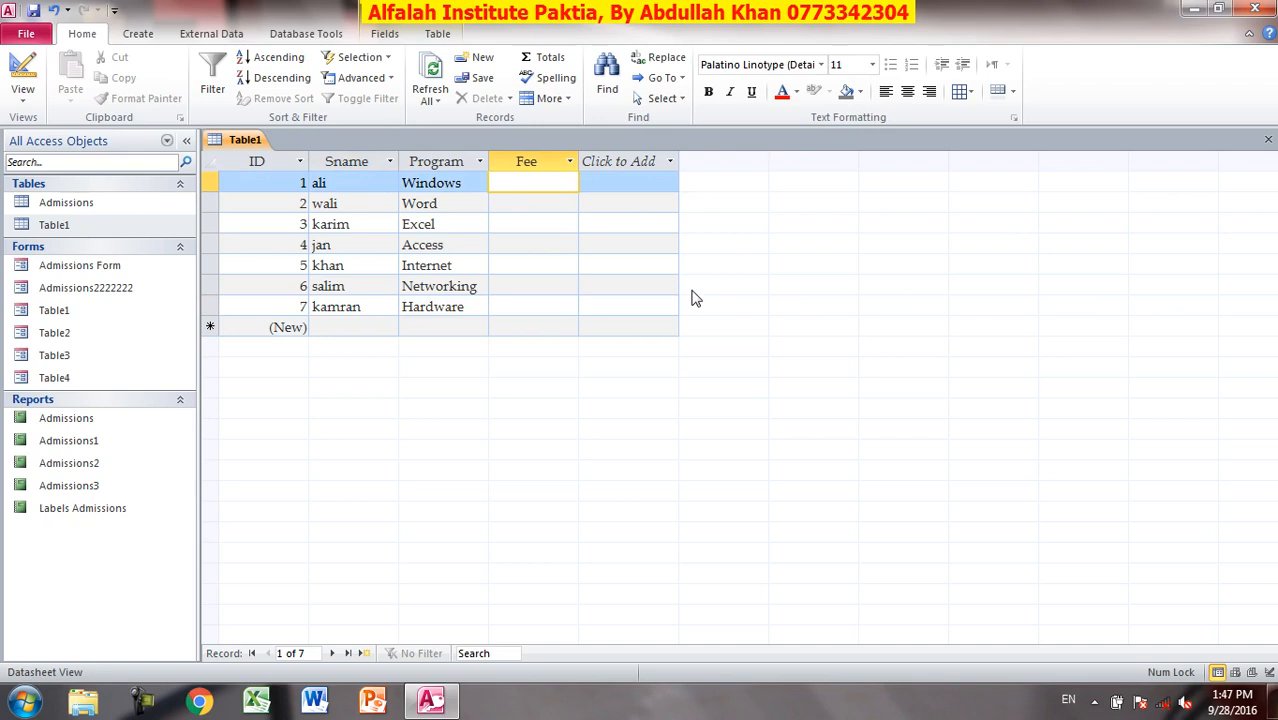
key("Down")
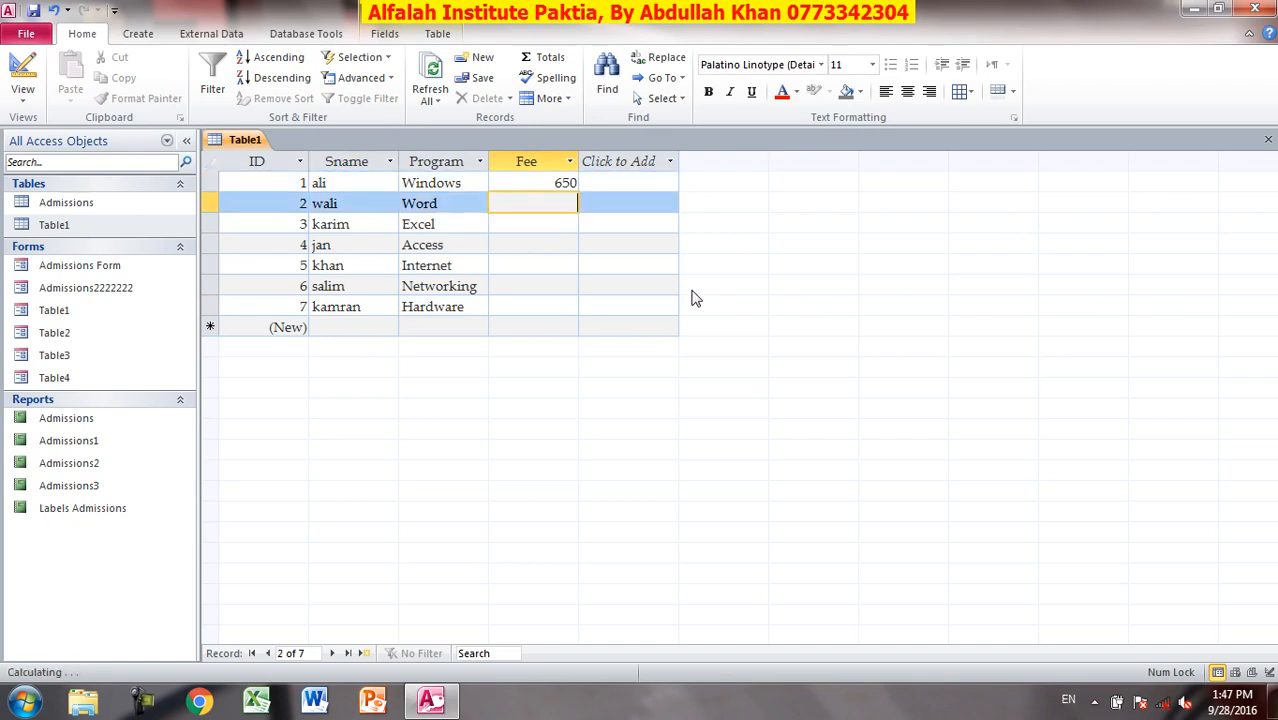
type("900")
key("Down")
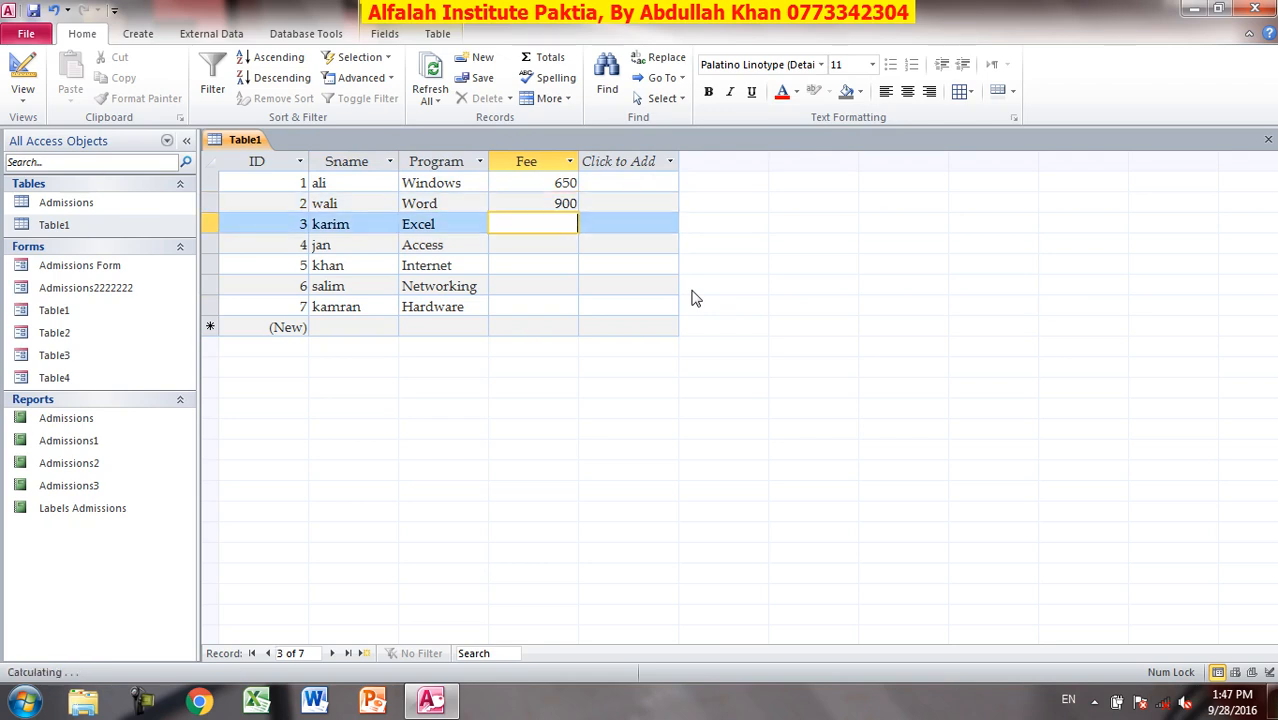
type("1300")
key("Down")
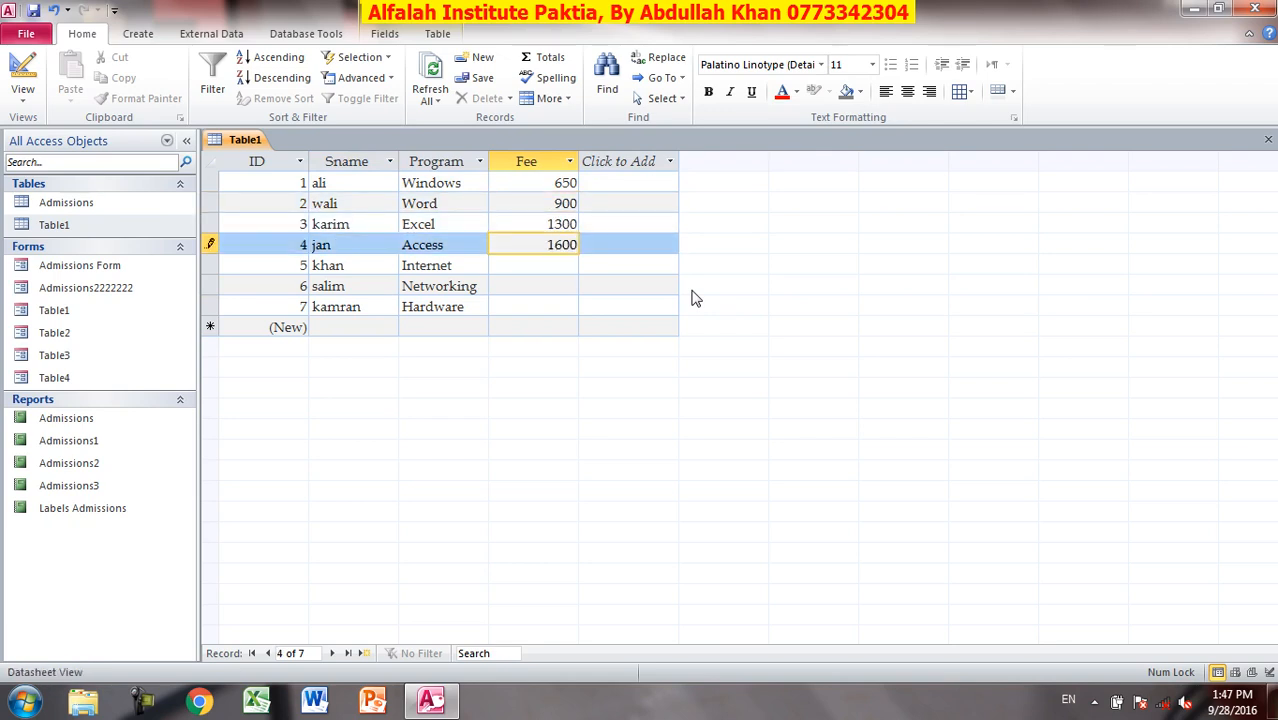
type("1600")
key("Down")
type("1000")
key("Down")
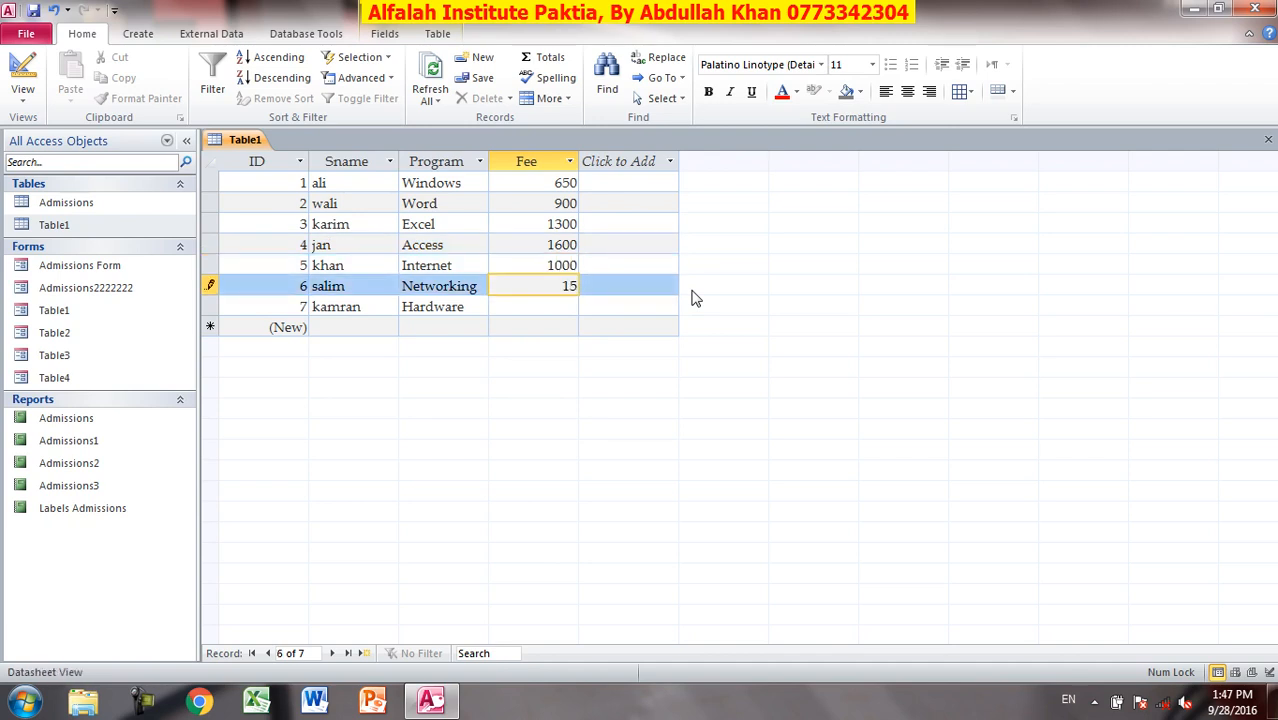
key("Down")
type("1")
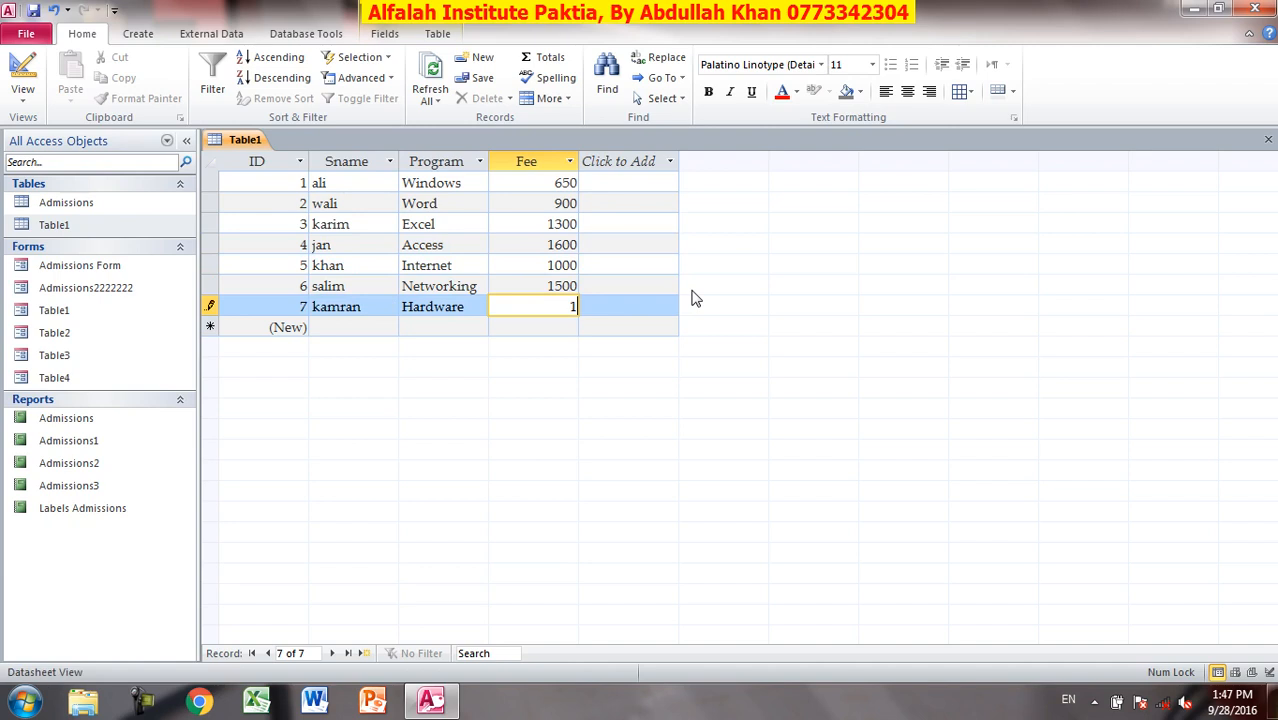
key("Down")
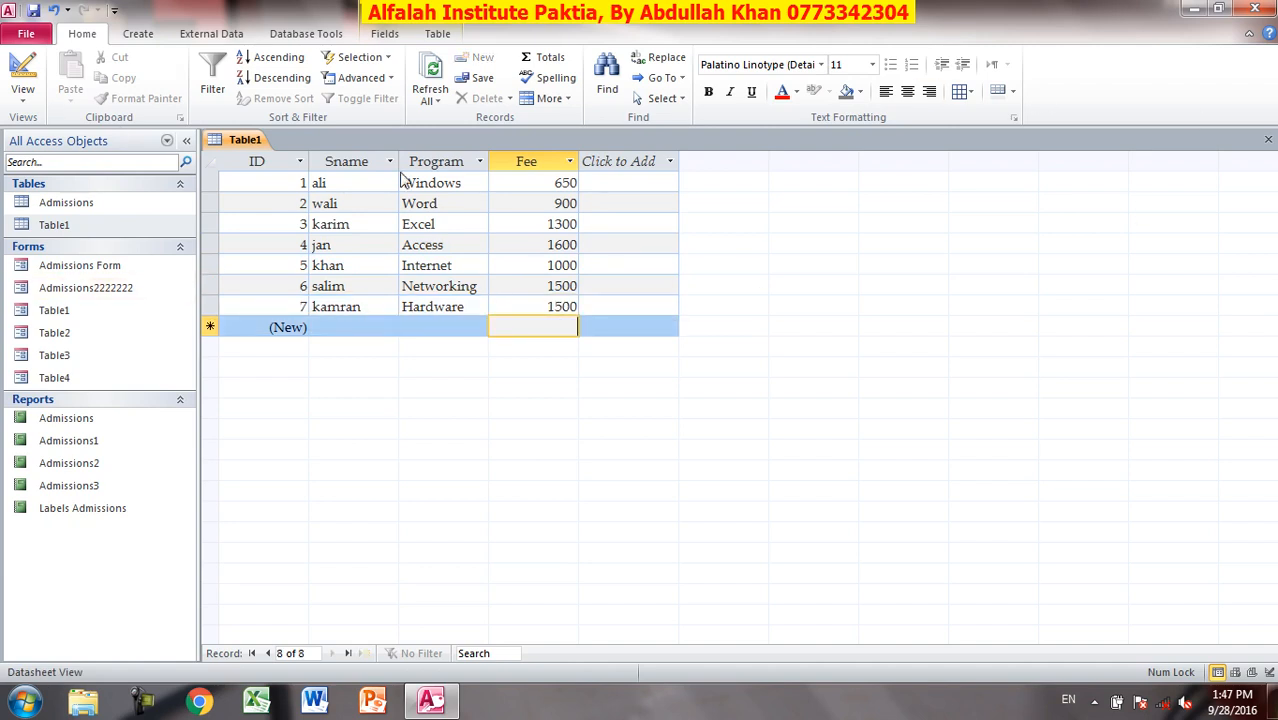
Close Table1 and create a new query in Design view based on Table1.
left_click(1268, 141)
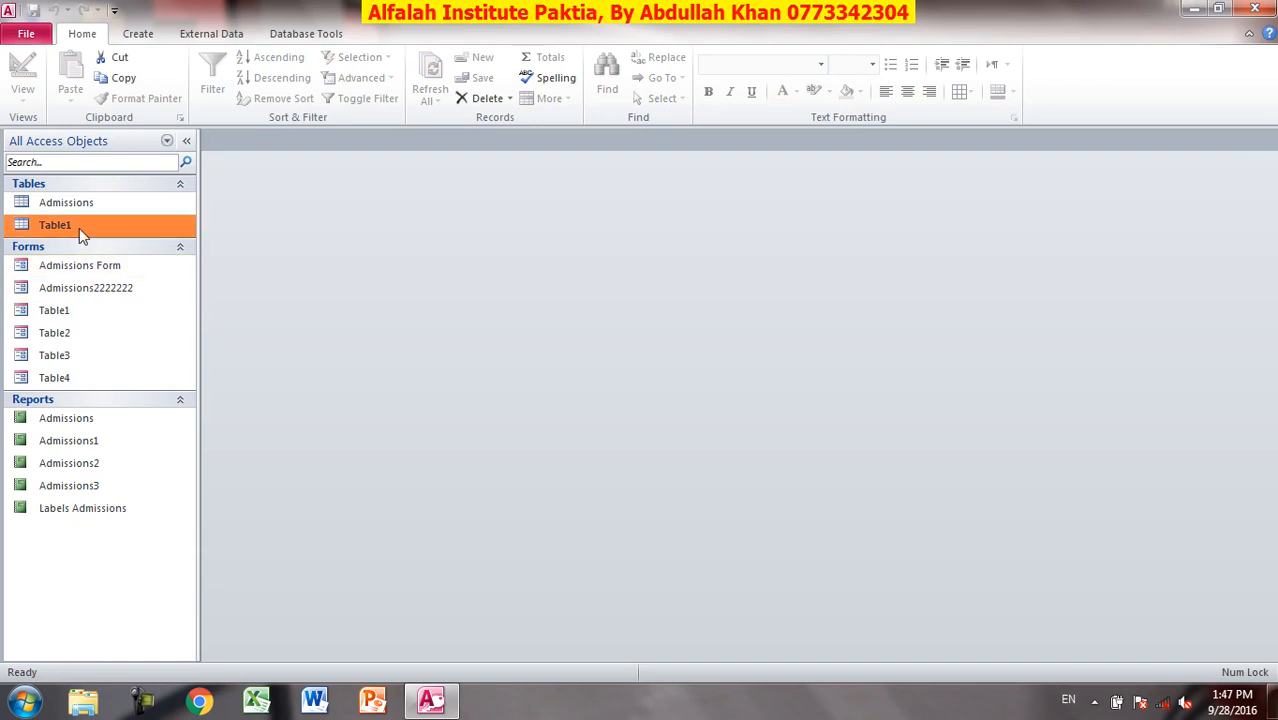
left_click(142, 33)
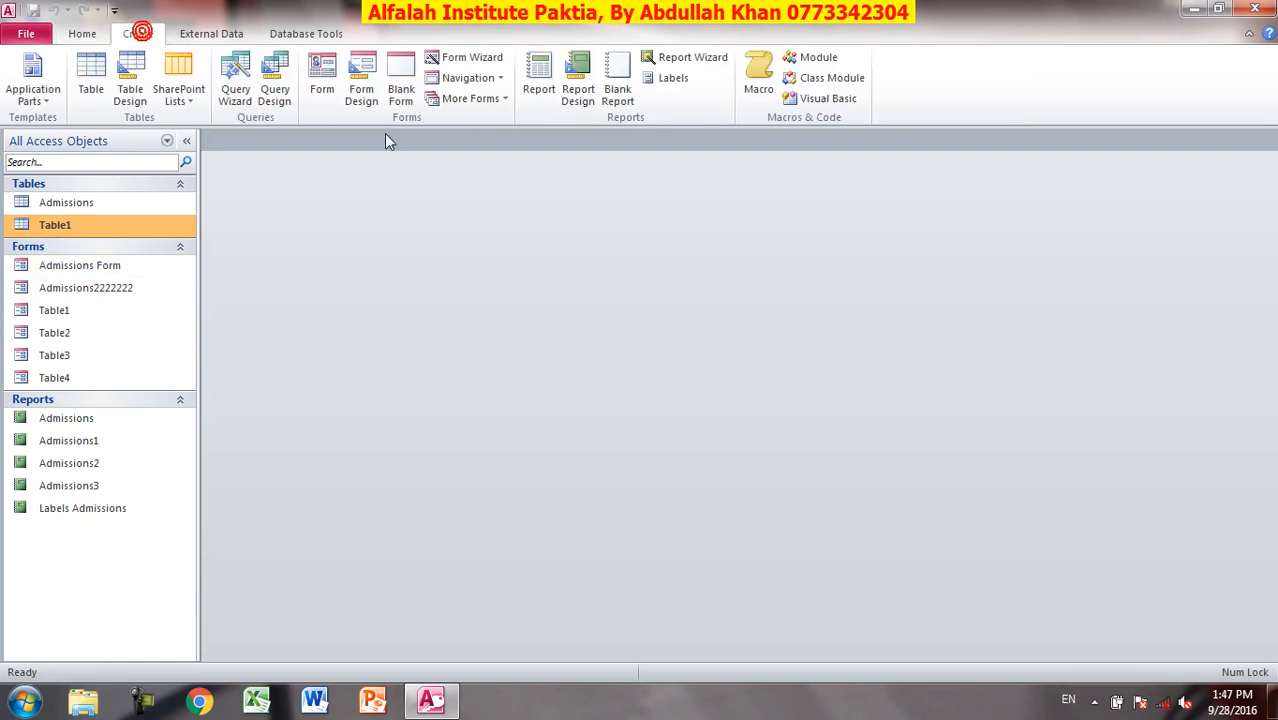
left_click(275, 90)
left_click(530, 470)
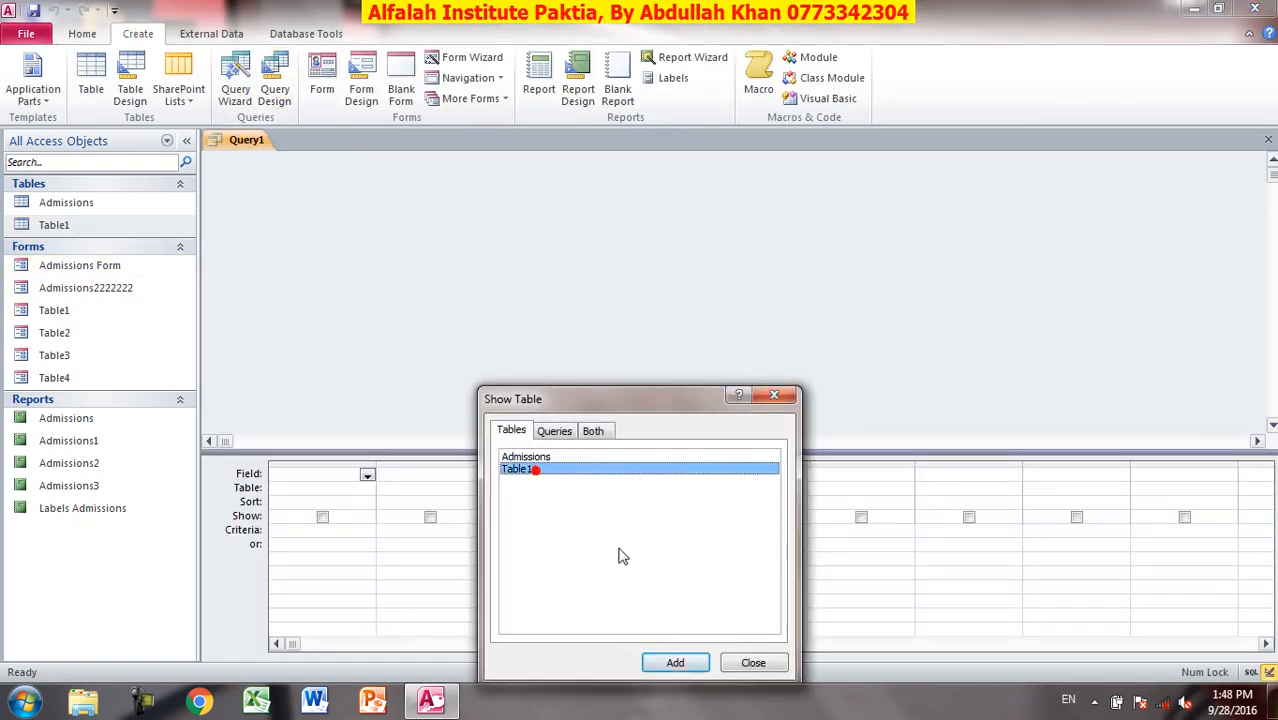
left_click(679, 664)
left_click(753, 663)
Add all Table1 fields to the query, hide ID from the output, set its criterion to 6, and run the query.
double_click(300, 180)
left_click_drag(300, 205, 324, 474)
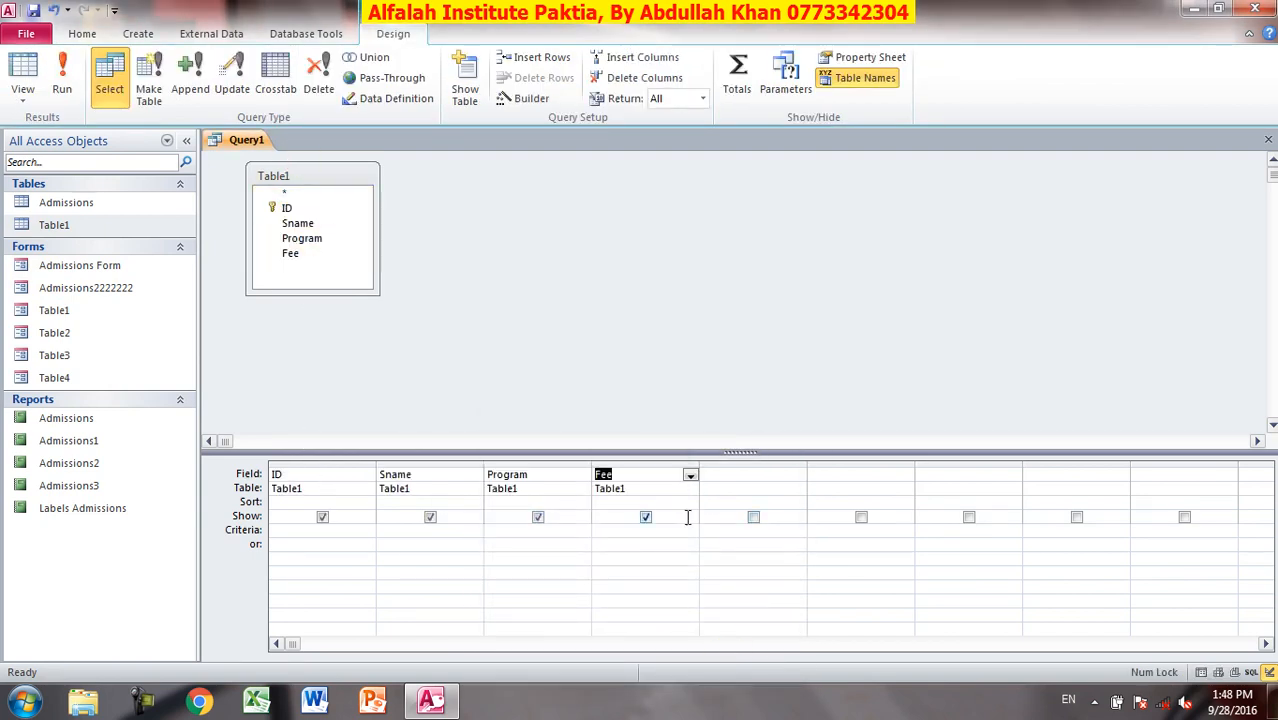
left_click(320, 517)
left_click(300, 531)
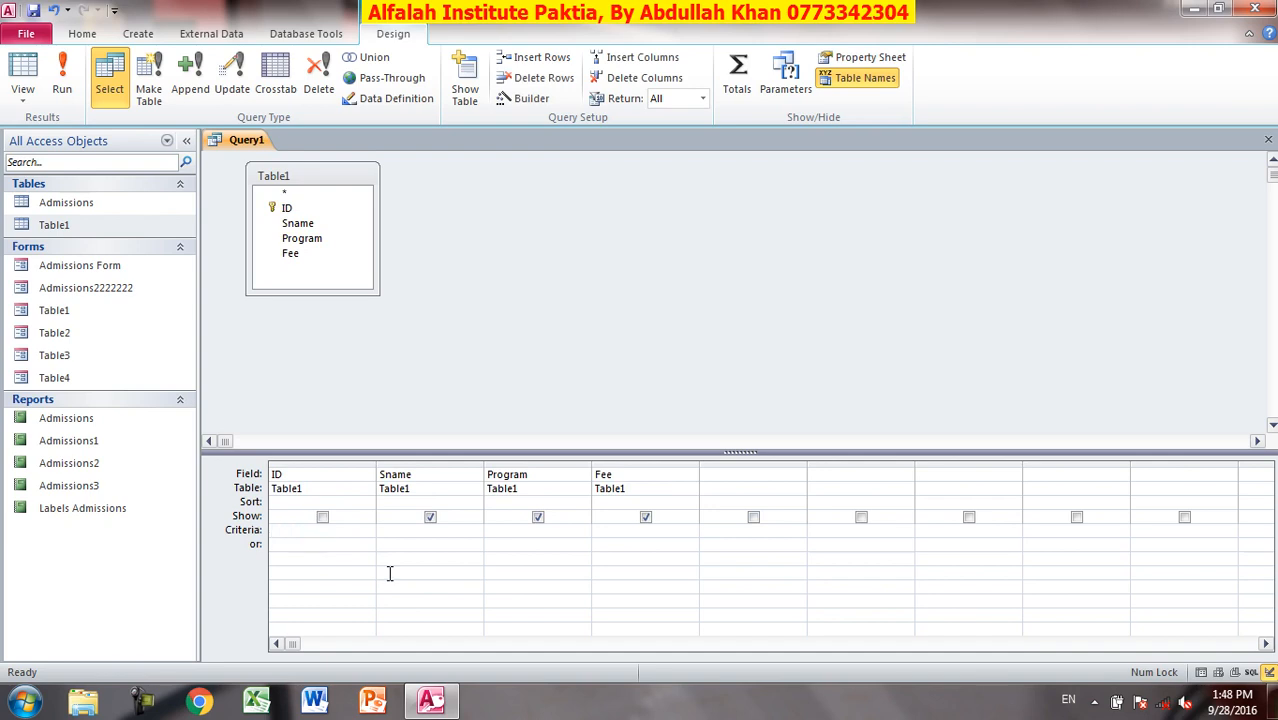
left_click(61, 90)
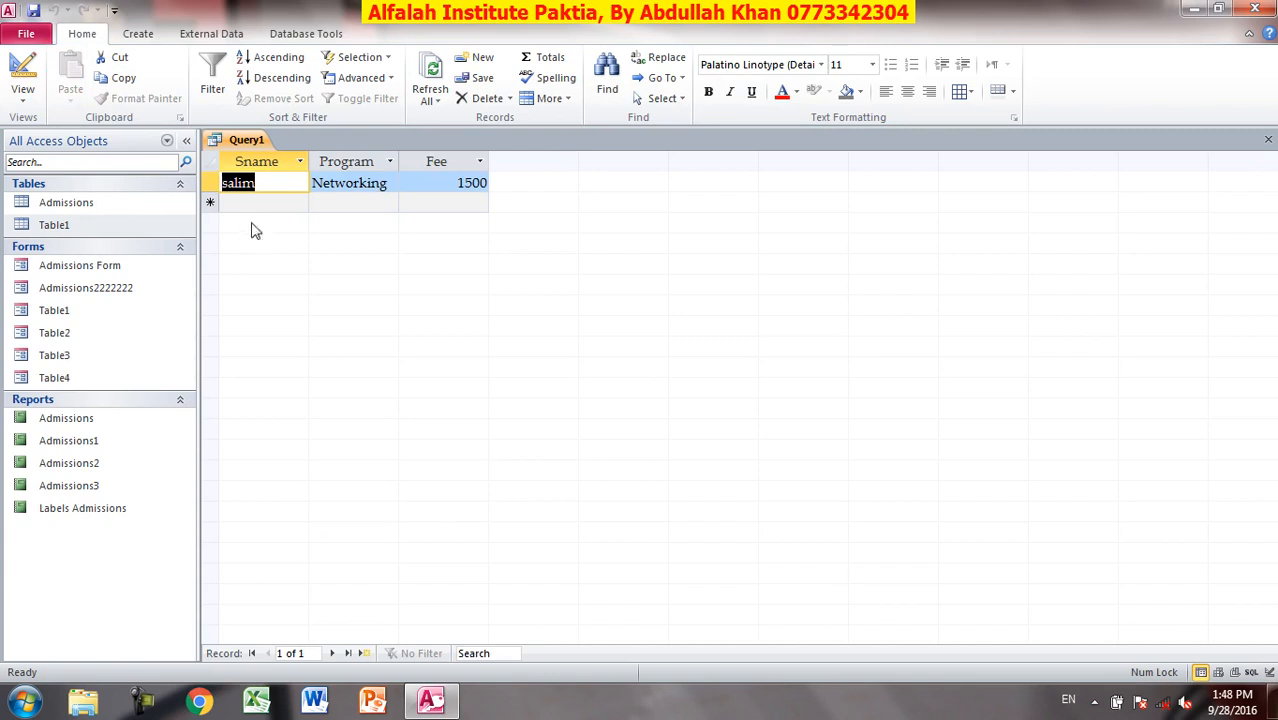
left_click(266, 182)
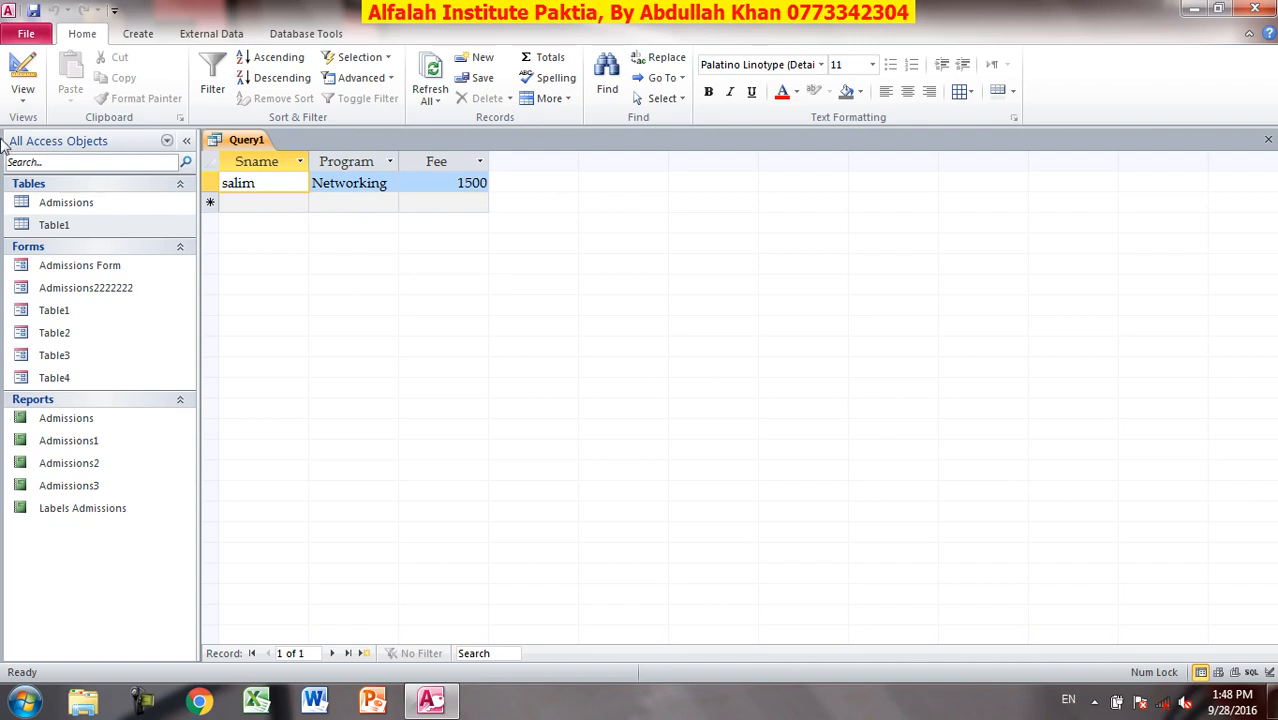
Add 3 and 1 as alternative ID criteria in Design view and run the query.
left_click(17, 60)
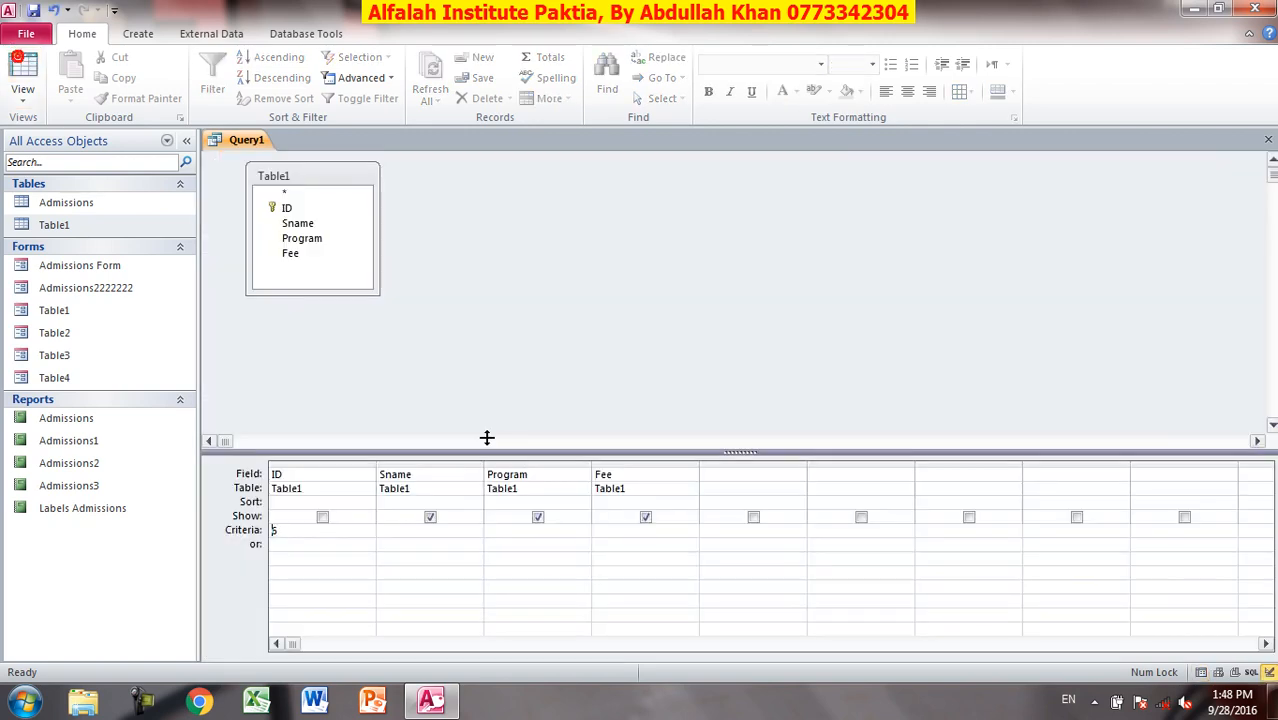
left_click(286, 543)
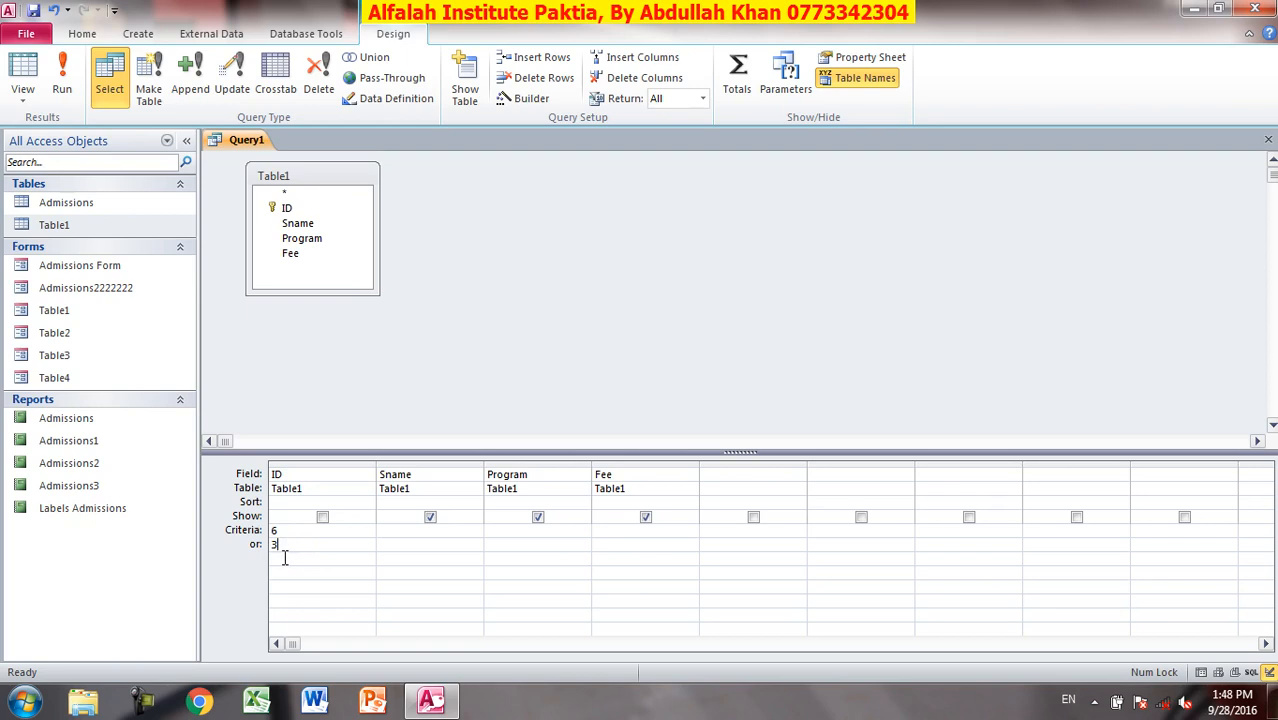
left_click(288, 560)
type("1")
left_click(62, 80)
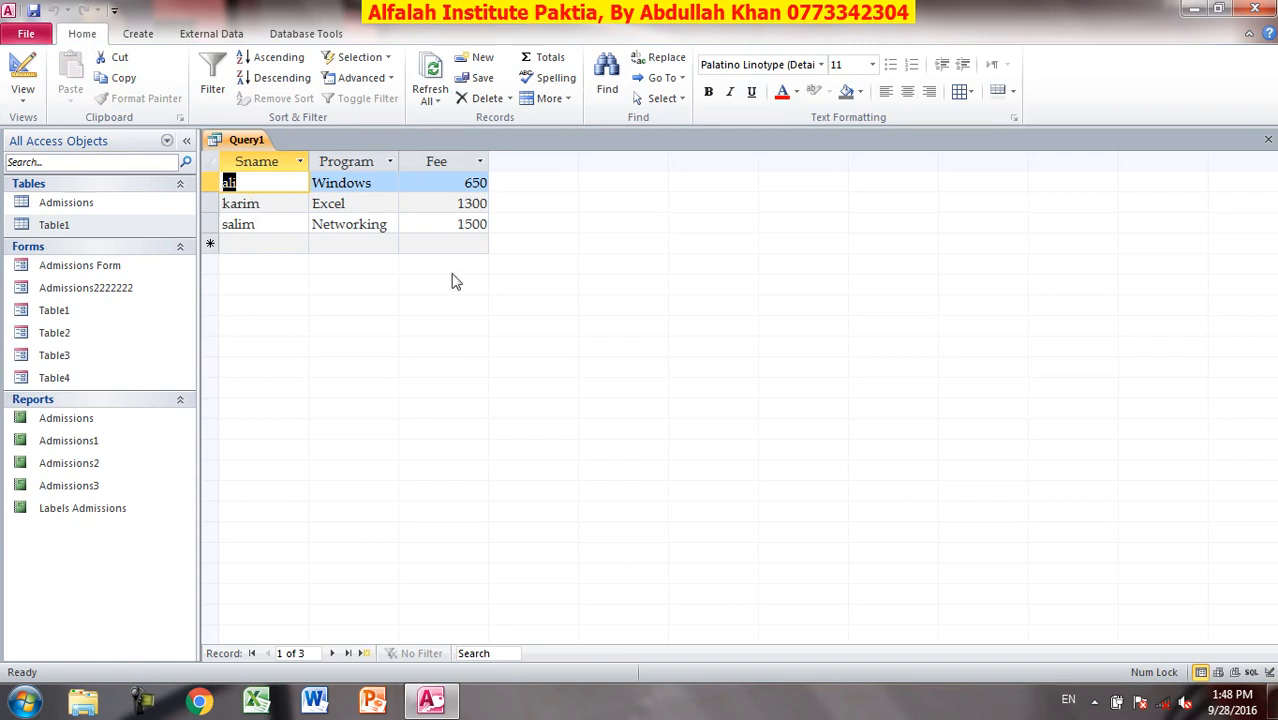
Clear all ID criteria, set the Sname criterion to the student name of record 3, and run the query.
left_click(25, 70)
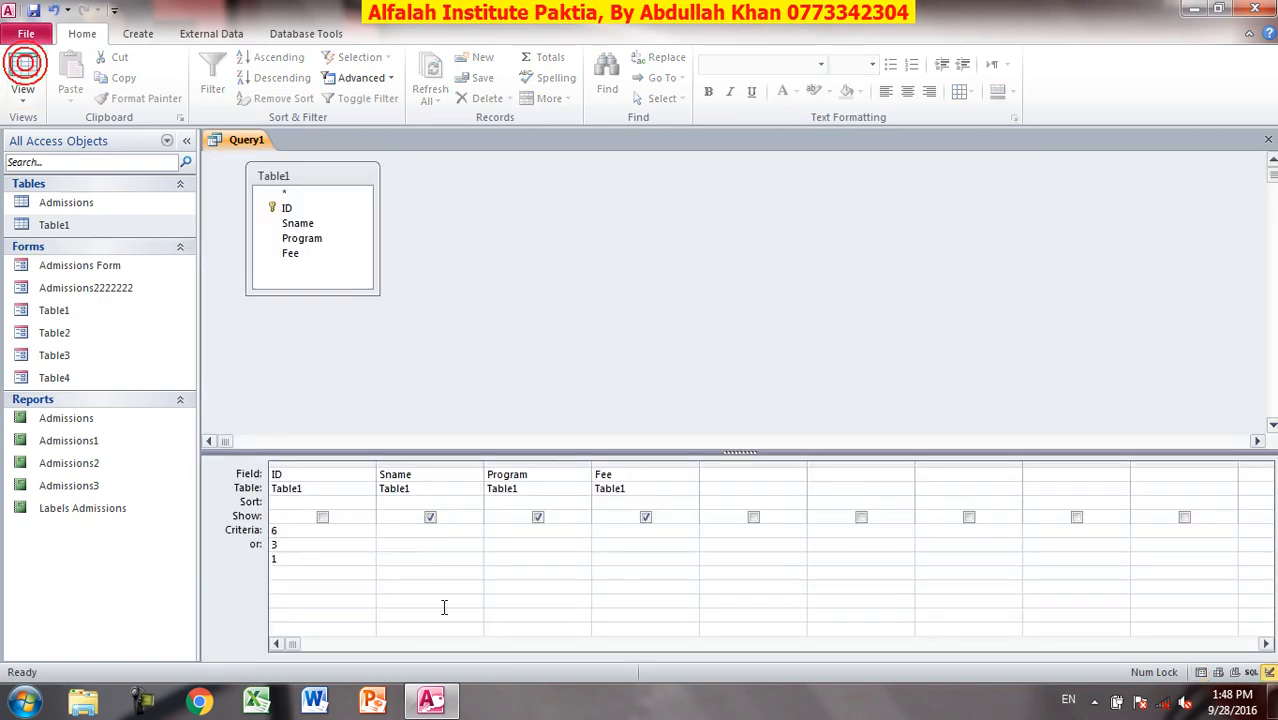
left_click(293, 558)
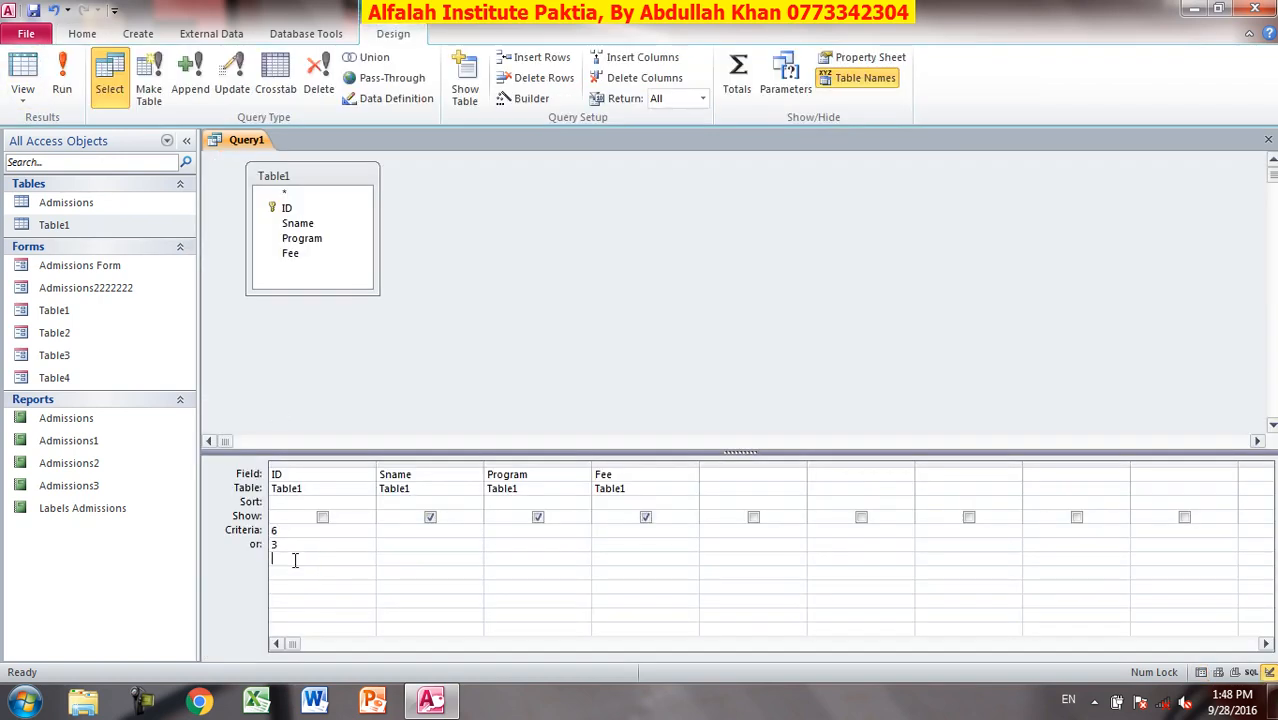
key("BackSpace")
key("BackSpace")
left_click(425, 530)
type("karim")
left_click(60, 75)
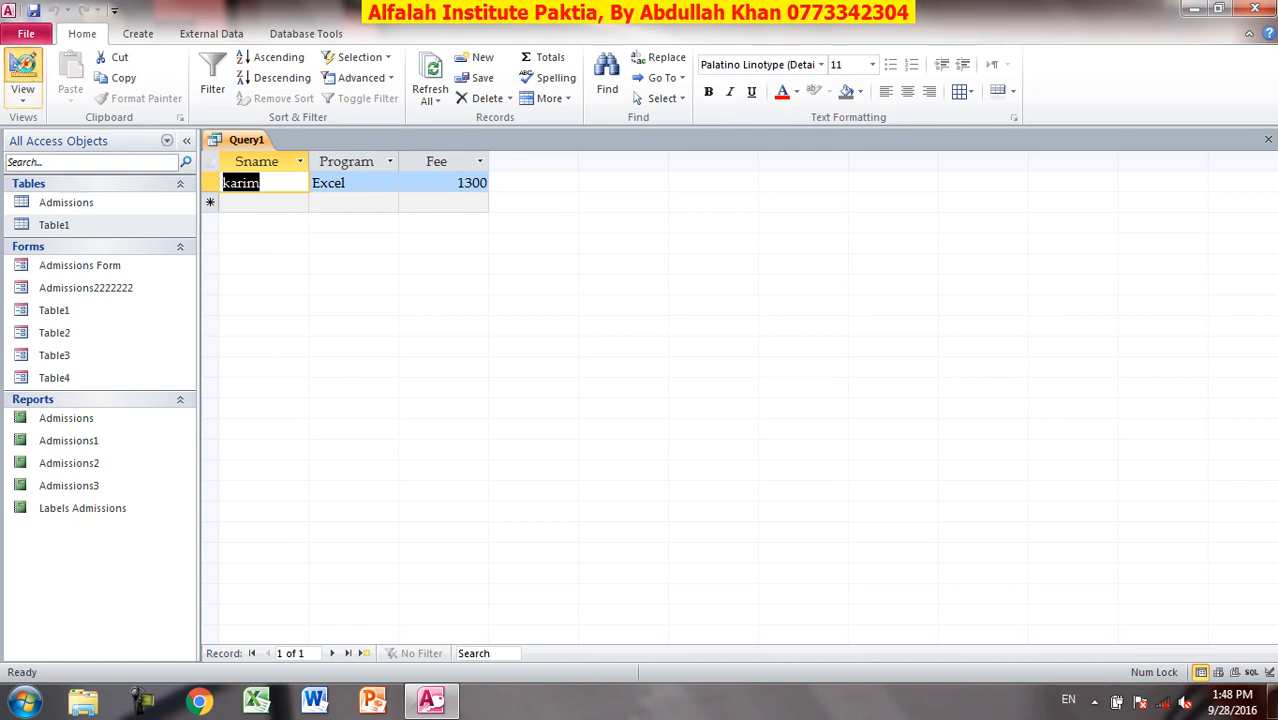
Show the ID field in the query output and run the query again.
left_click(22, 80)
left_click(426, 537)
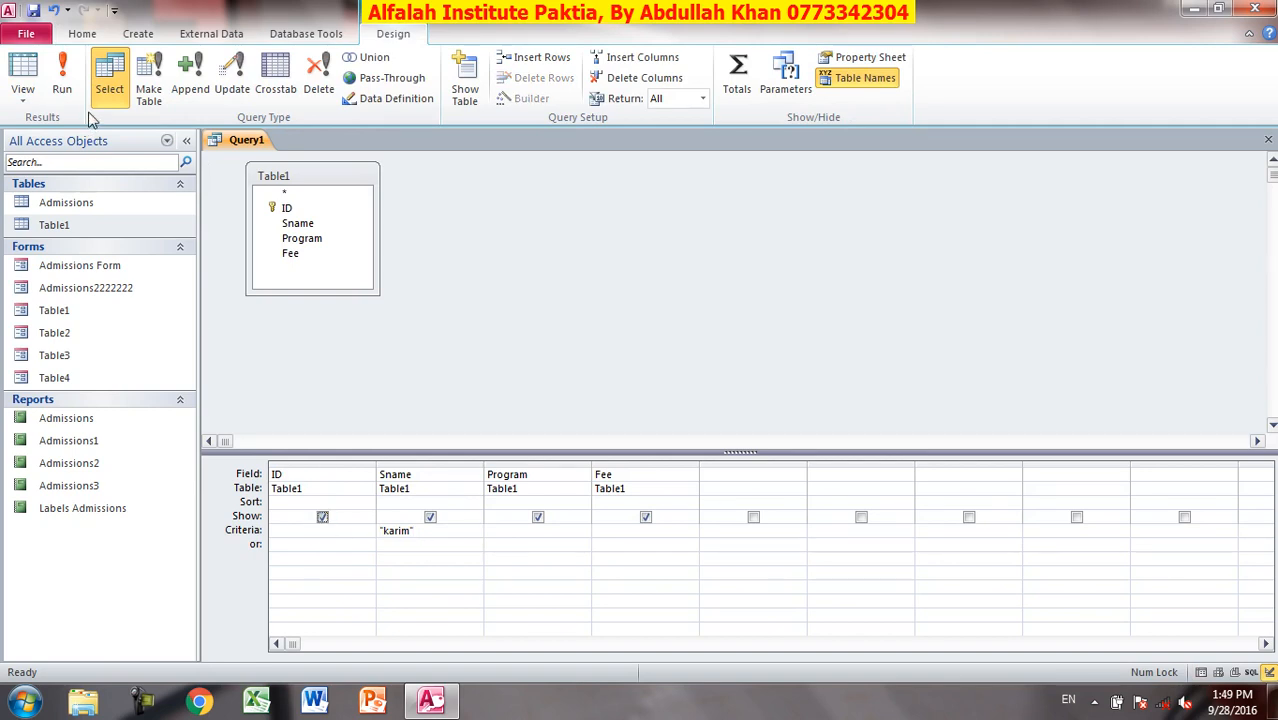
left_click(64, 84)
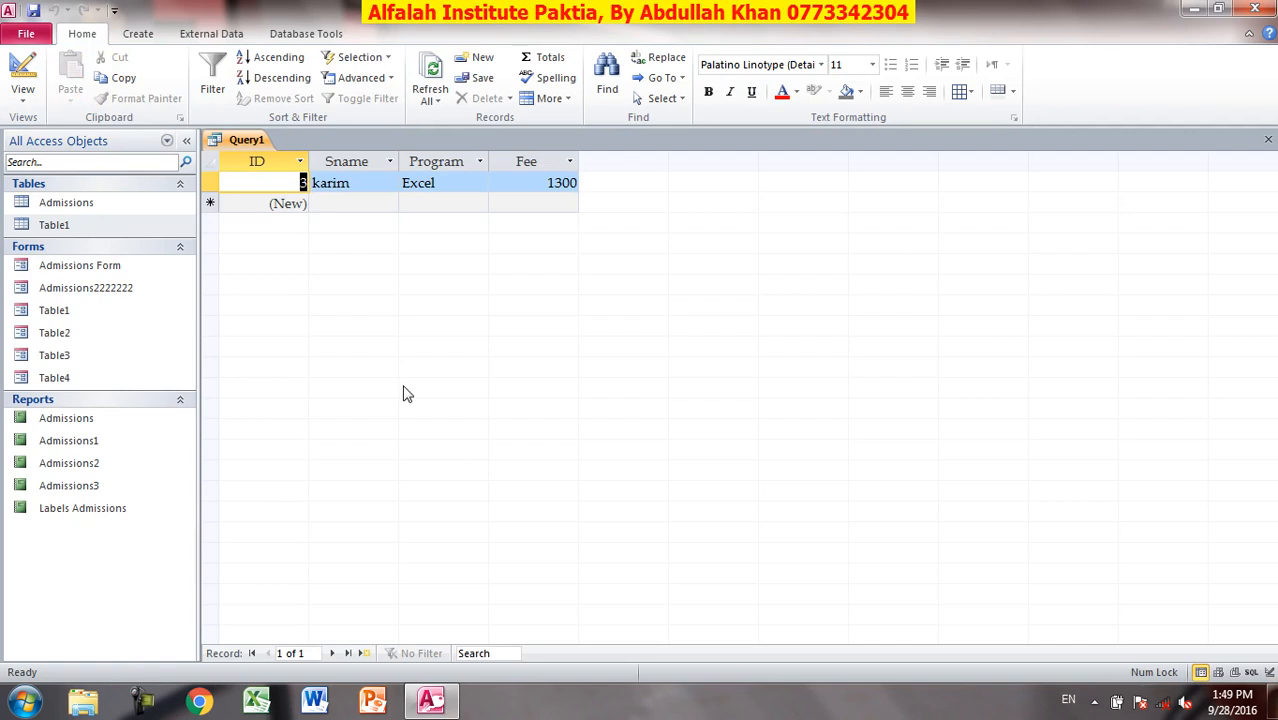
Replace the Sname criterion with the student names of records 1 and 6 as alternatives, and run the query.
left_click(26, 62)
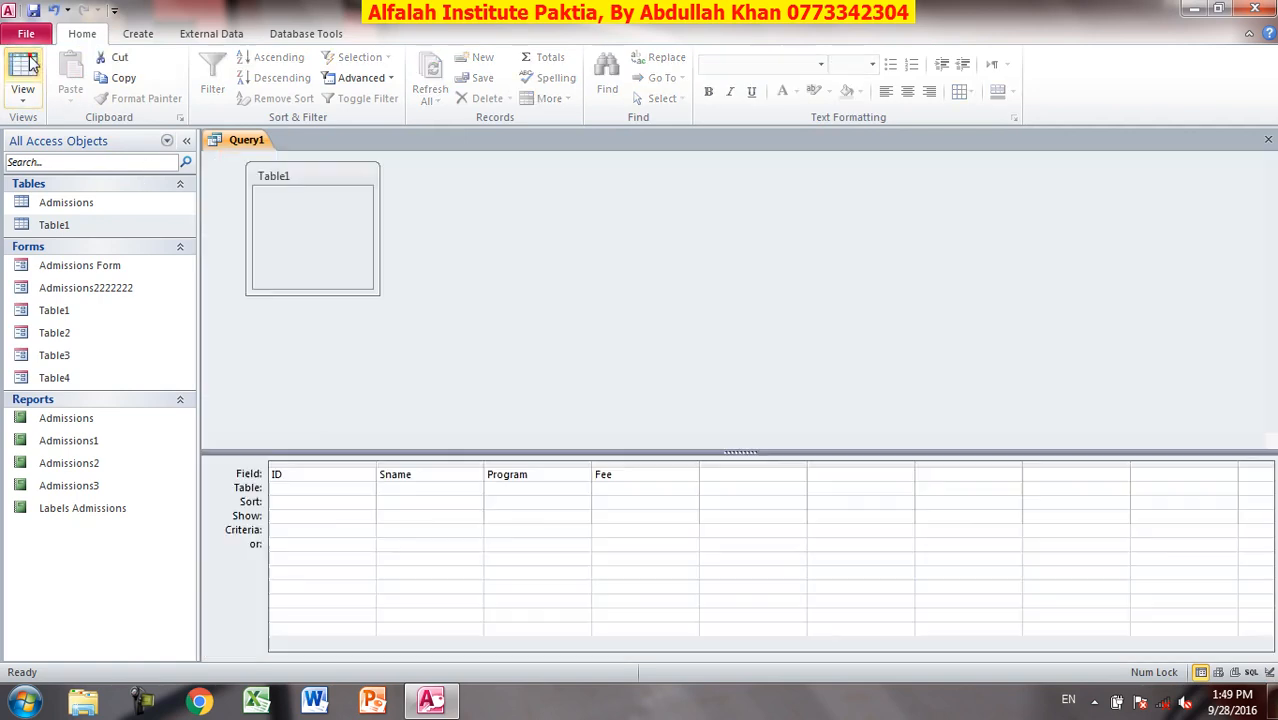
left_click(646, 518)
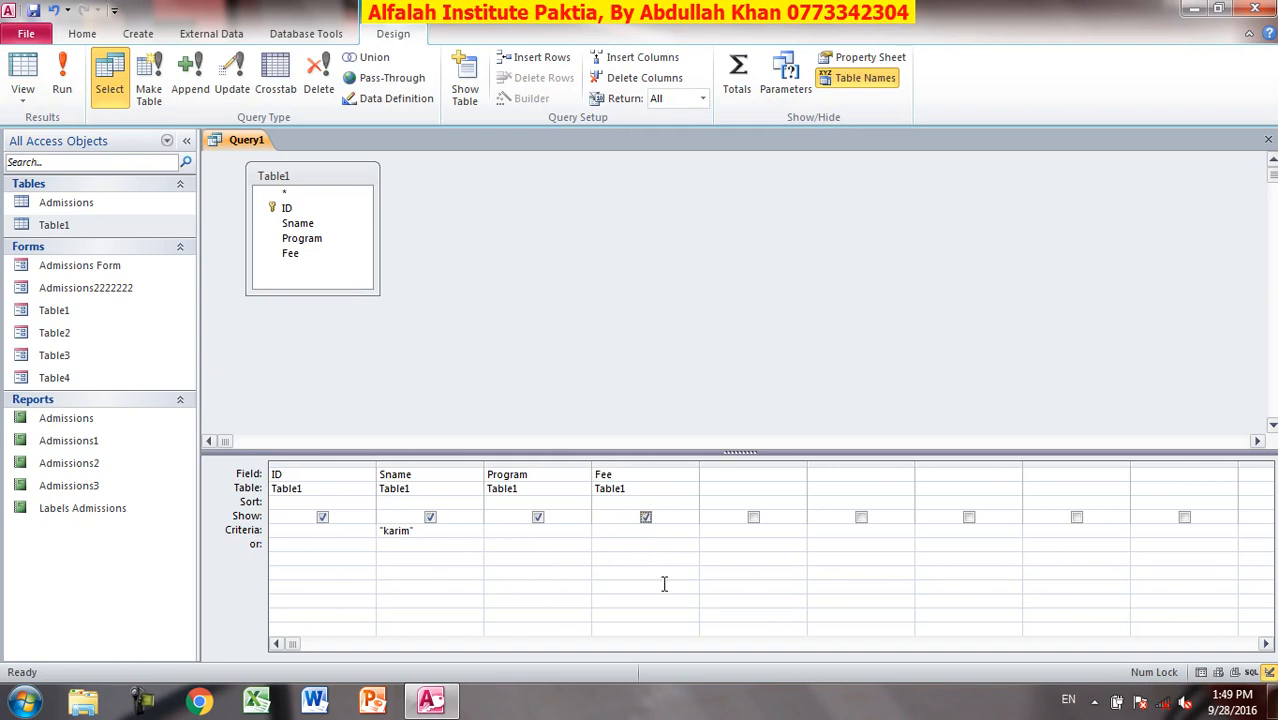
double_click(425, 530)
key("Delete")
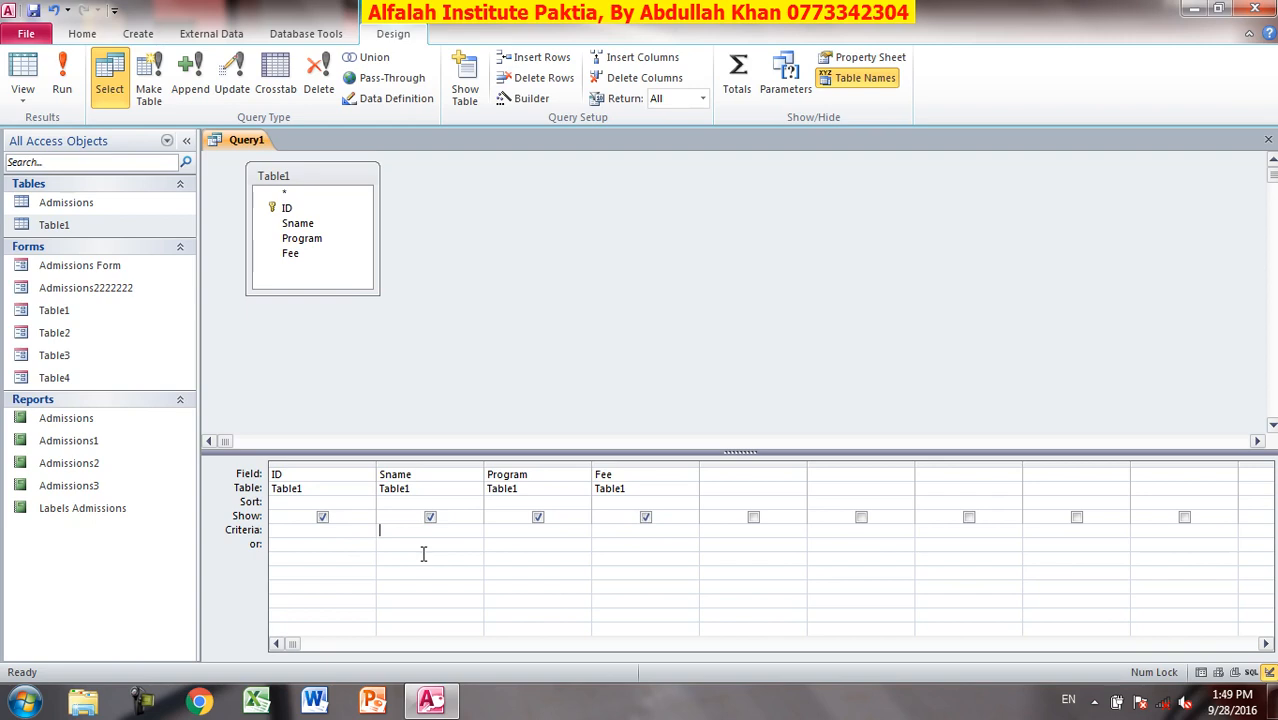
left_click(405, 530)
type("ali")
left_click(390, 544)
left_click(62, 90)
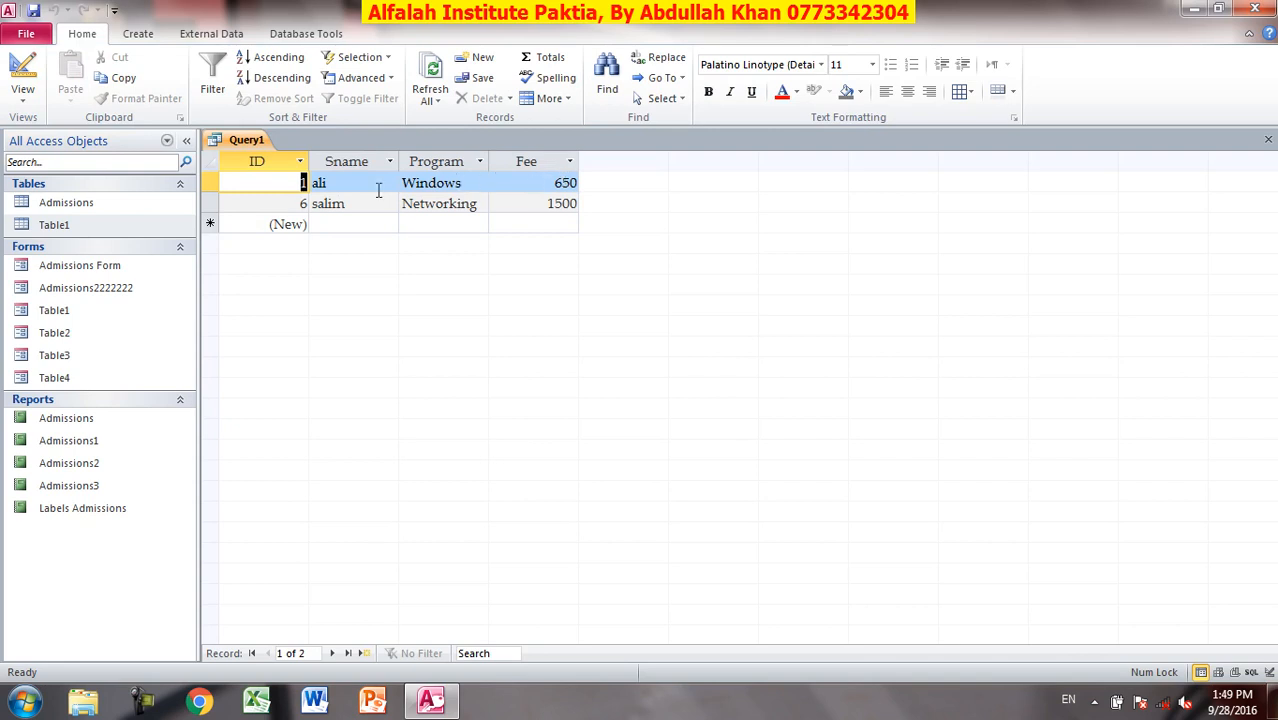
Replace the Sname criteria with the Program criterion word, run the query, and return to Design view.
left_click(22, 70)
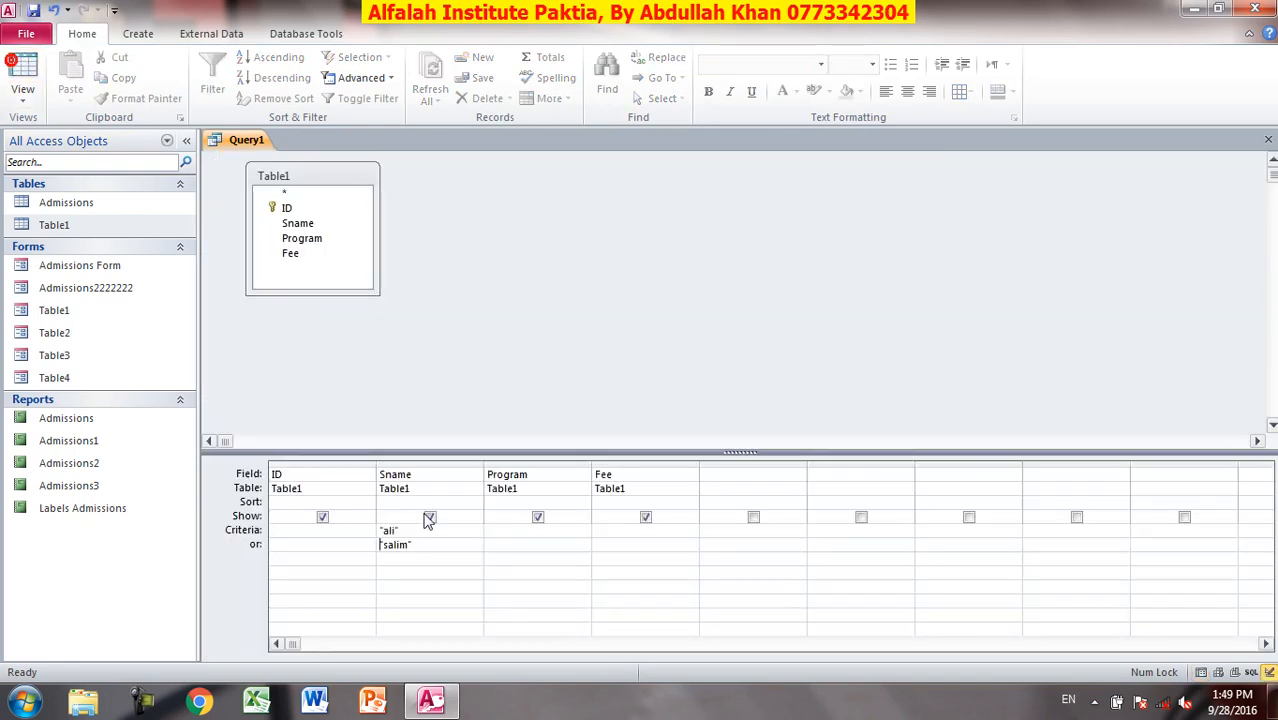
left_click_drag(423, 544, 368, 528)
key("Delete")
key("Delete")
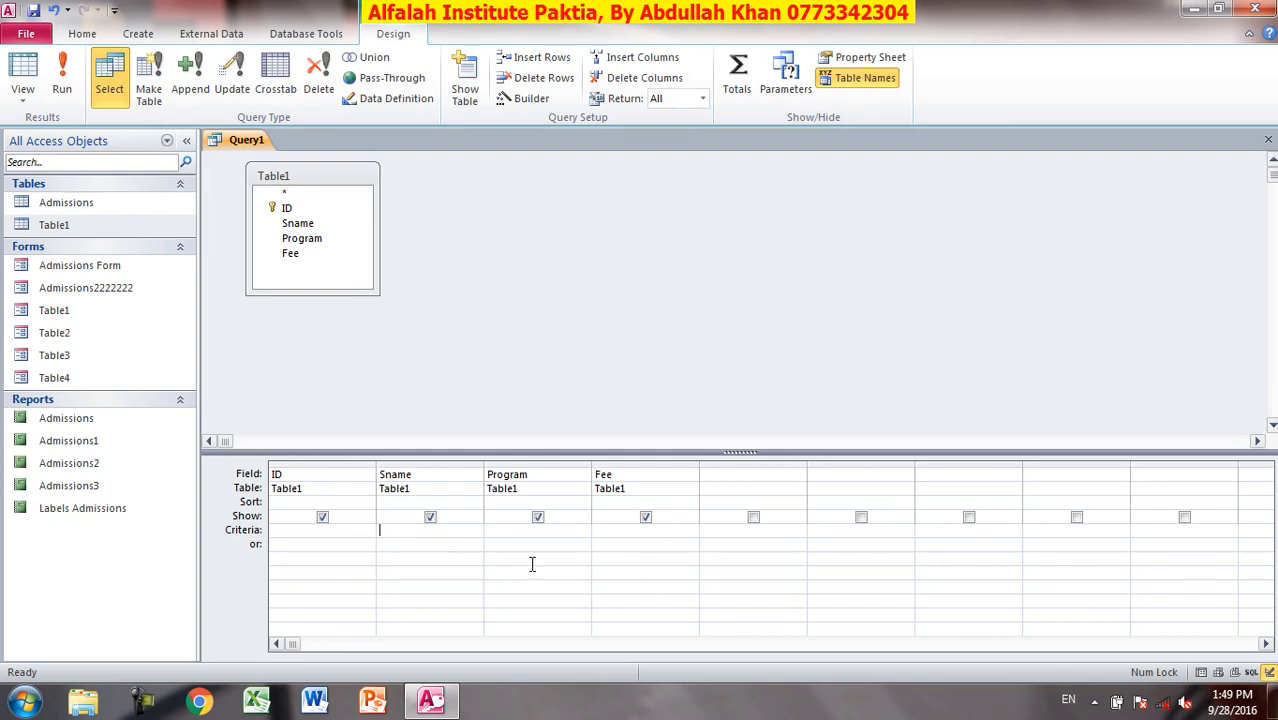
left_click(522, 527)
type("word")
left_click(62, 90)
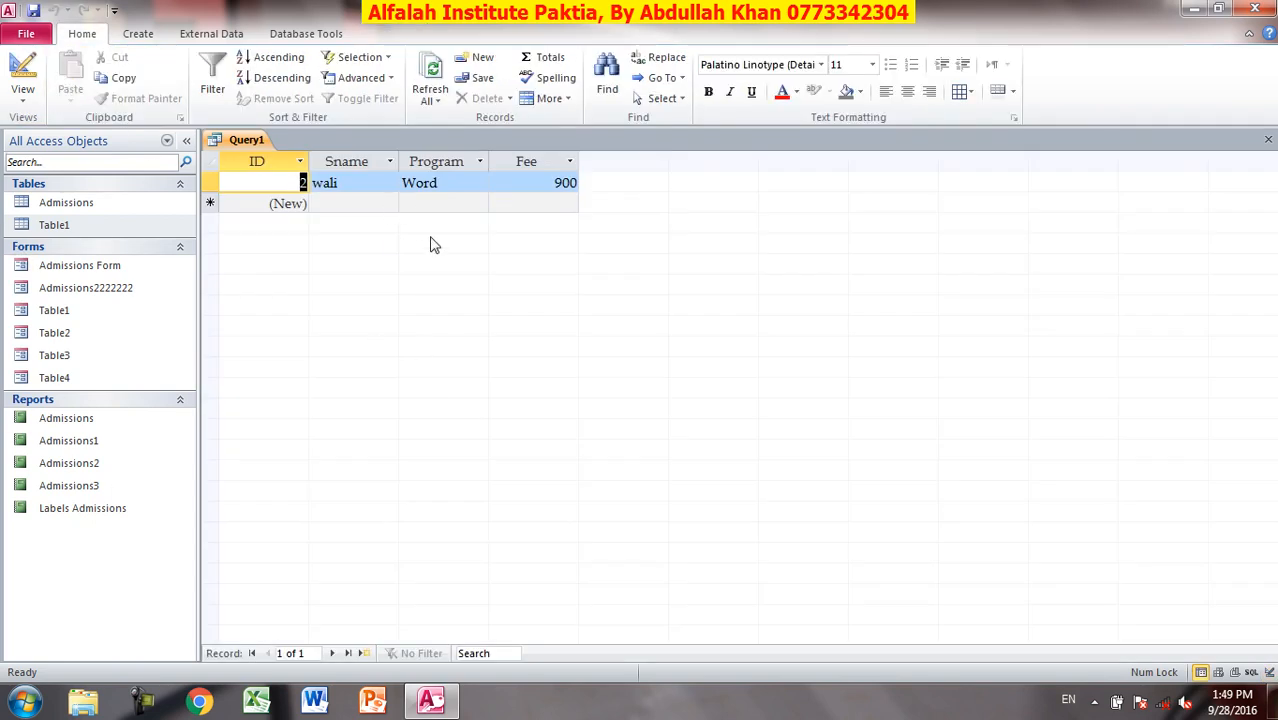
left_click(30, 68)
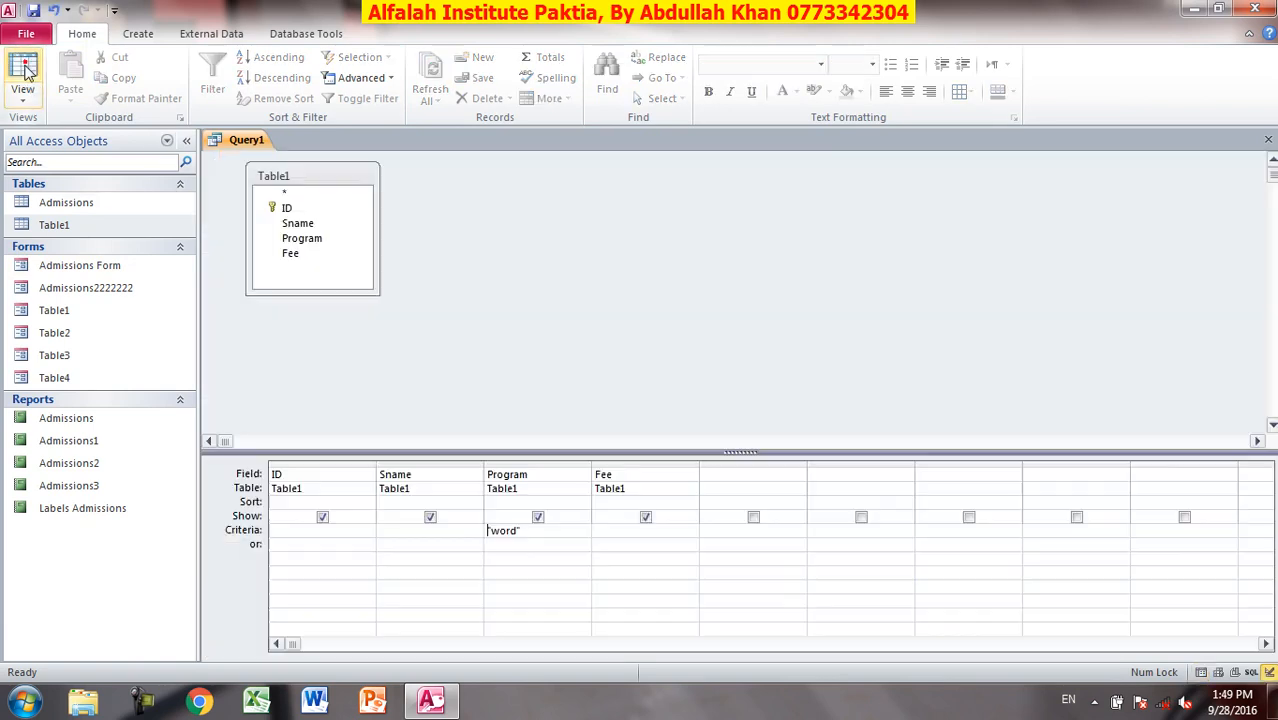
Open Table1 and add records 8 and 9 with a student name in the Sname field of each.
double_click(70, 226)
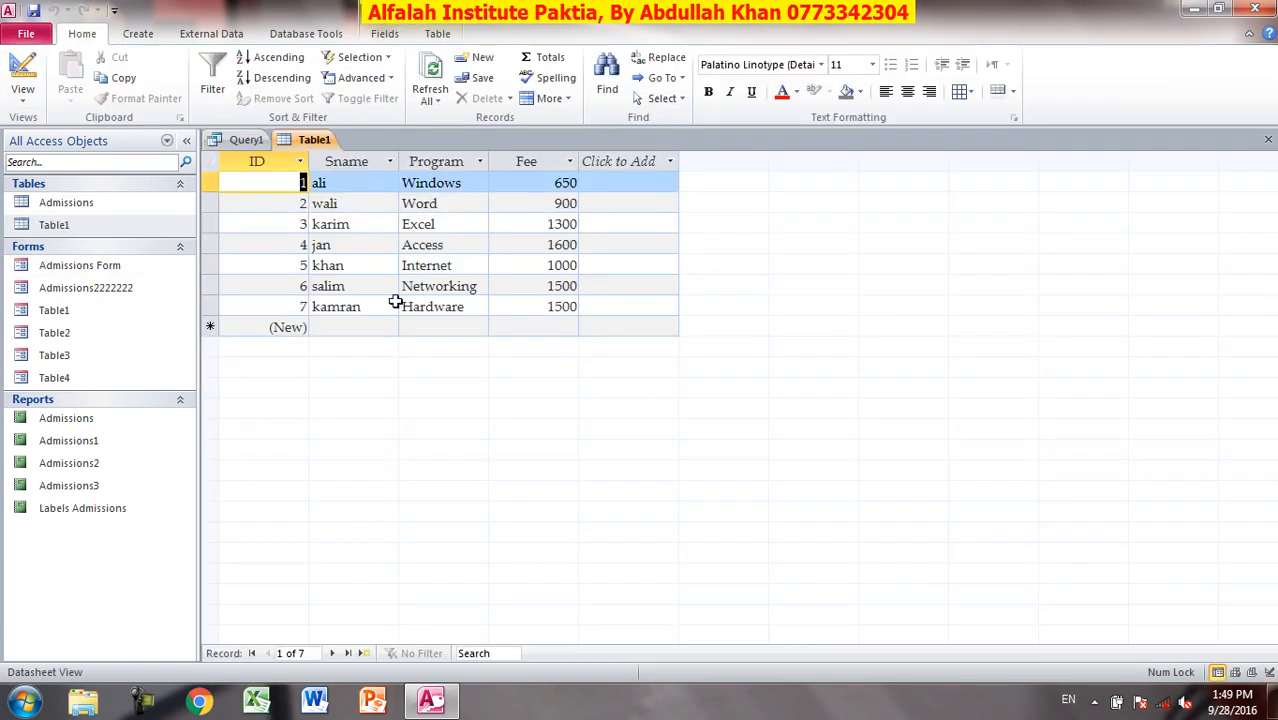
left_click(340, 325)
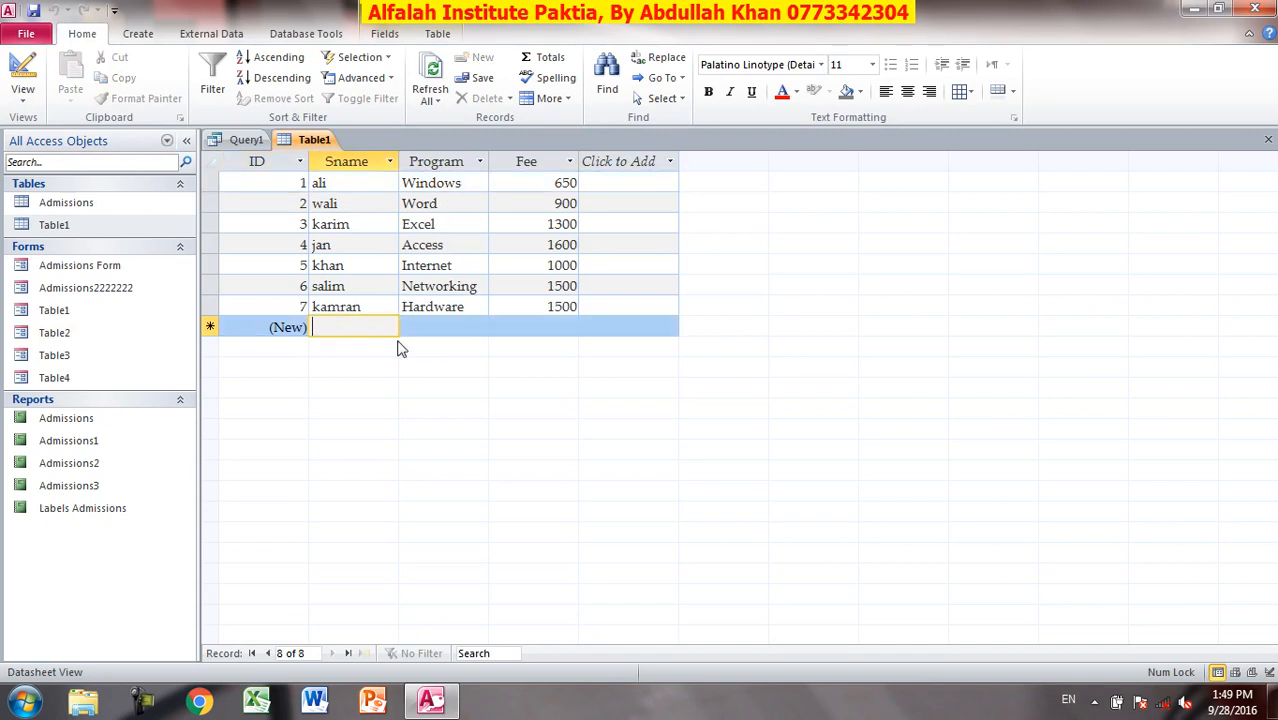
type("kamra")
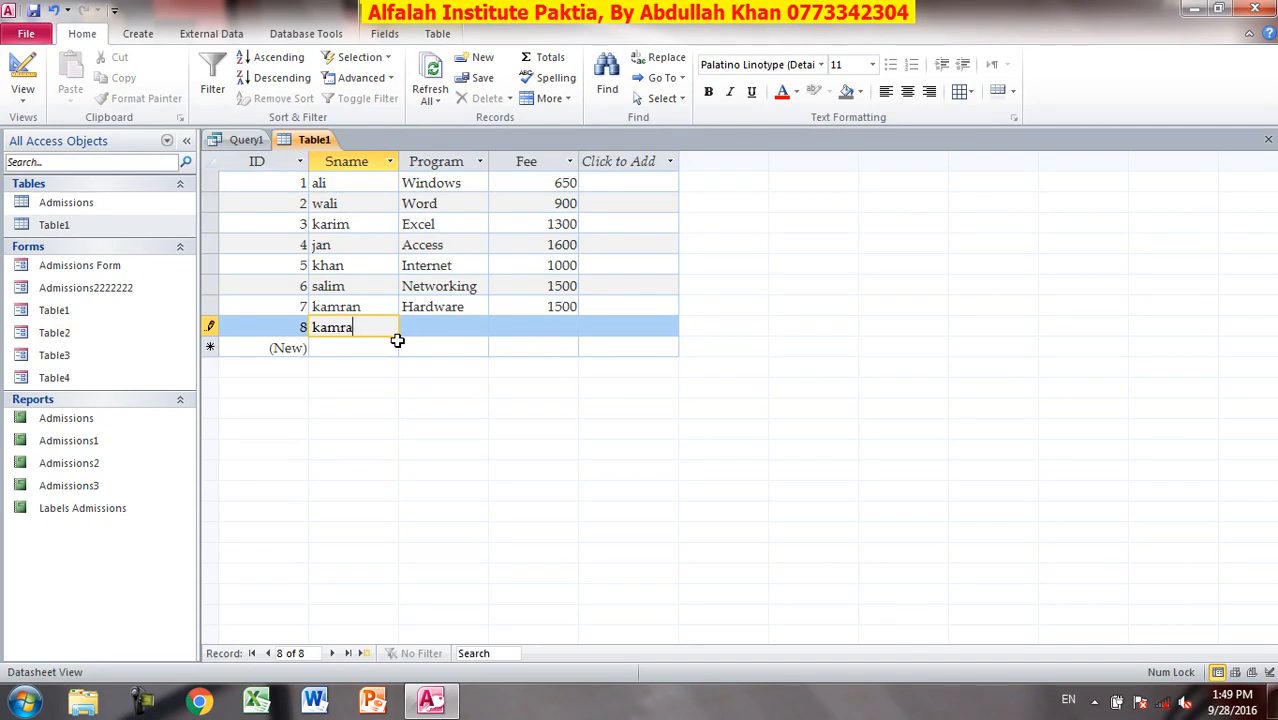
key("BackSpace")
key("BackSpace")
key("BackSpace")
key("BackSpace")
key("BackSpace")
type("sl")
type("lma")
left_click(397, 341)
type("janan")
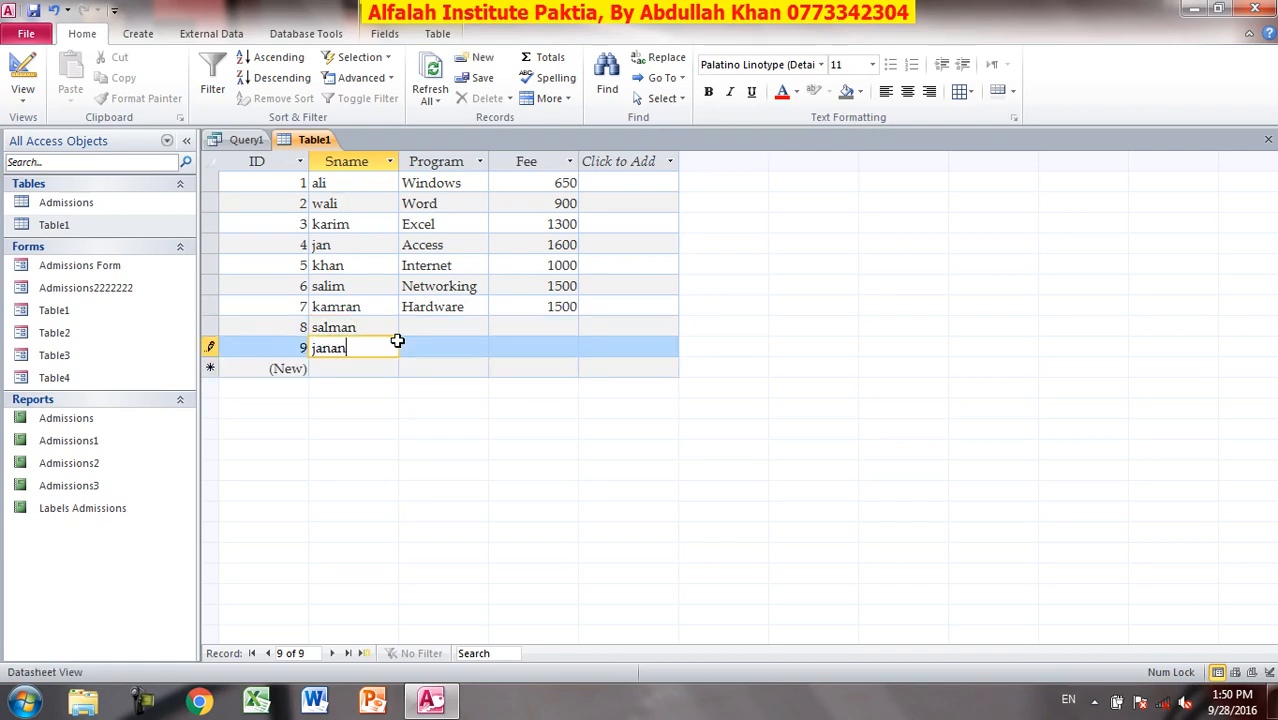
key("Down")
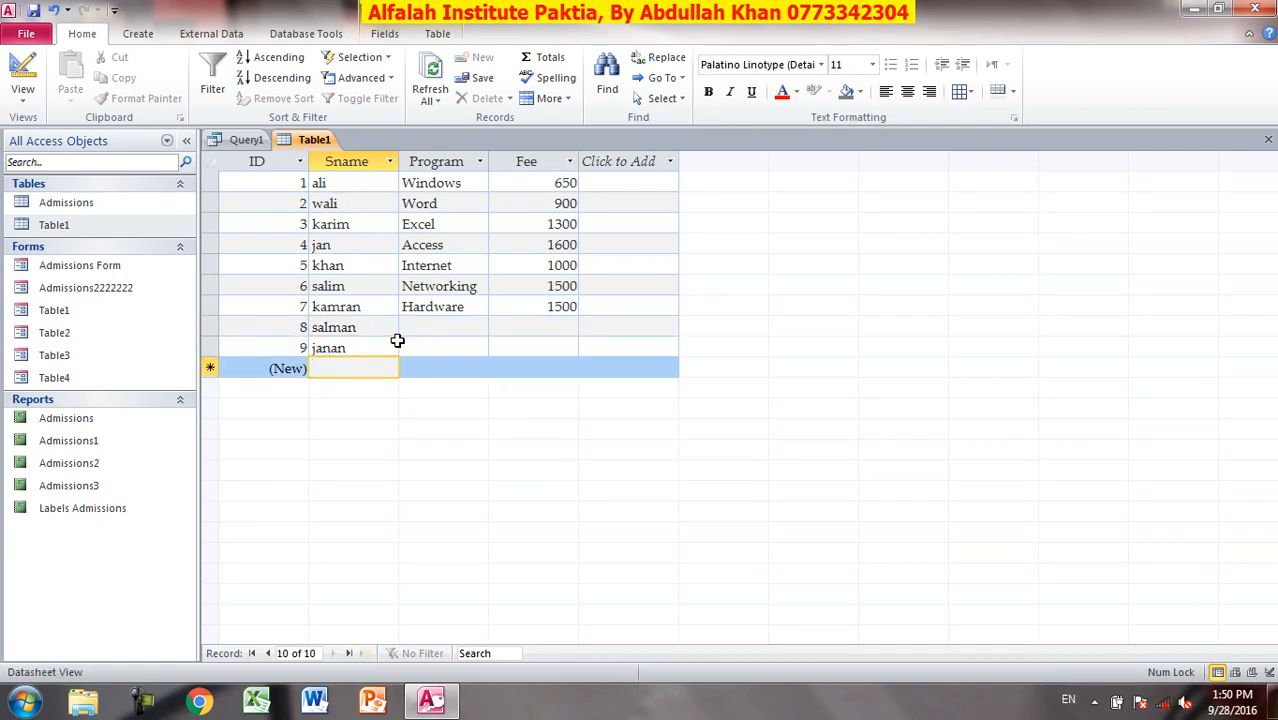
Add records 10 to 14 to Table1, entering a student name in each Sname field.
type("khyali")
key("Down")
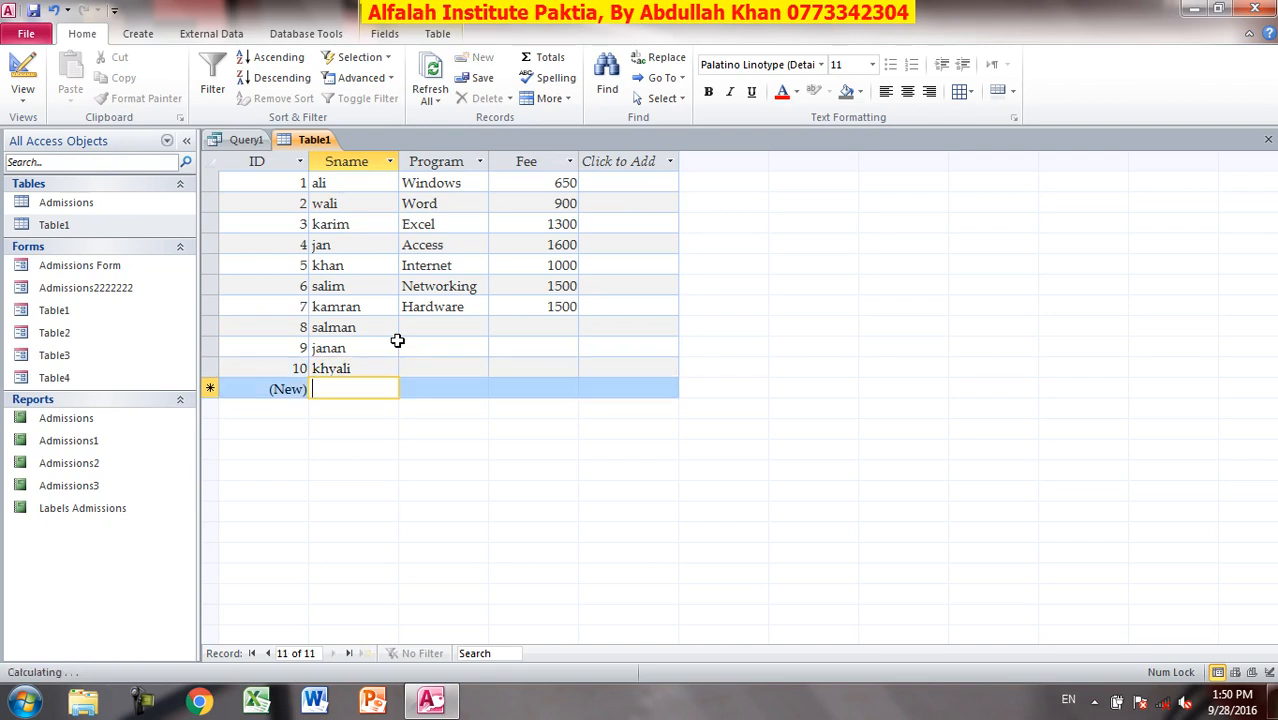
type("kareem")
key("Down")
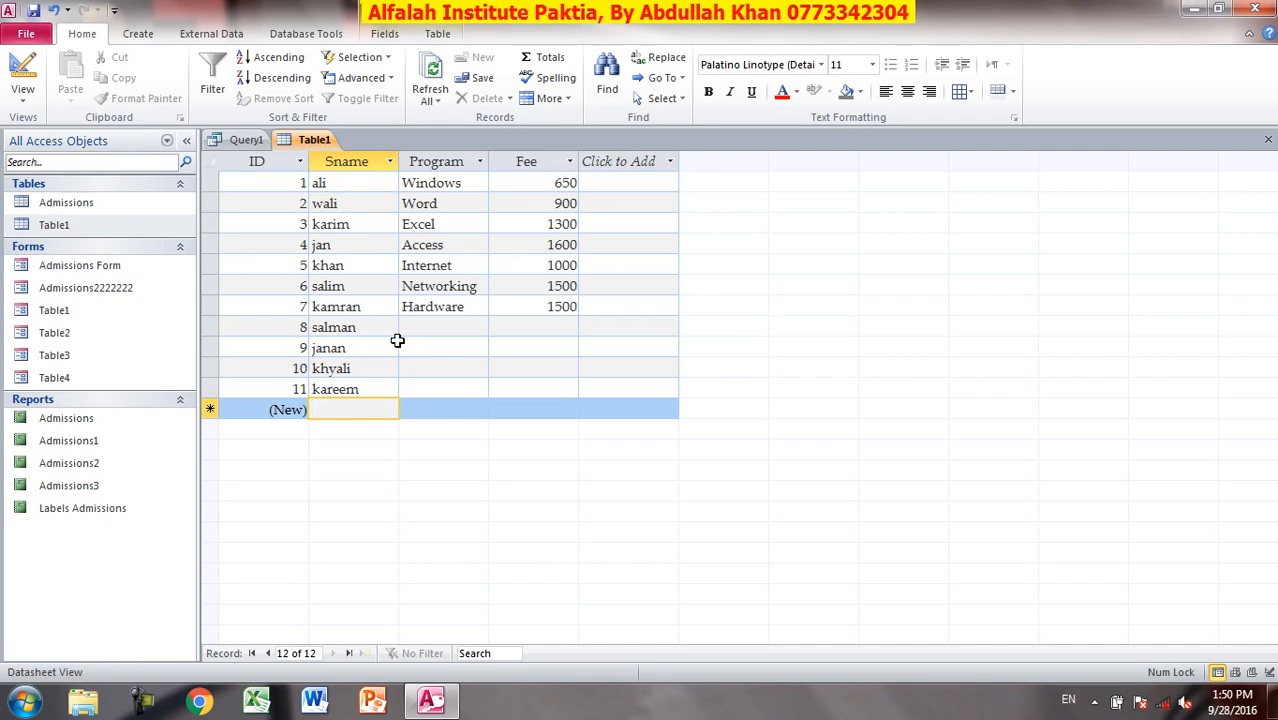
type("saleem")
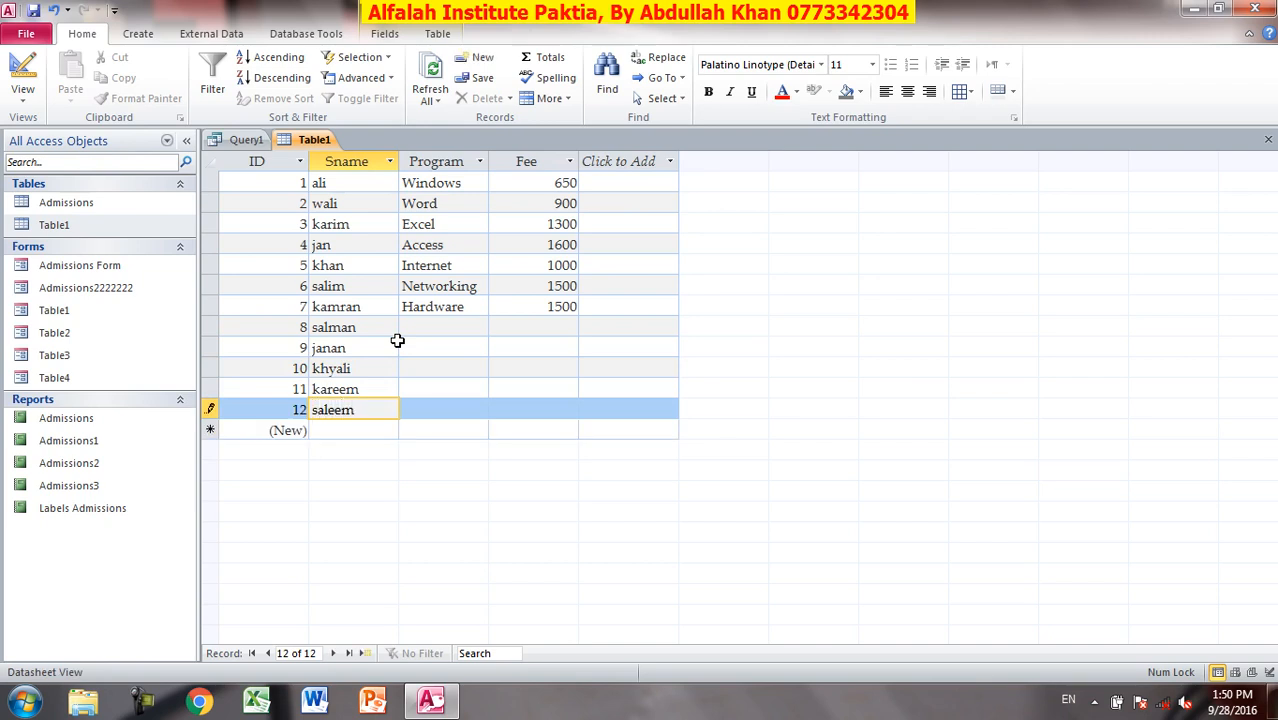
key("Down")
type("jaan")
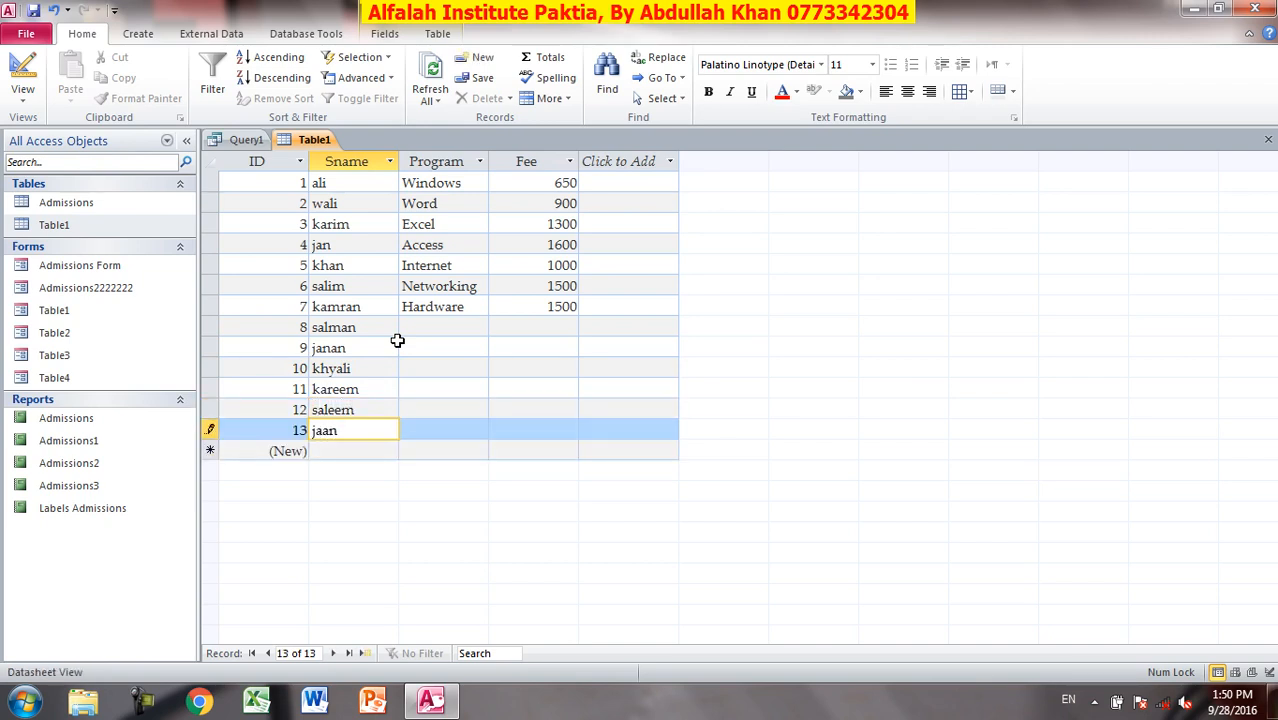
key("Down")
type("khaa")
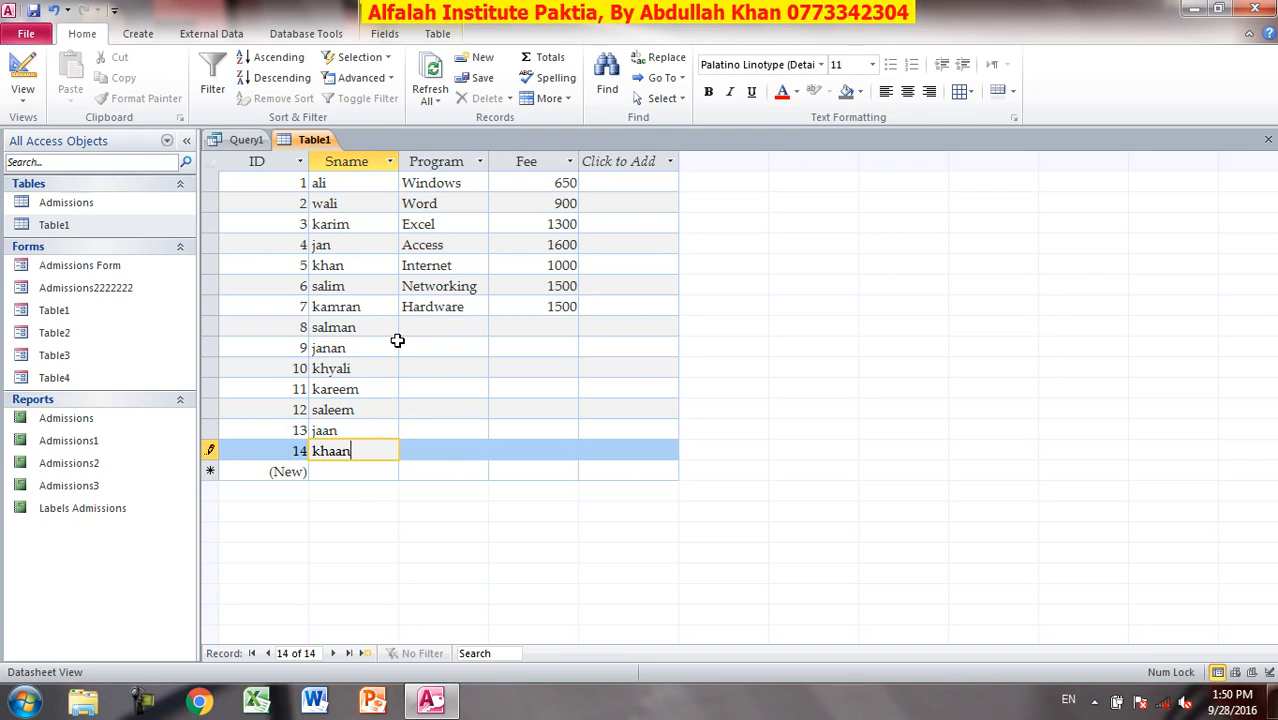
key("Down")
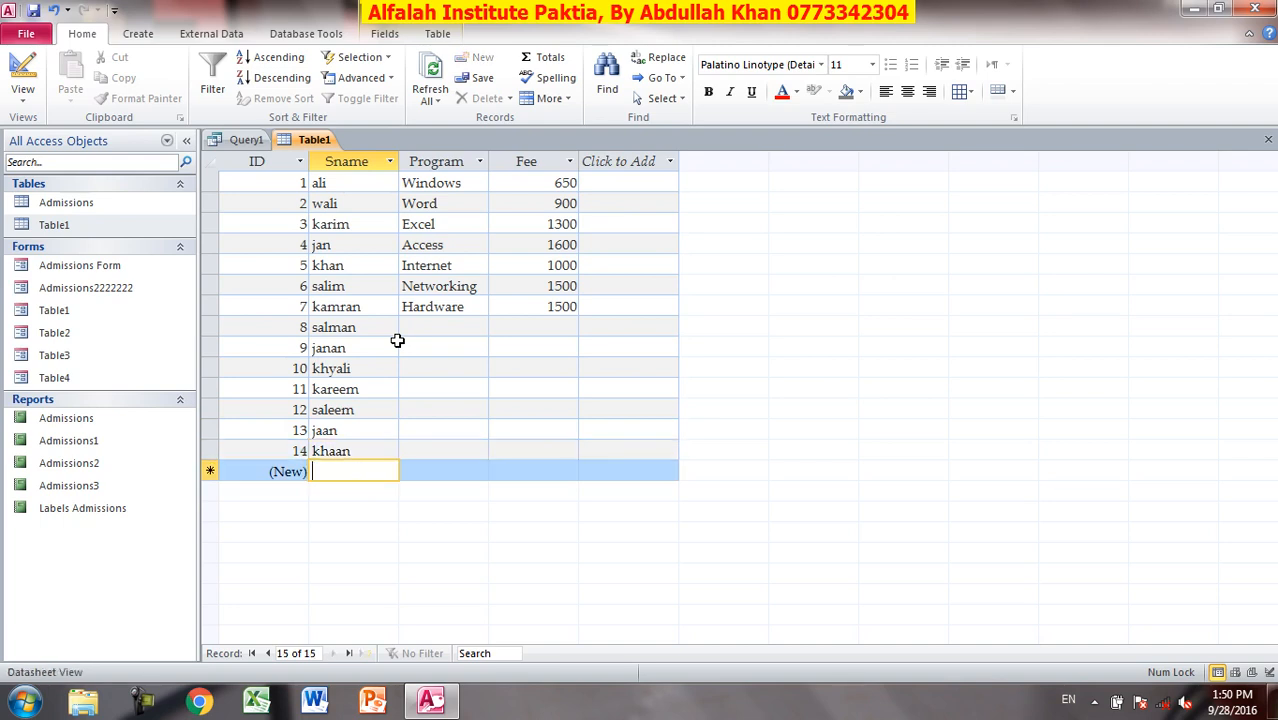
Set the Program field to word for record 8 and excel for record 9.
key("Right")
key("Up")
key("Up")
key("Up")
key("Up")
key("Up")
key("Up")
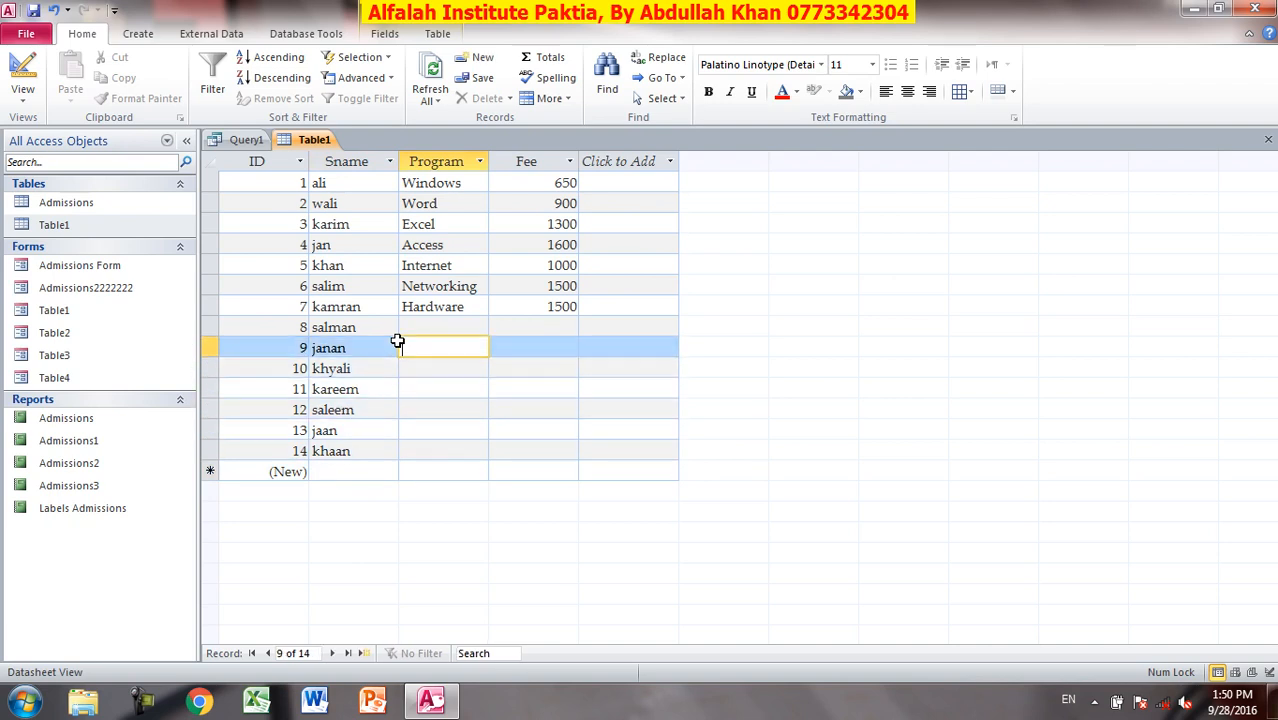
key("Up")
type("word")
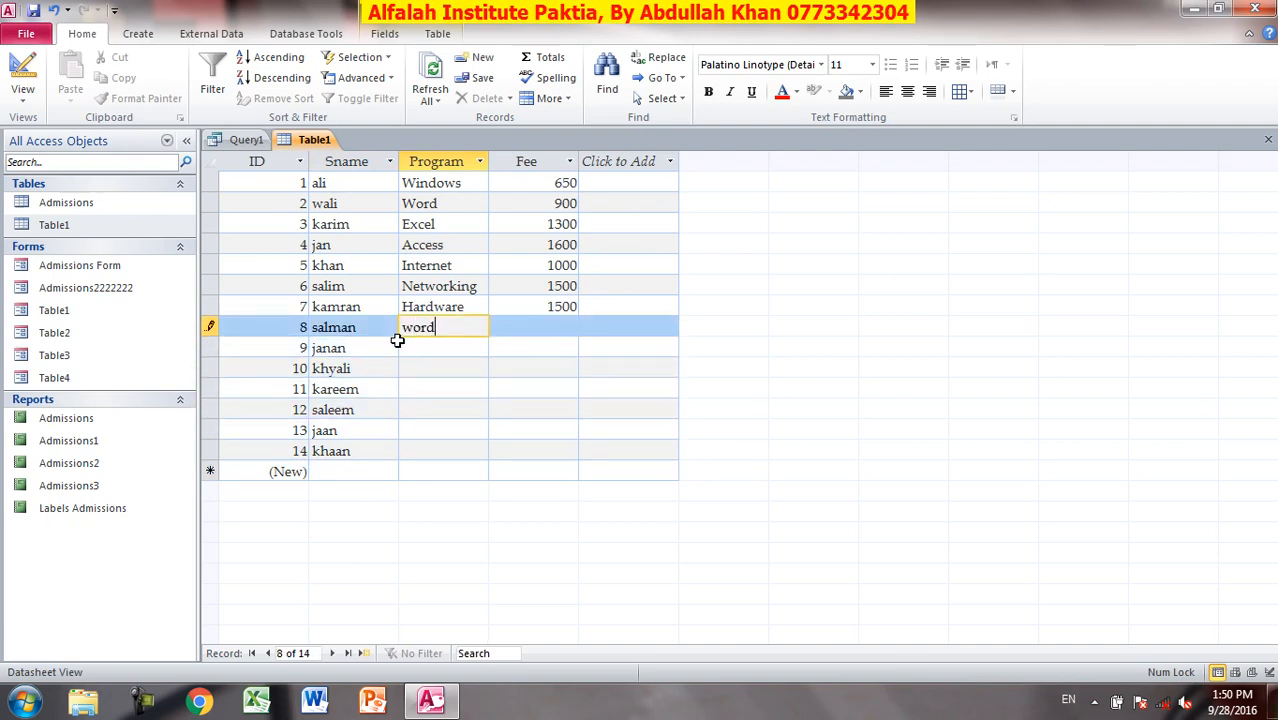
key("Down")
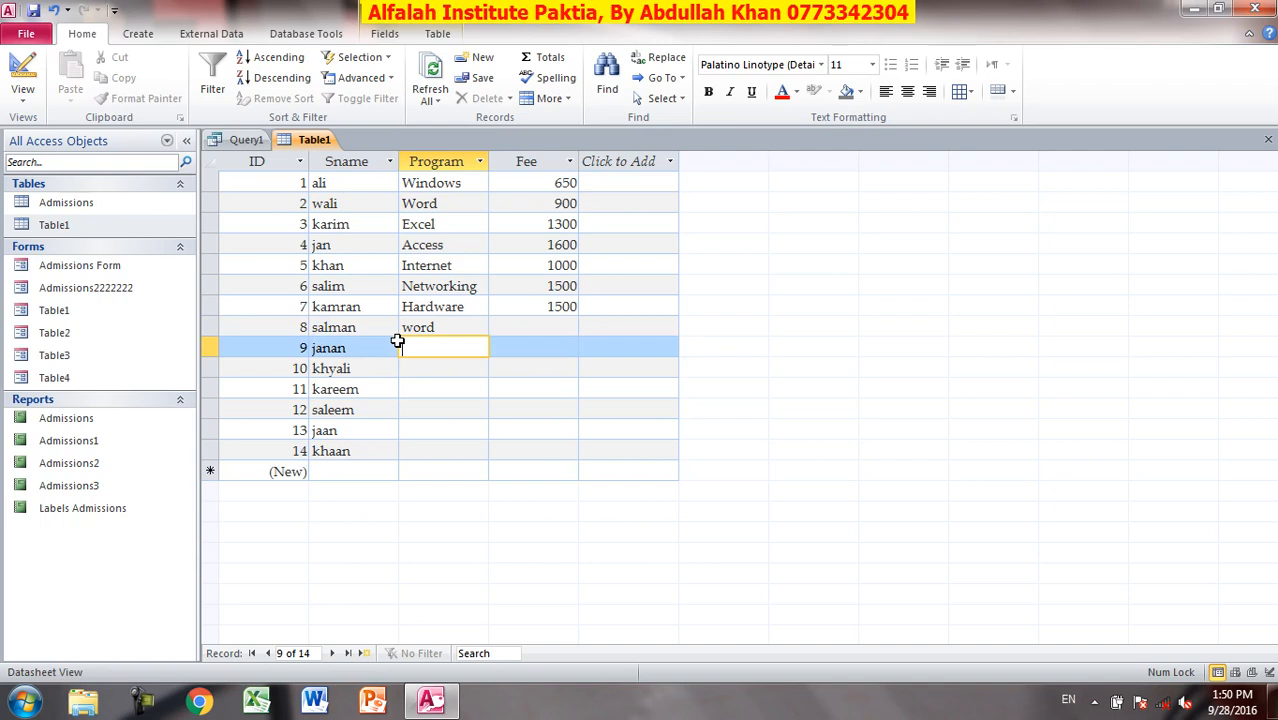
type("excel")
key("Down")
Set the Program field to word for records 10, 12 and 14, and to excel for records 11 and 13.
type("w")
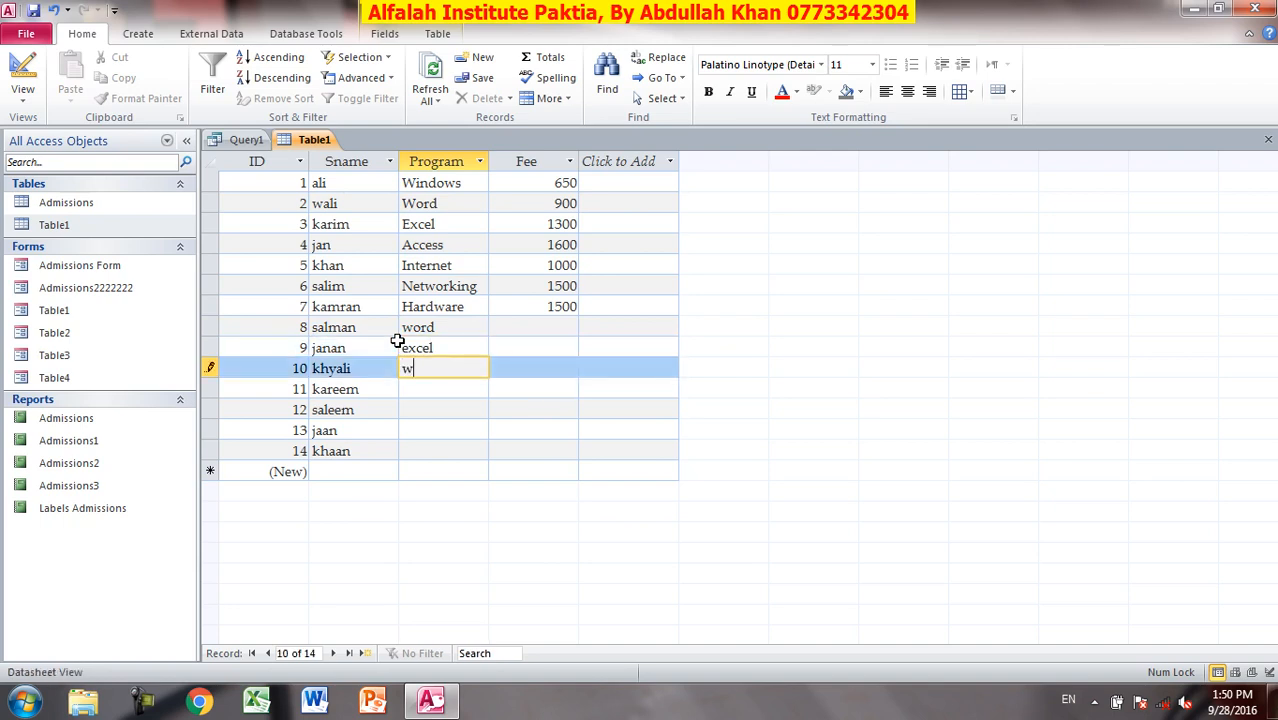
type("ore")
key("BackSpace")
type("d")
key("Down")
type("exce")
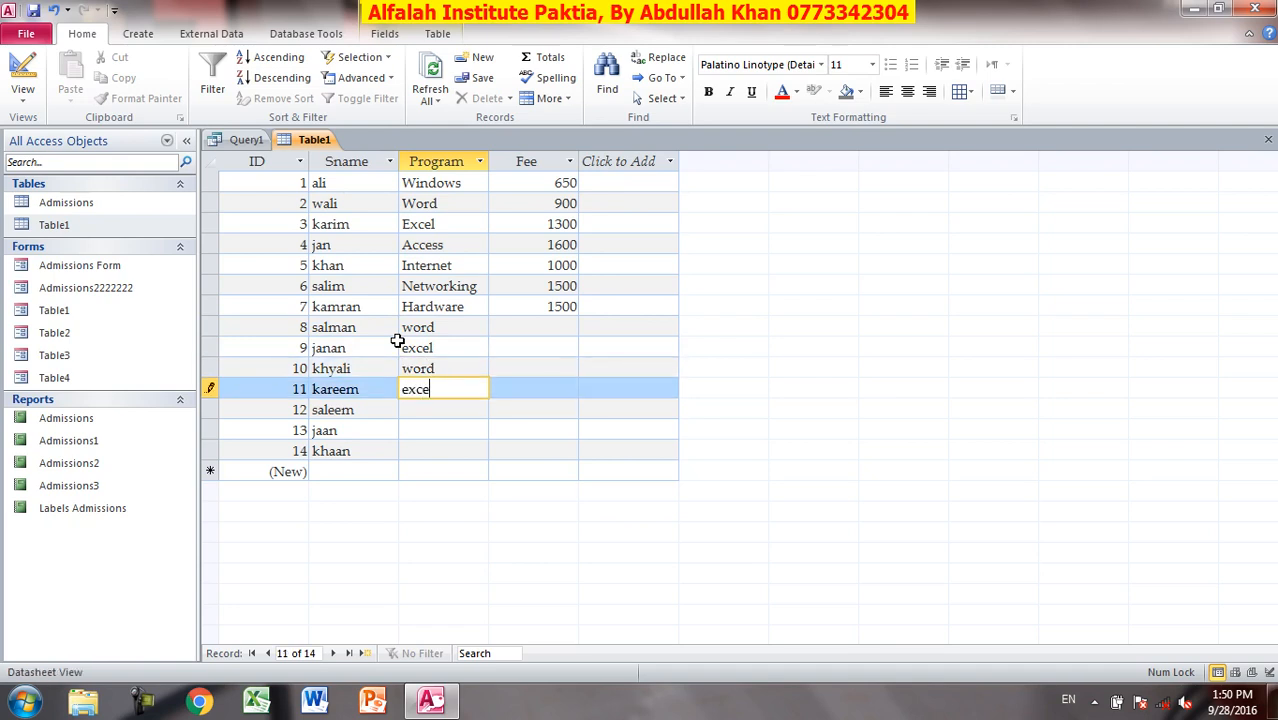
key("Down")
type("word")
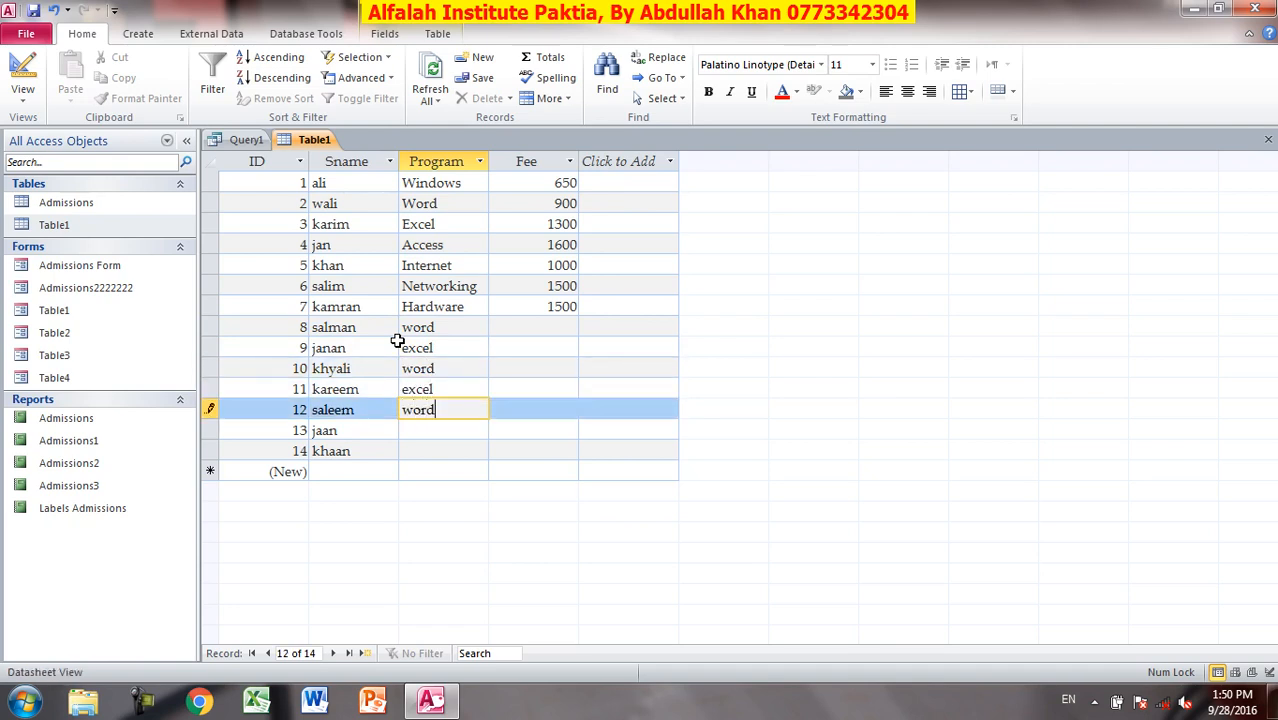
key("Down")
type("exc")
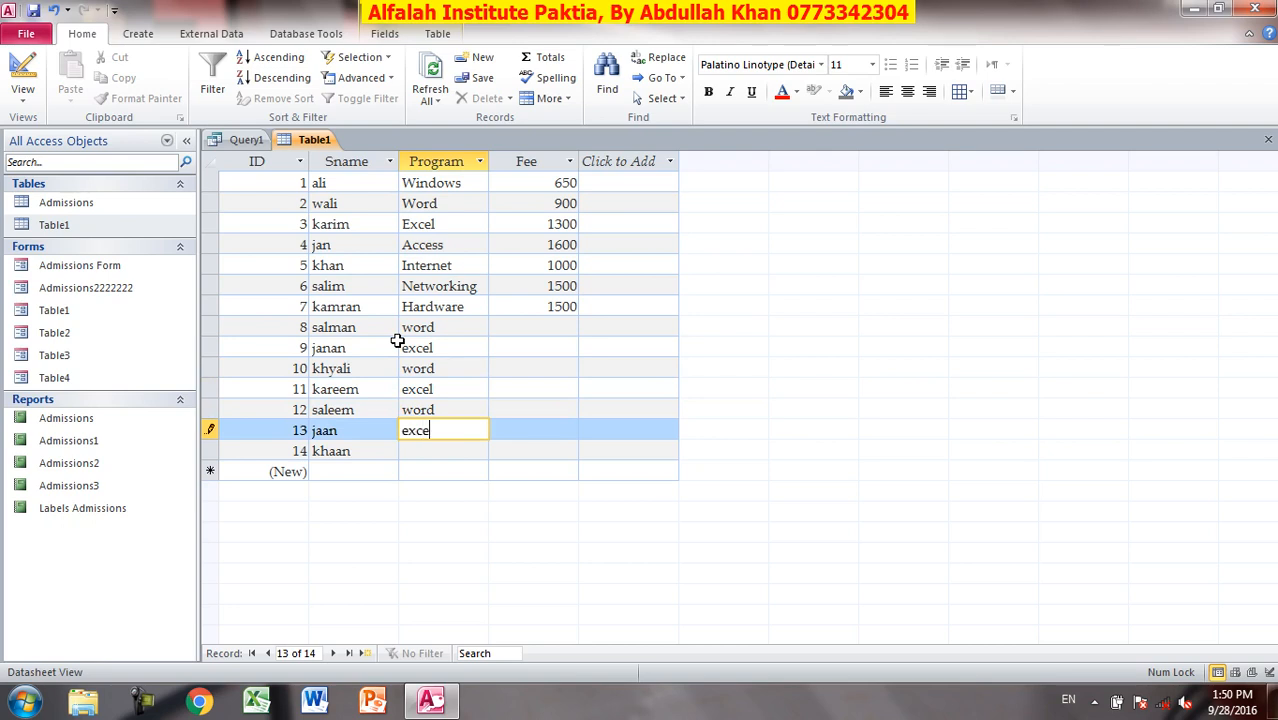
key("Down")
type("word")
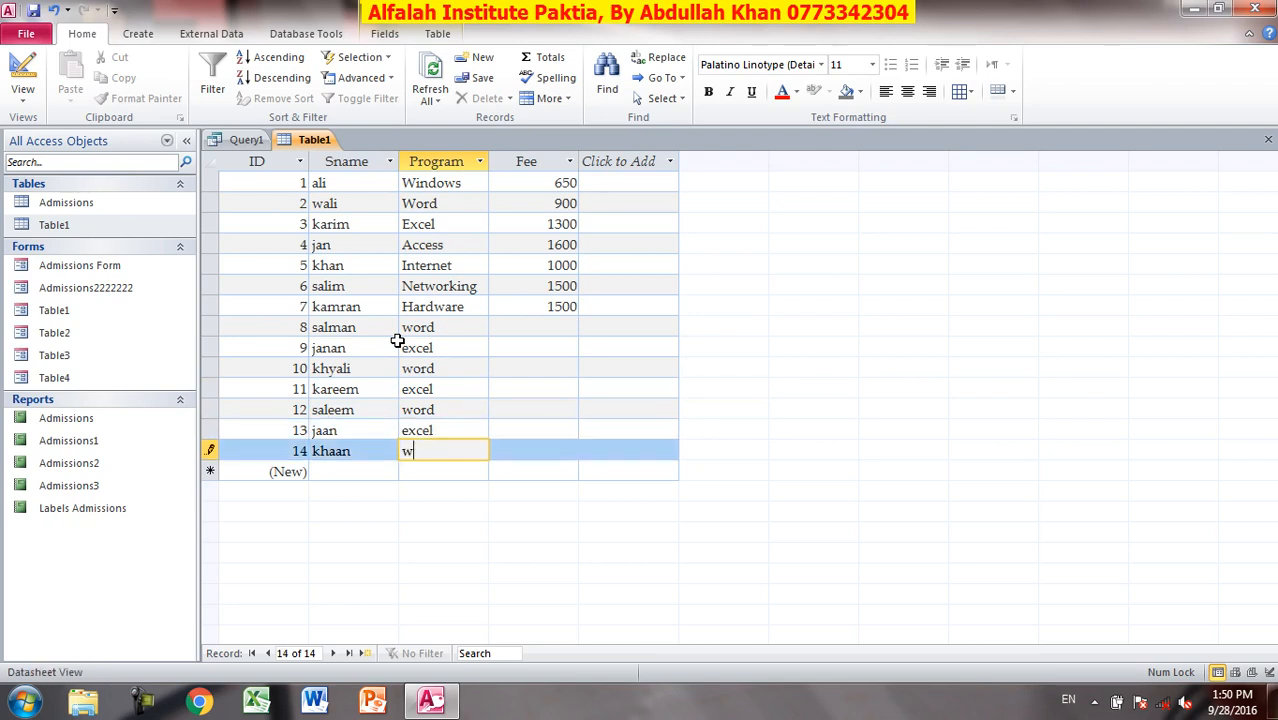
left_click(530, 348)
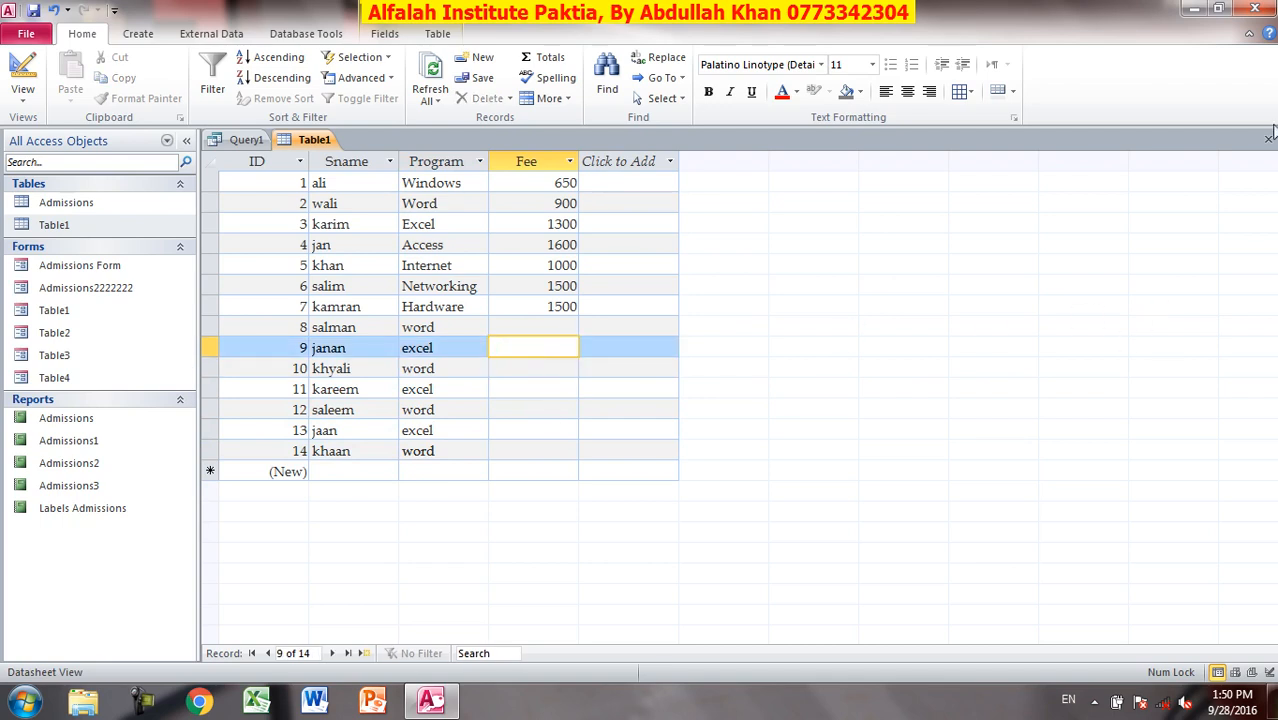
Close Table1 and run Query1 again with the Program criterion word.
left_click(1268, 138)
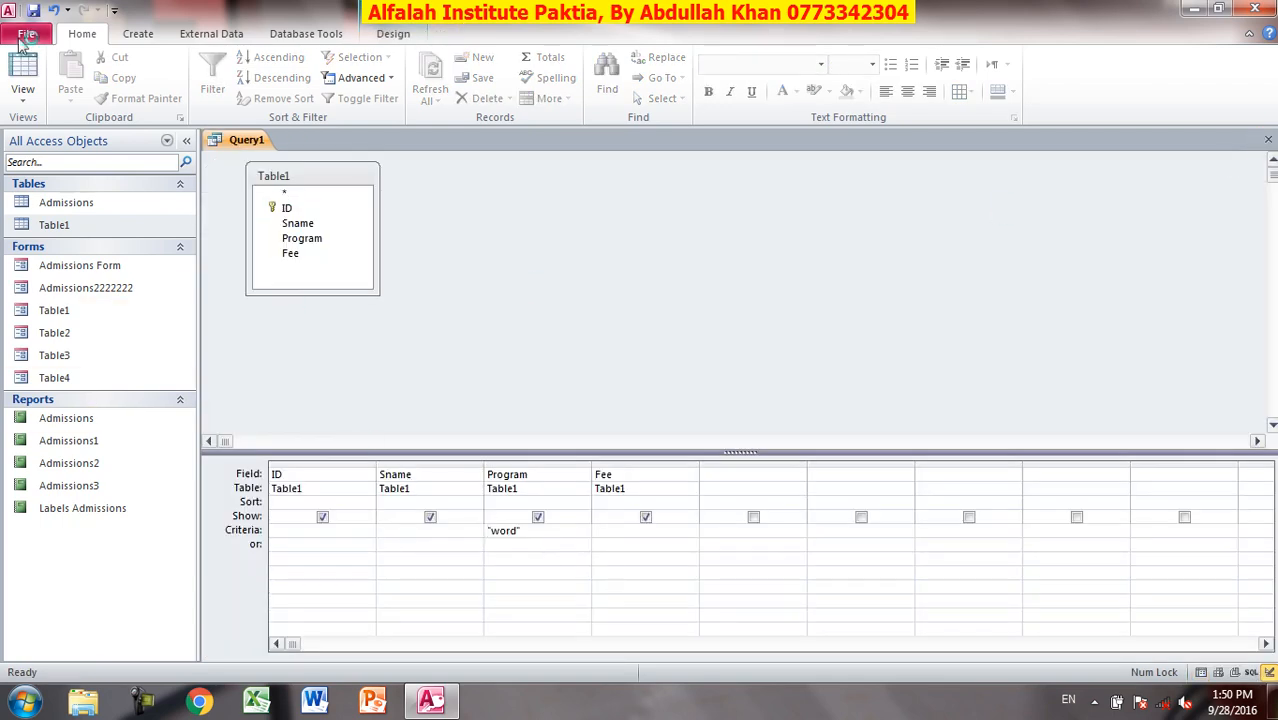
left_click(392, 34)
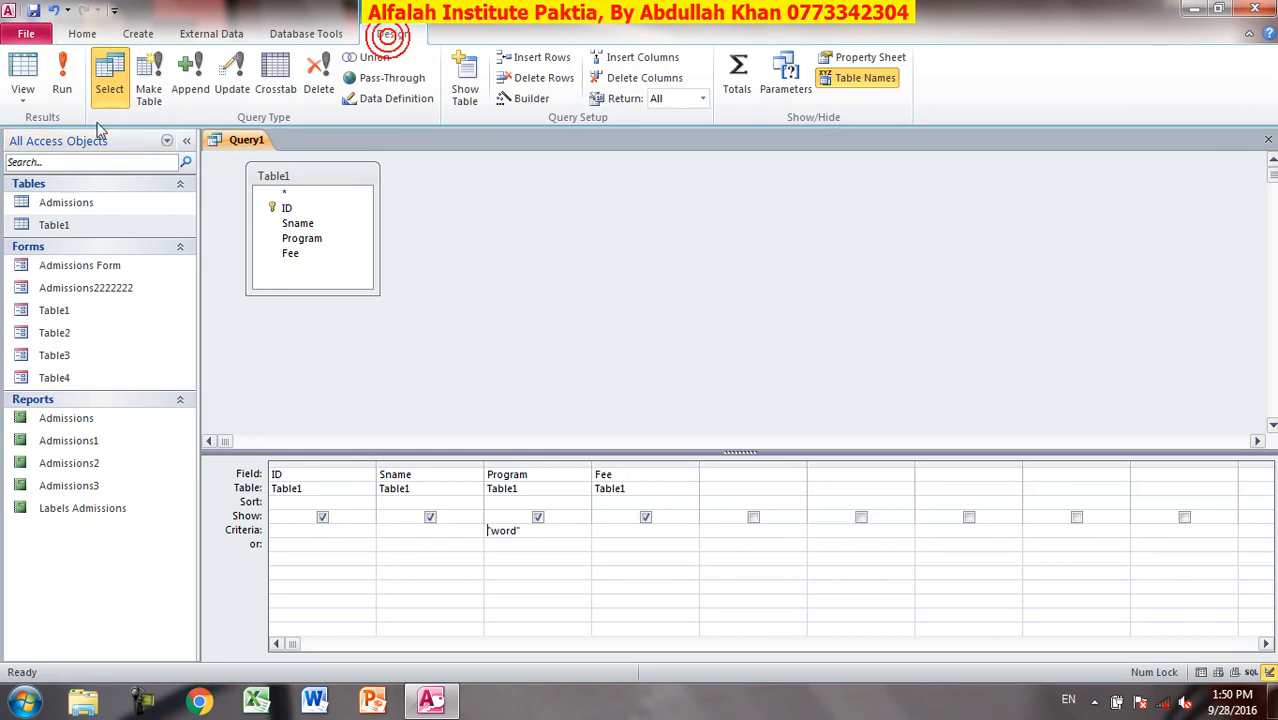
left_click(61, 72)
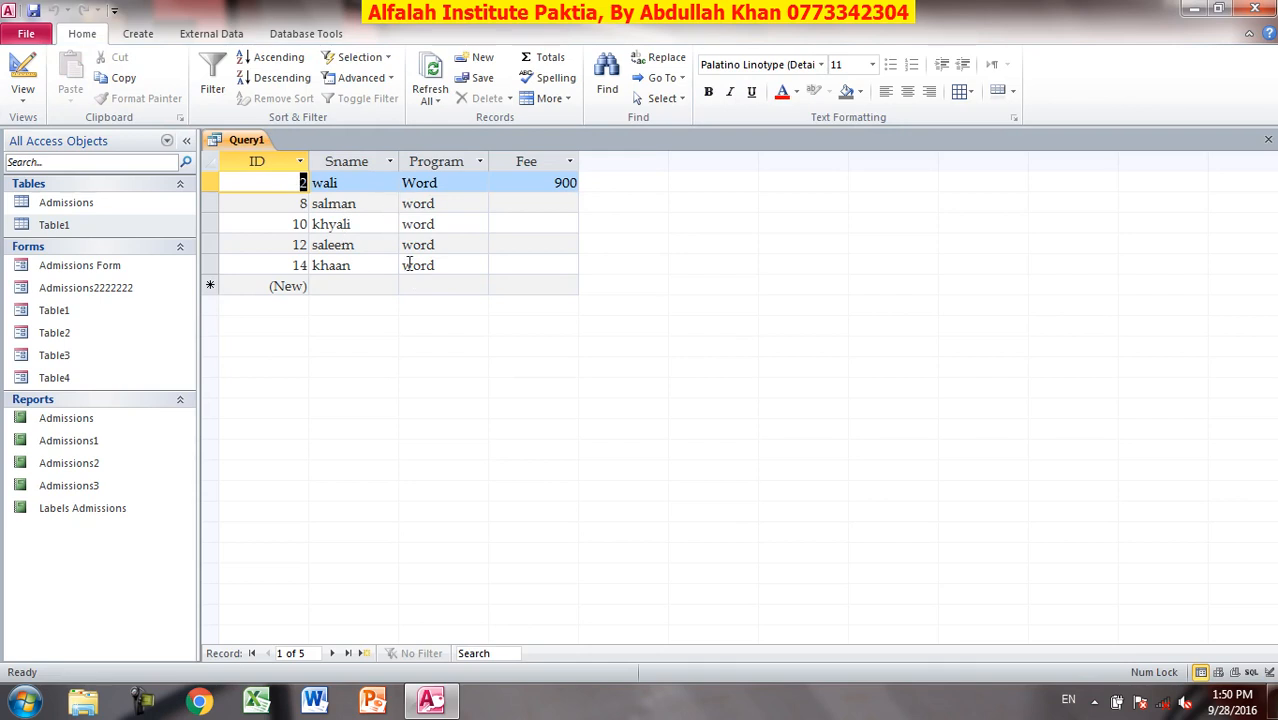
Return to the query design, add excel as an alternative Program criterion, and run the query.
left_click(22, 75)
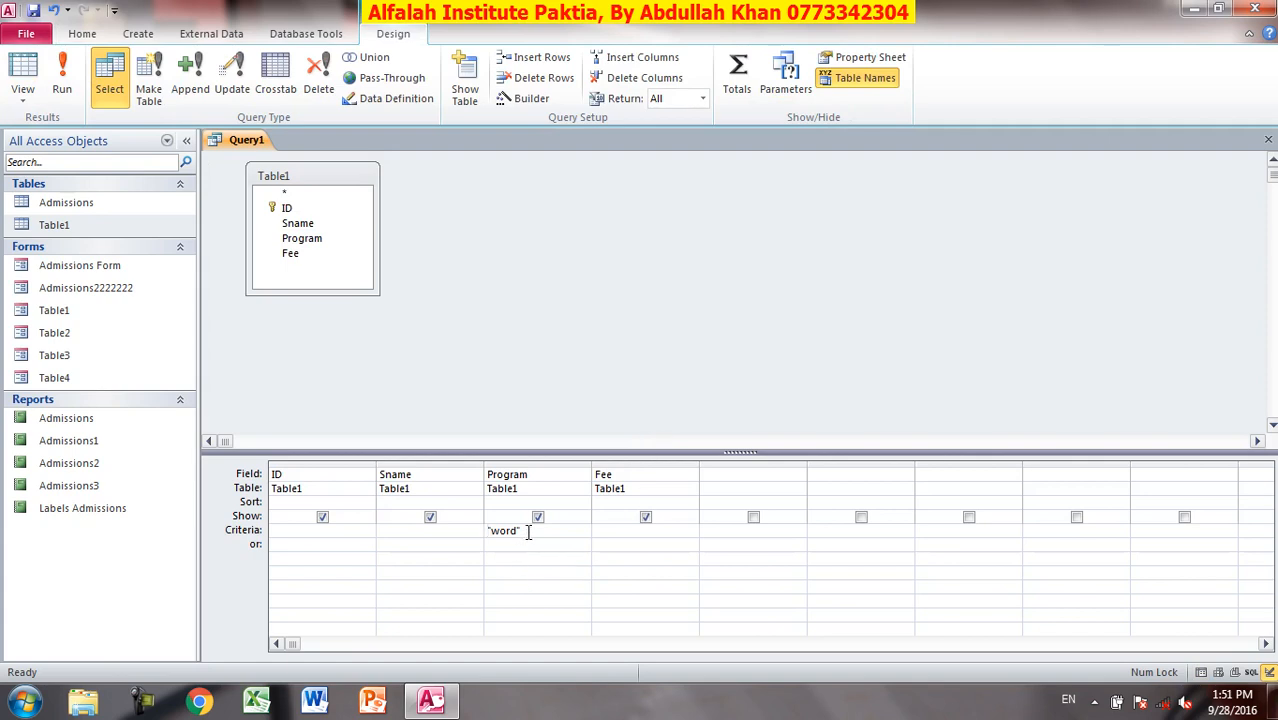
double_click(503, 530)
left_click(509, 552)
type("ec")
left_click(61, 80)
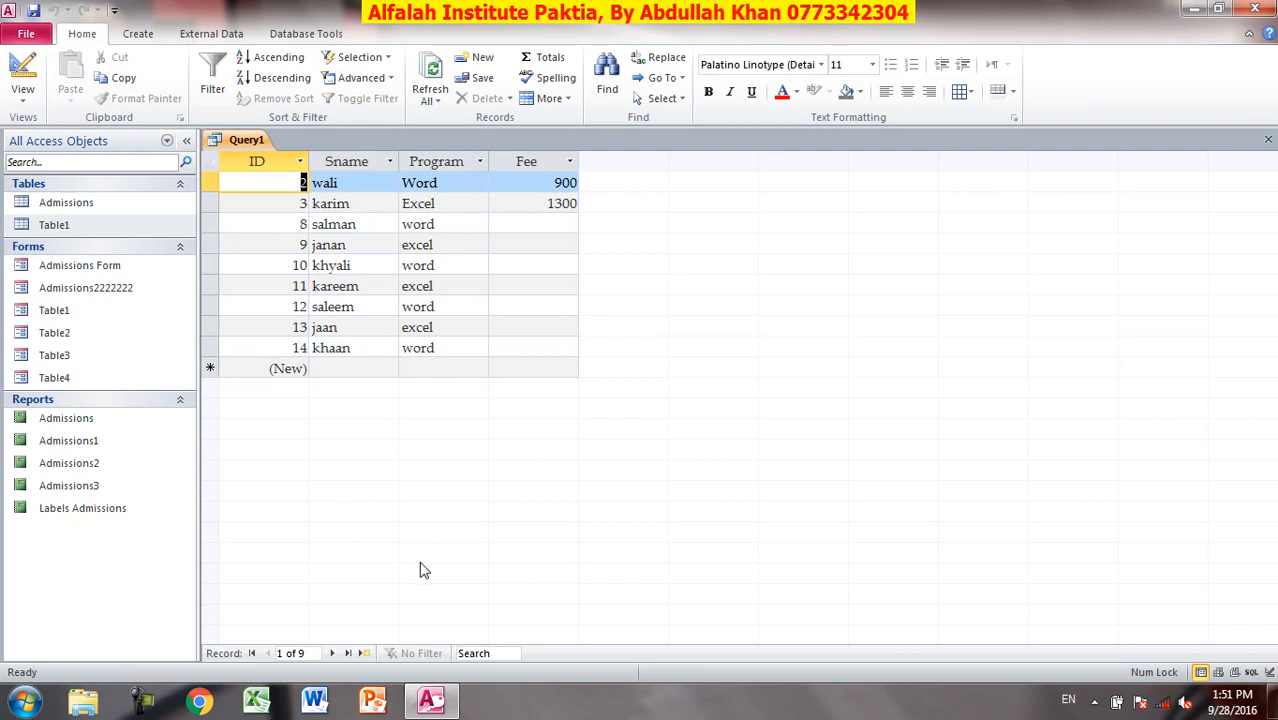
Clear both Program criteria in the query design, set the Fee criterion to 900, and run the query.
left_click(22, 72)
left_click_drag(534, 550, 479, 528)
key("Delete")
key("Delete")
left_click(630, 532)
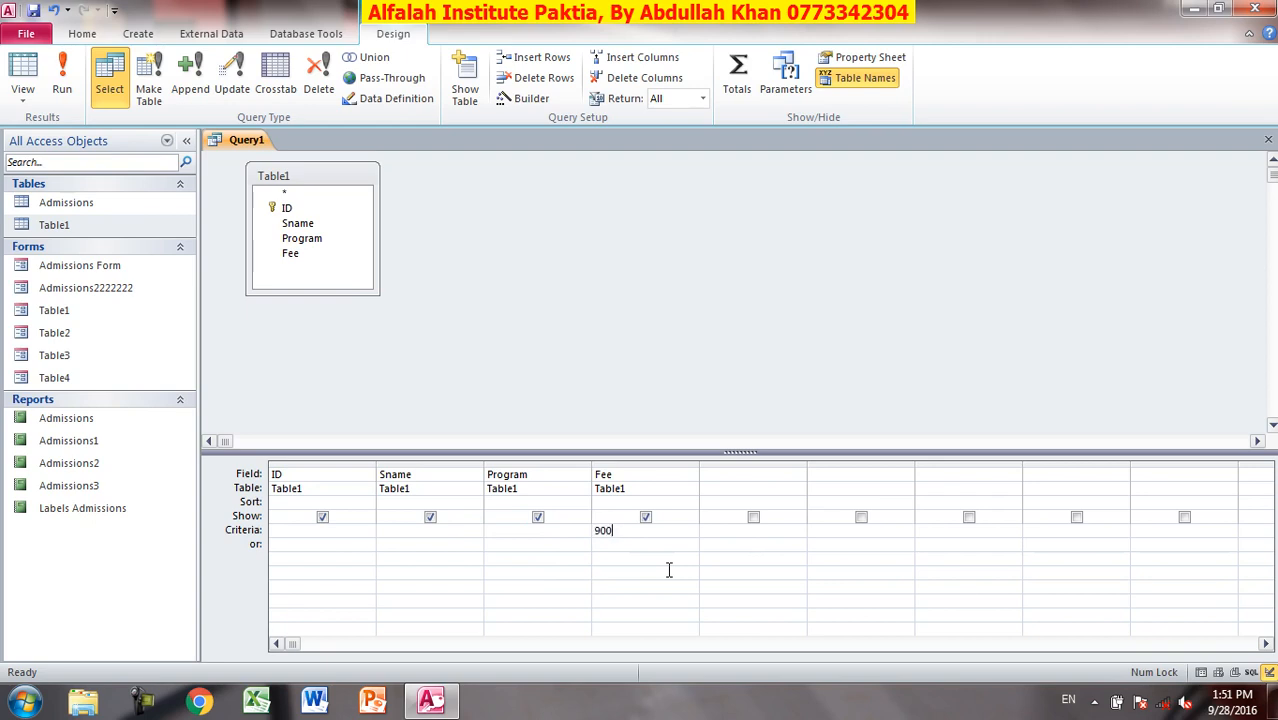
left_click(62, 80)
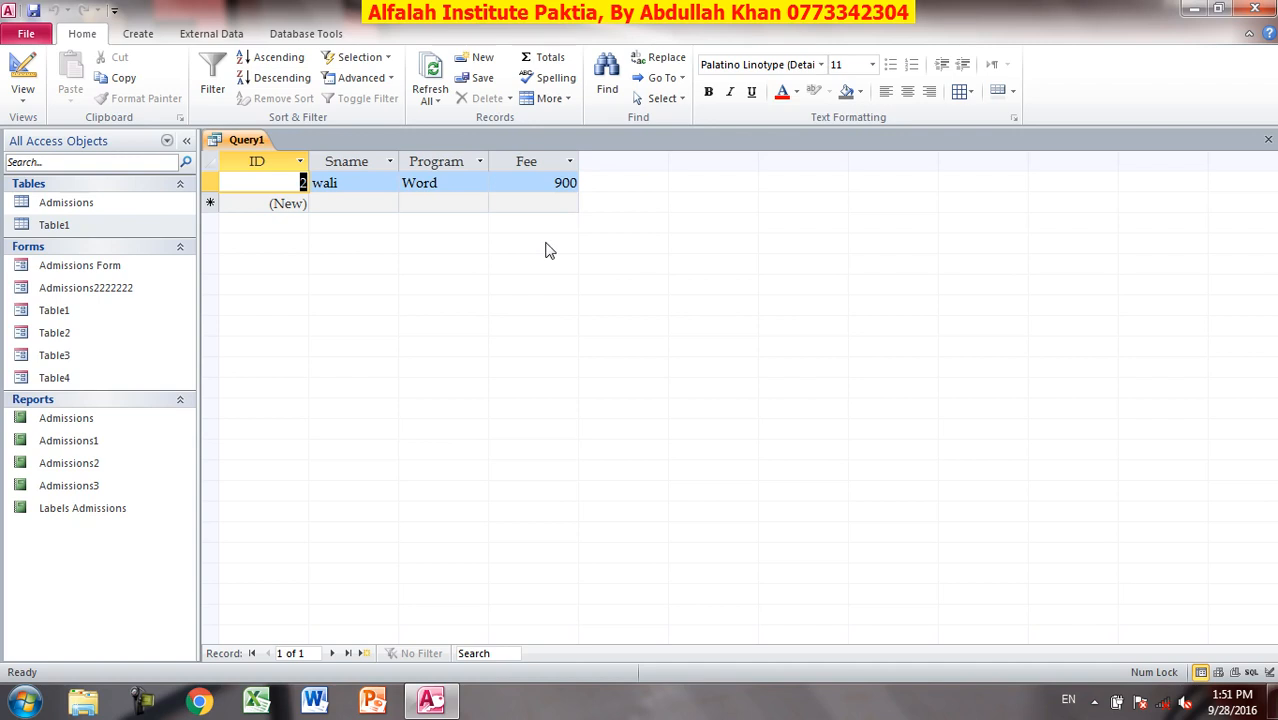
Replace the Fee criterion with >700 in the query design and run the query.
left_click(22, 72)
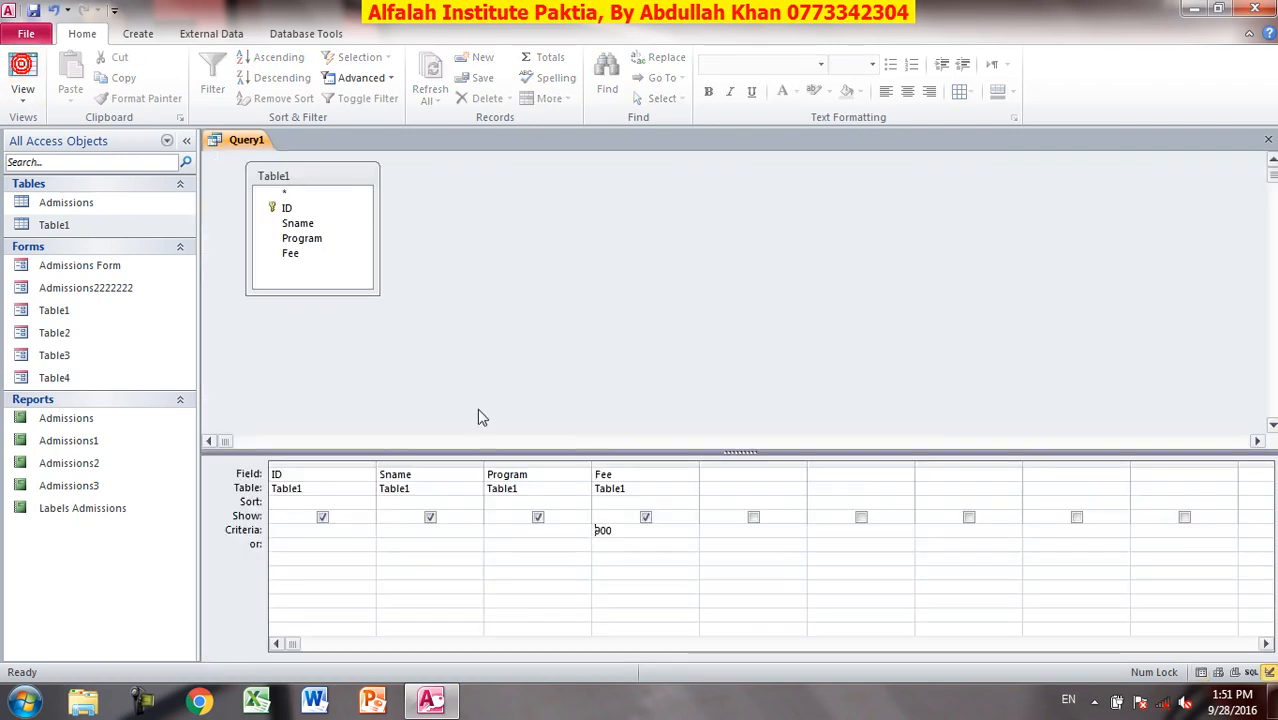
left_click_drag(620, 530, 594, 530)
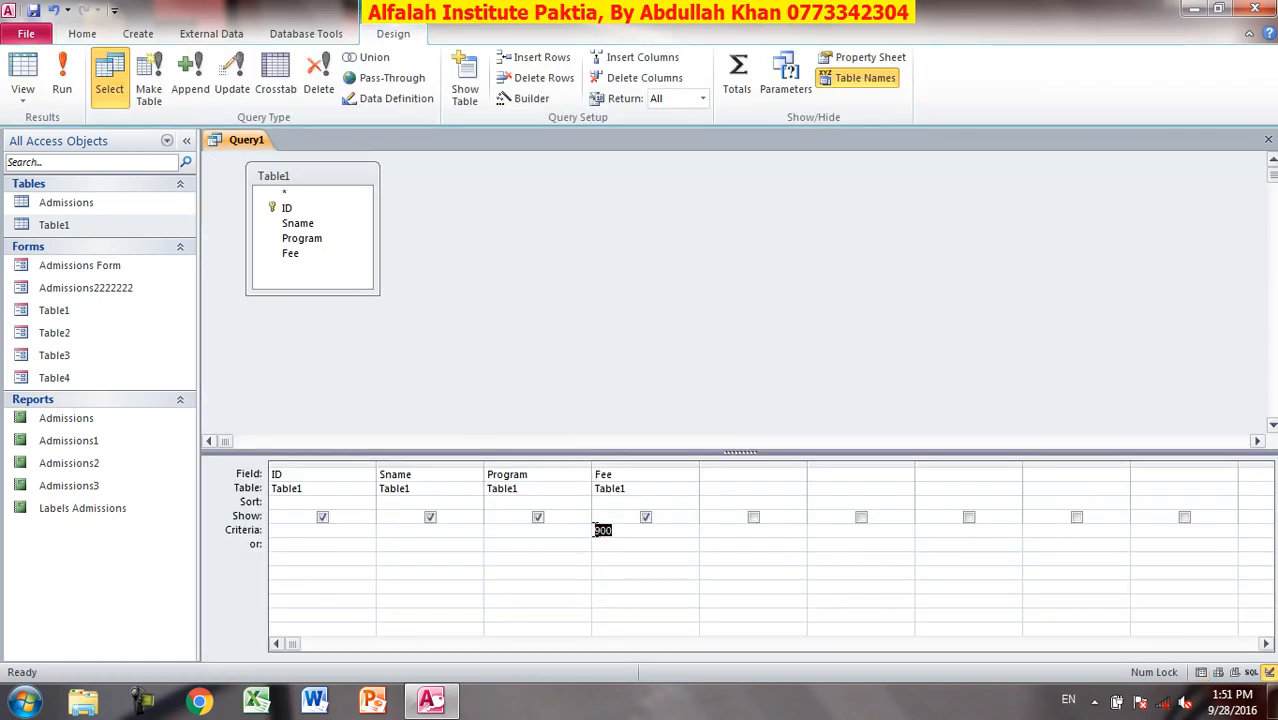
key("Delete")
left_click(62, 78)
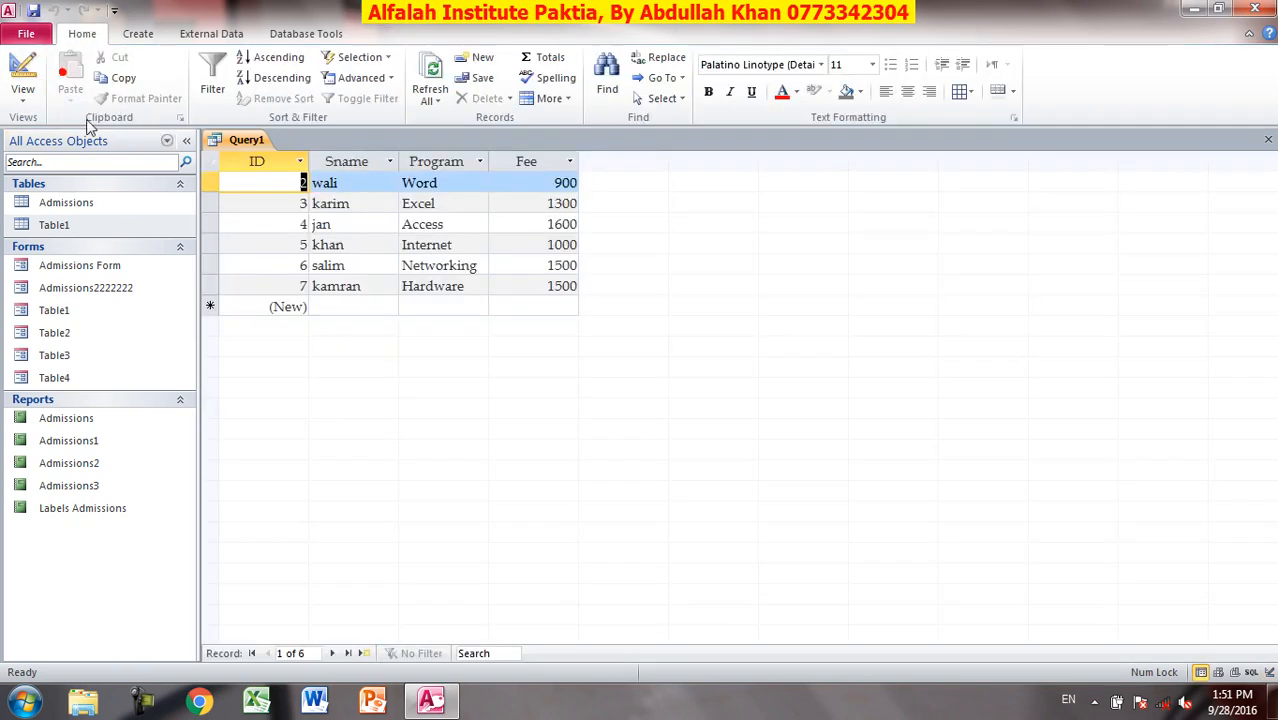
Change the Fee criterion to <700 in the query design and run the query.
left_click(21, 75)
left_click_drag(624, 528, 613, 530)
left_click(605, 530)
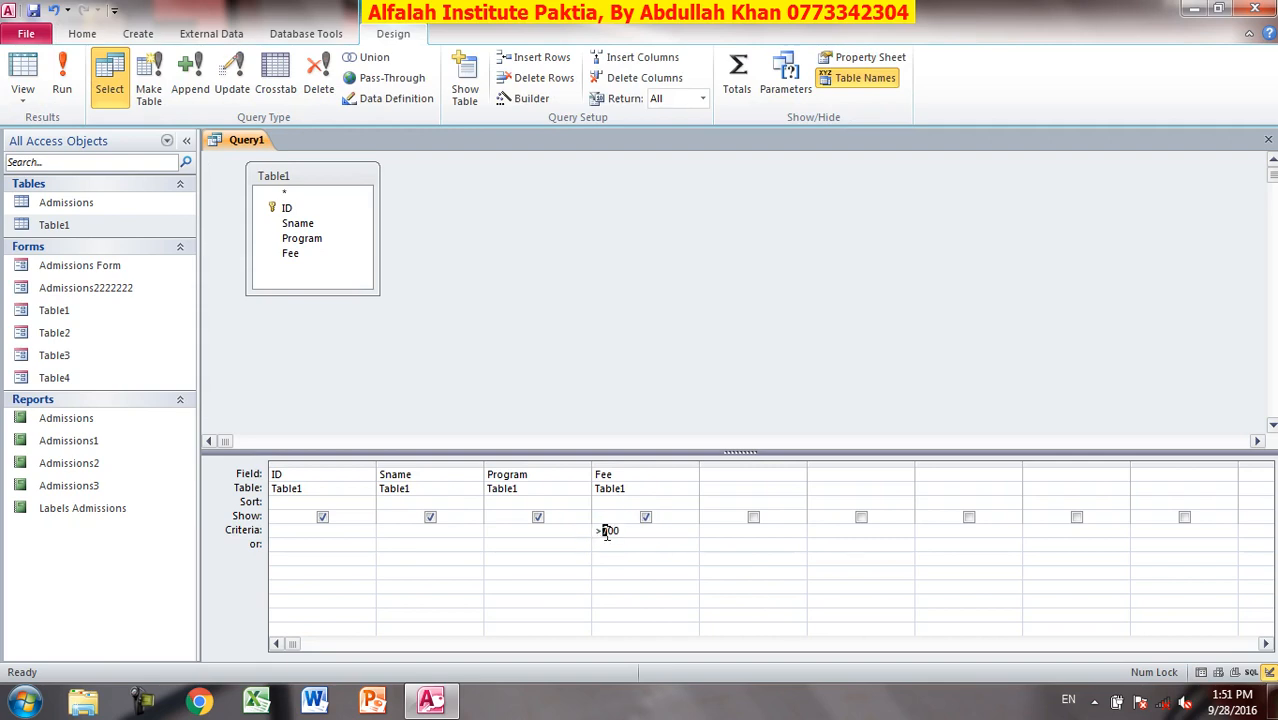
key("BackSpace")
type("<")
left_click(62, 80)
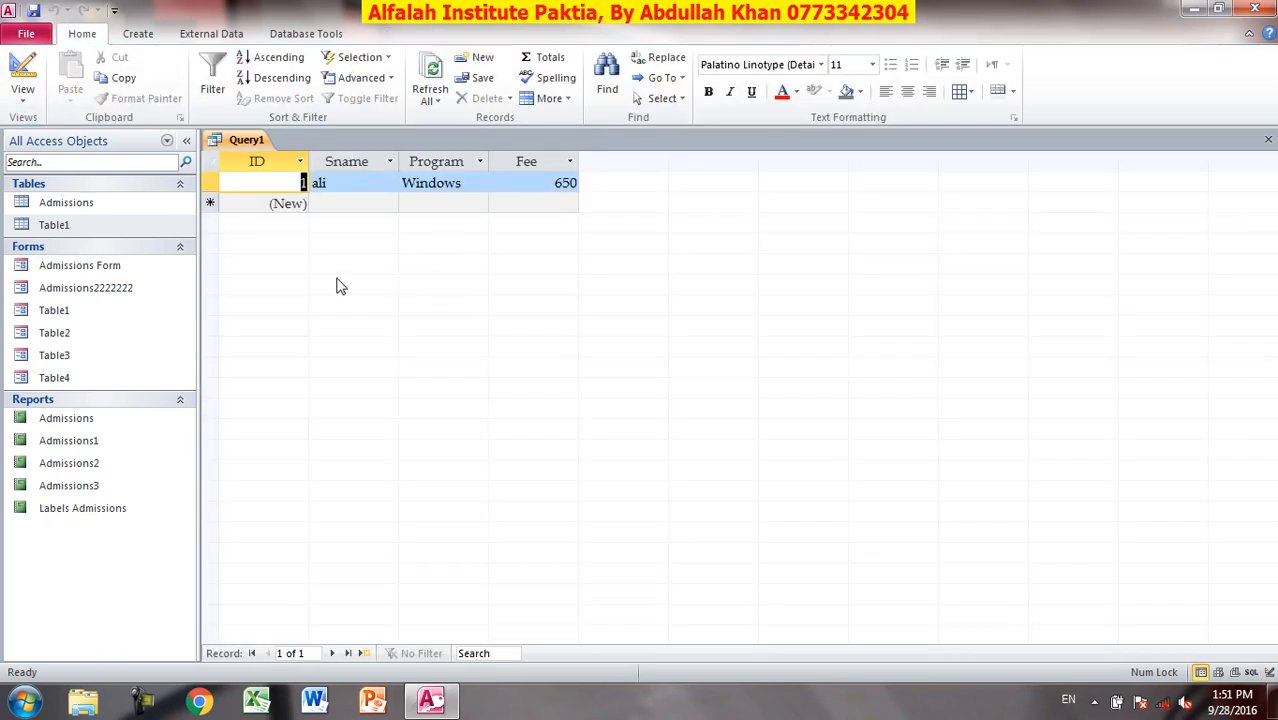
Replace the Fee criterion with Between 500 And 1000, run the query, and return to Design view.
left_click(22, 70)
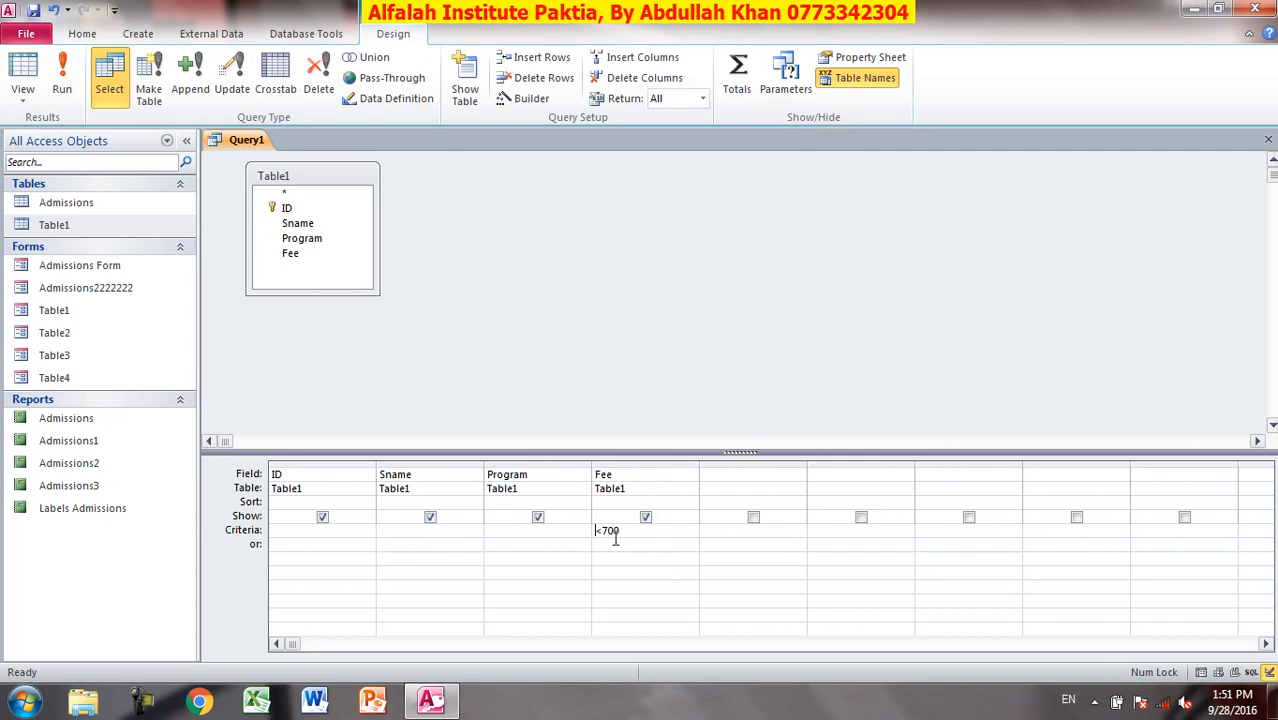
left_click_drag(630, 533, 592, 530)
type("be")
type("tween 500 and 1000")
left_click(62, 75)
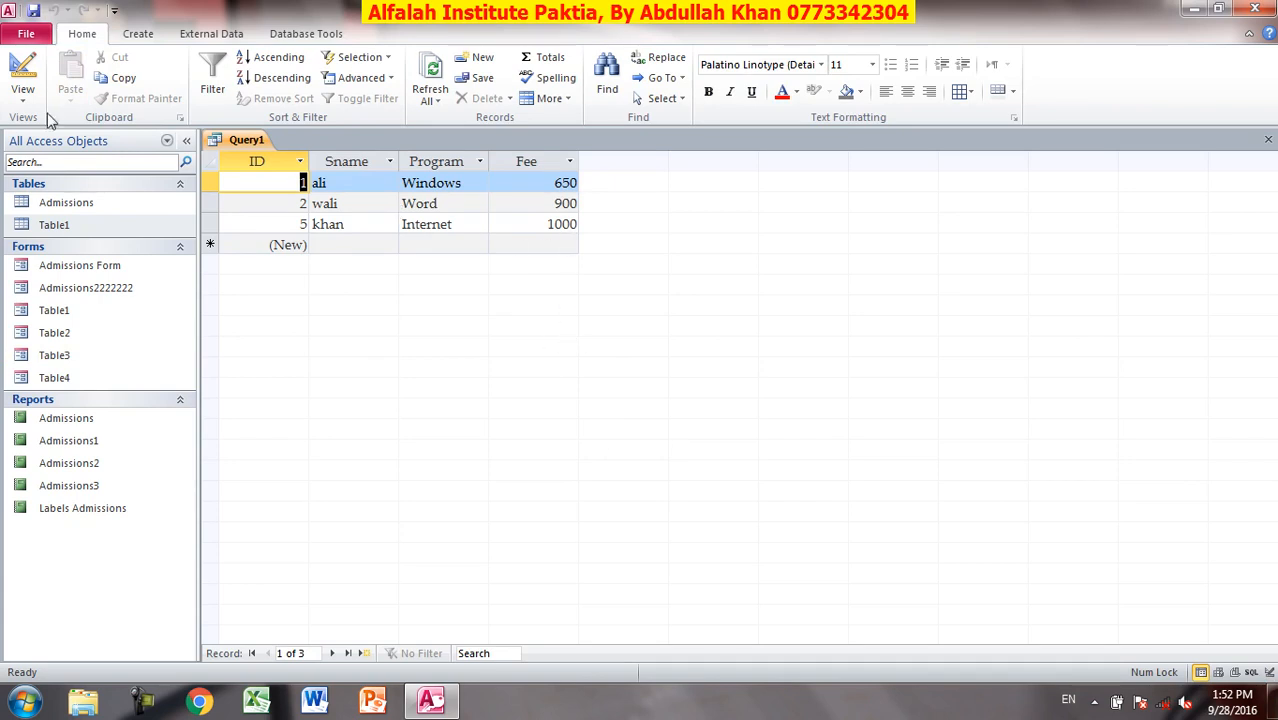
left_click(24, 70)
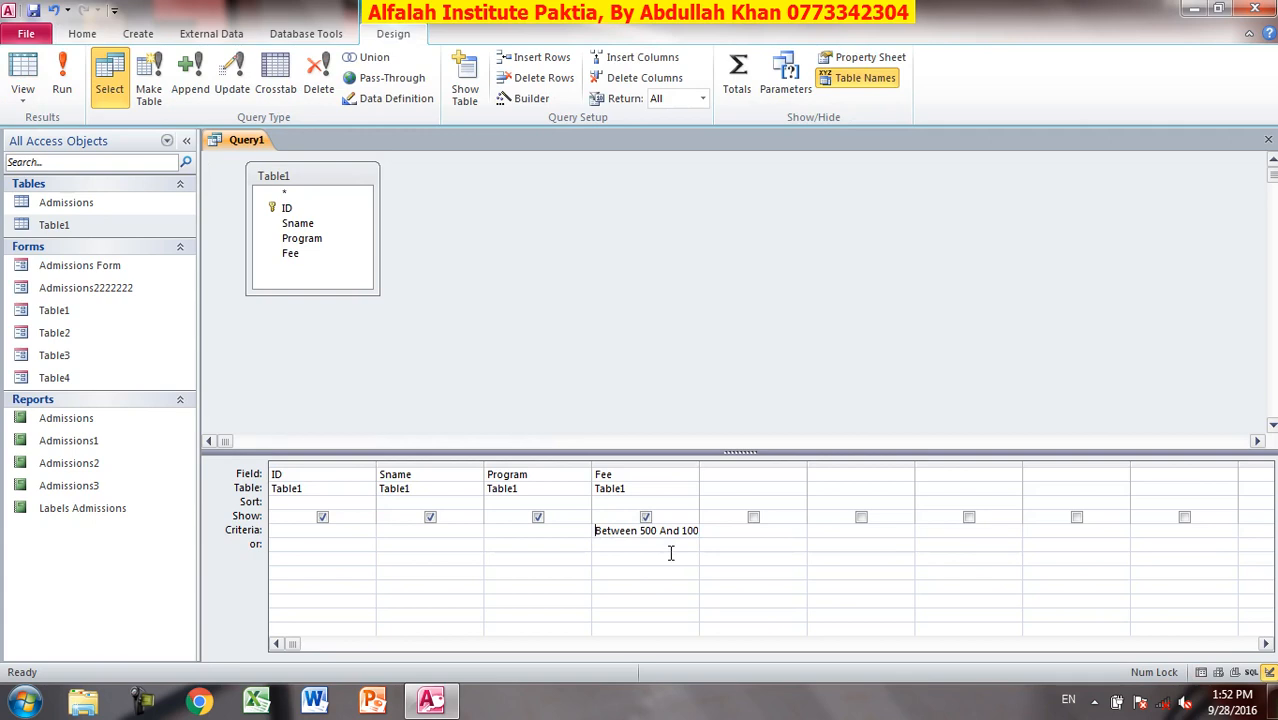
Save the query as "between 500 & 1000", and open the saved query once to check its records.
left_click(1268, 140)
left_click(588, 396)
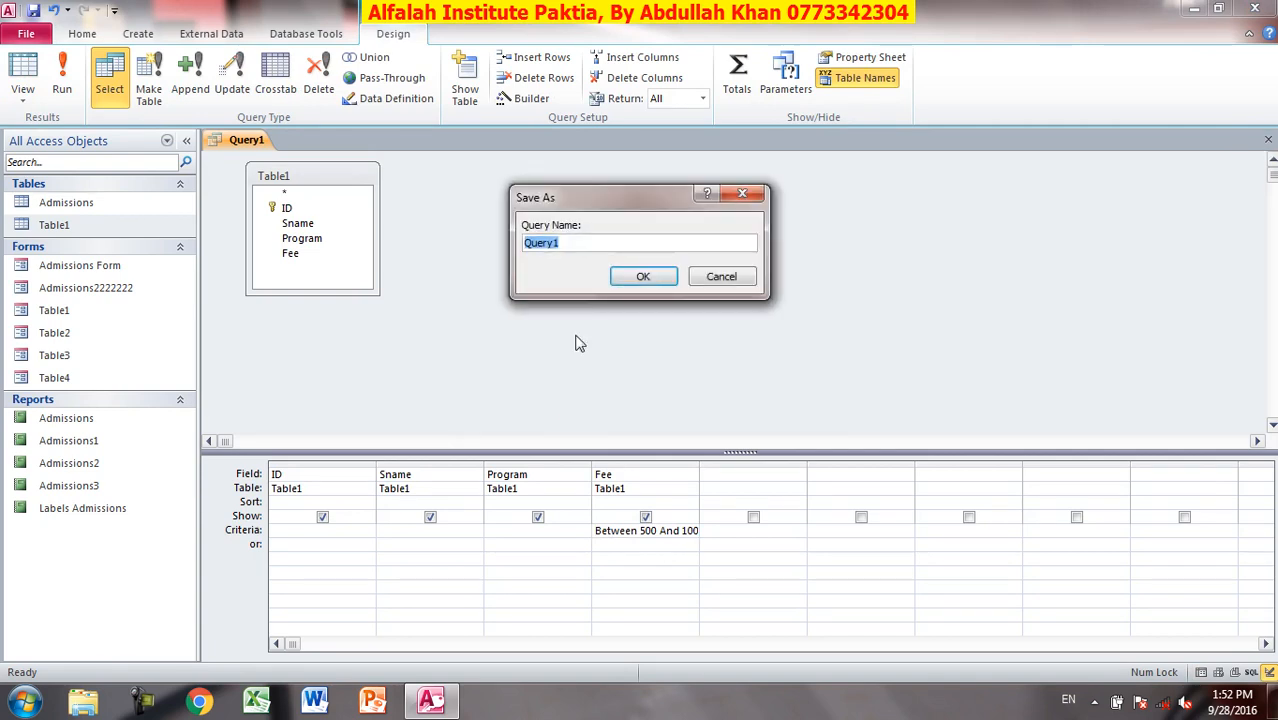
type("between 500 & 1000")
key("Return")
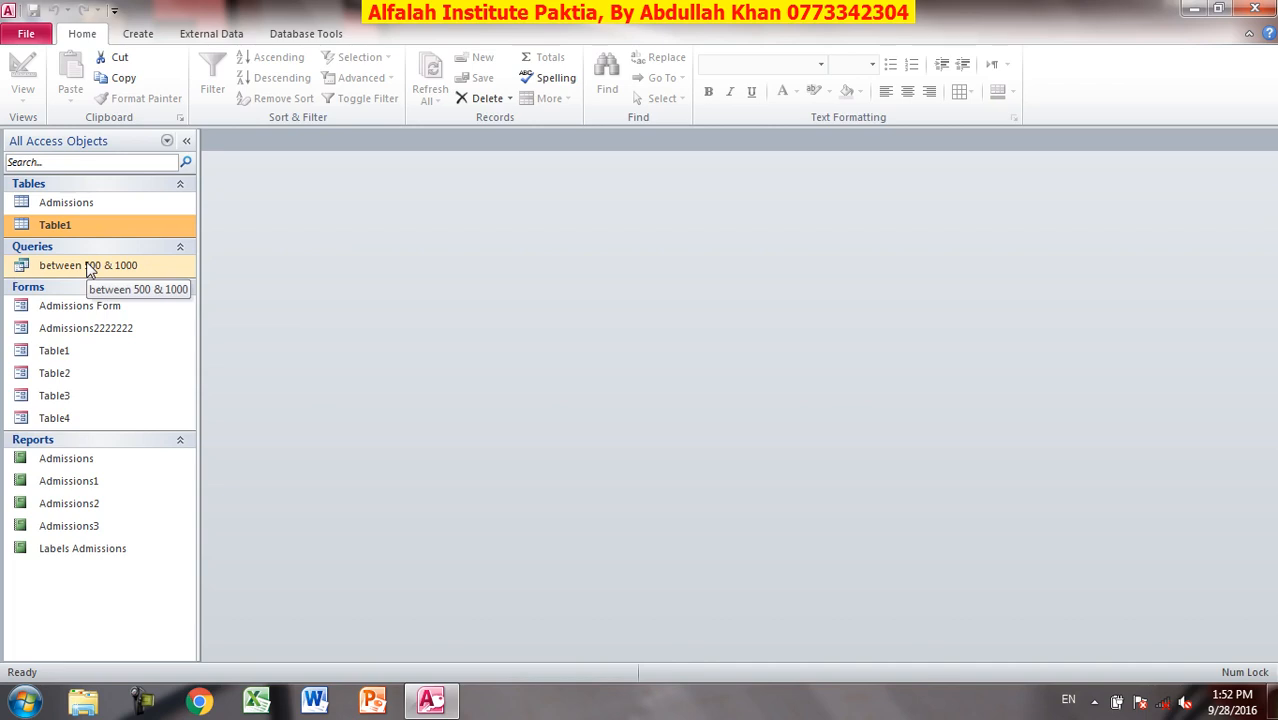
double_click(88, 268)
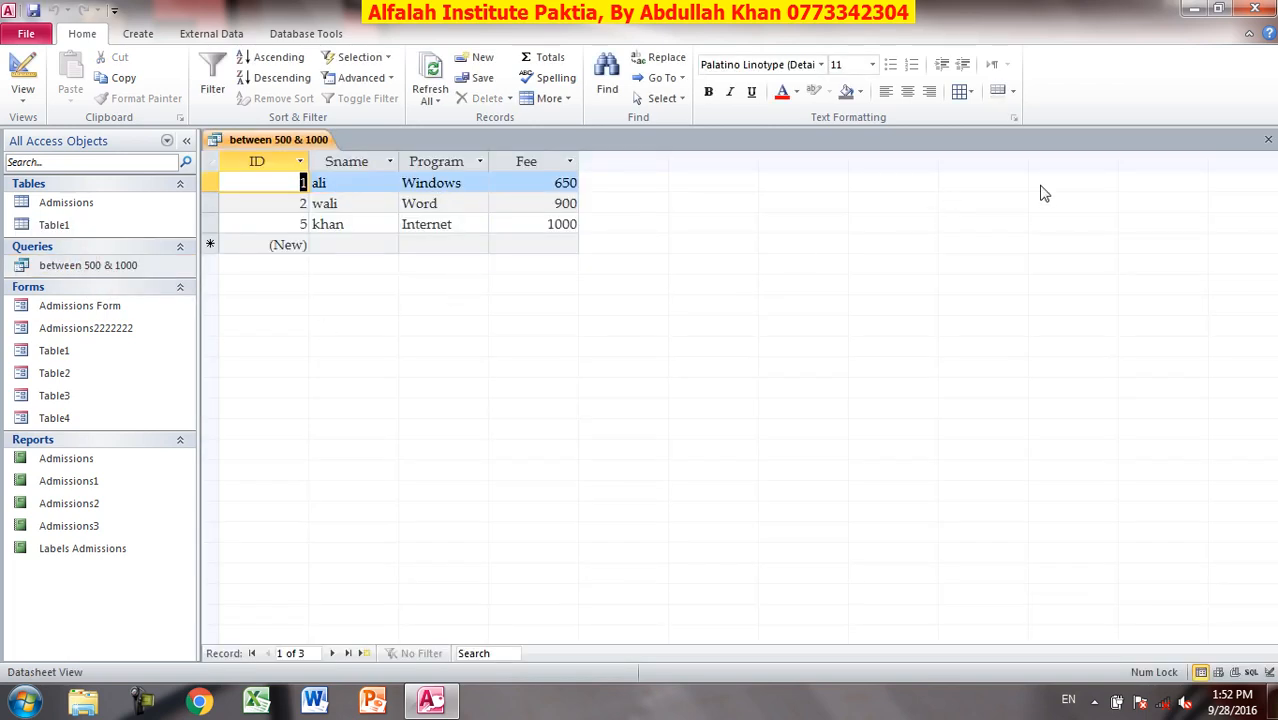
left_click(1267, 141)
Open Table1 and enter the fees 900, 1300 and 900 for the records with IDs 8 to 10.
double_click(23, 223)
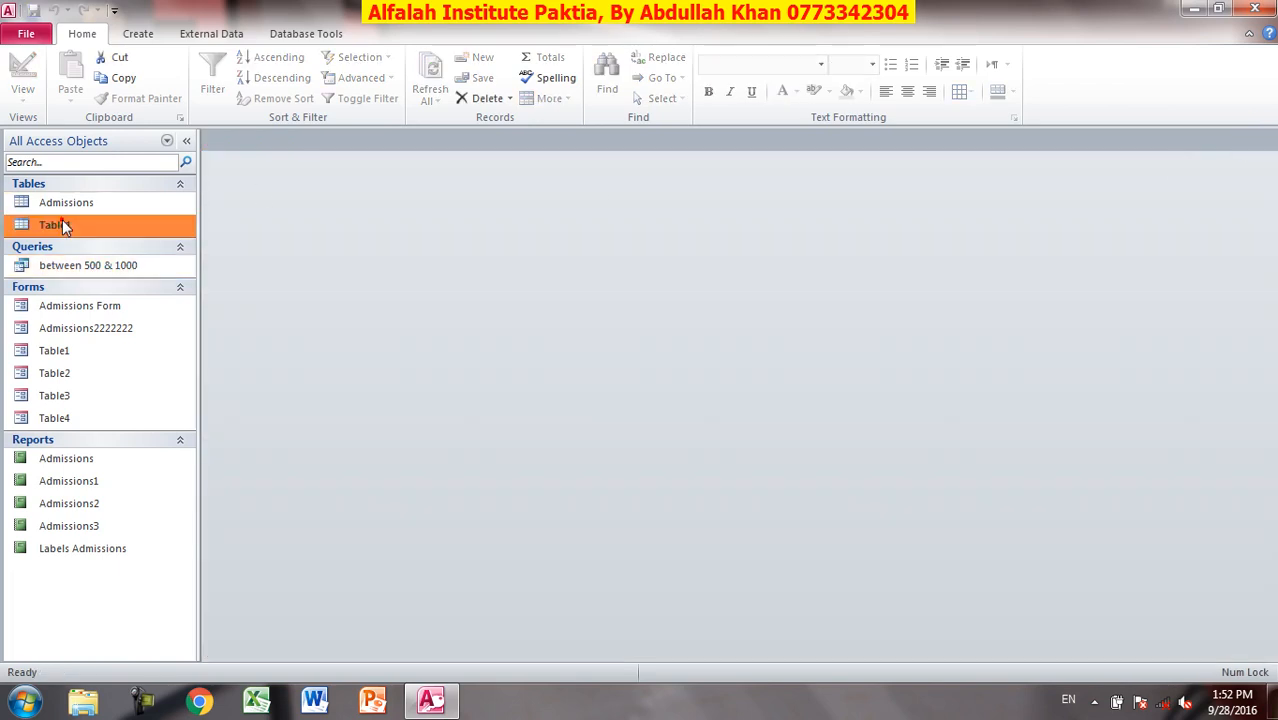
left_click(535, 314)
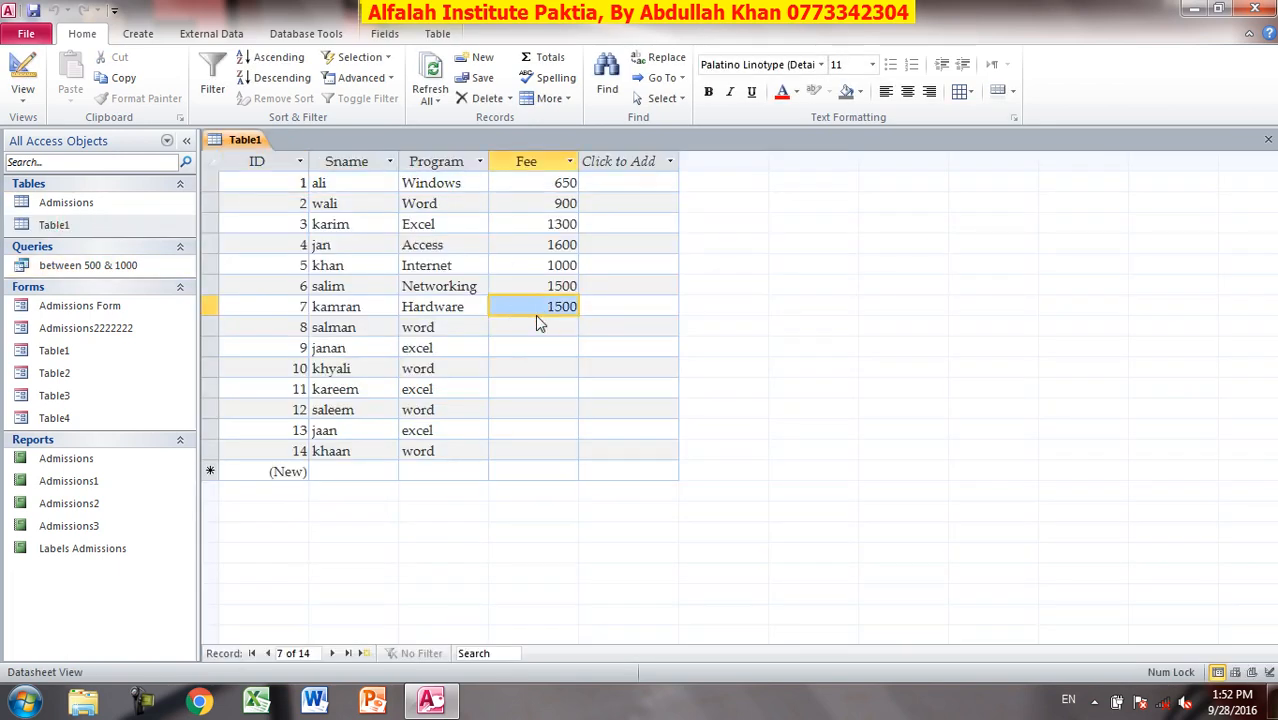
left_click(545, 322)
type("900")
key("Down")
type("1300")
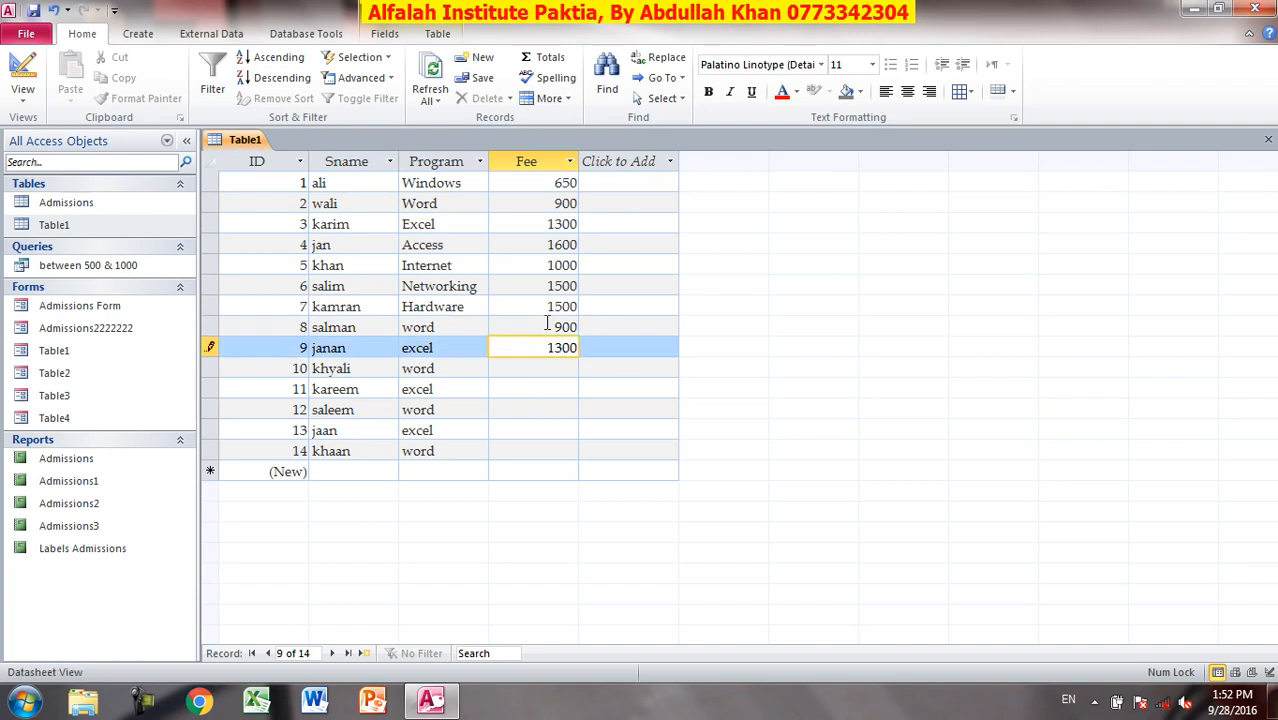
key("Down")
type("900")
key("Down")
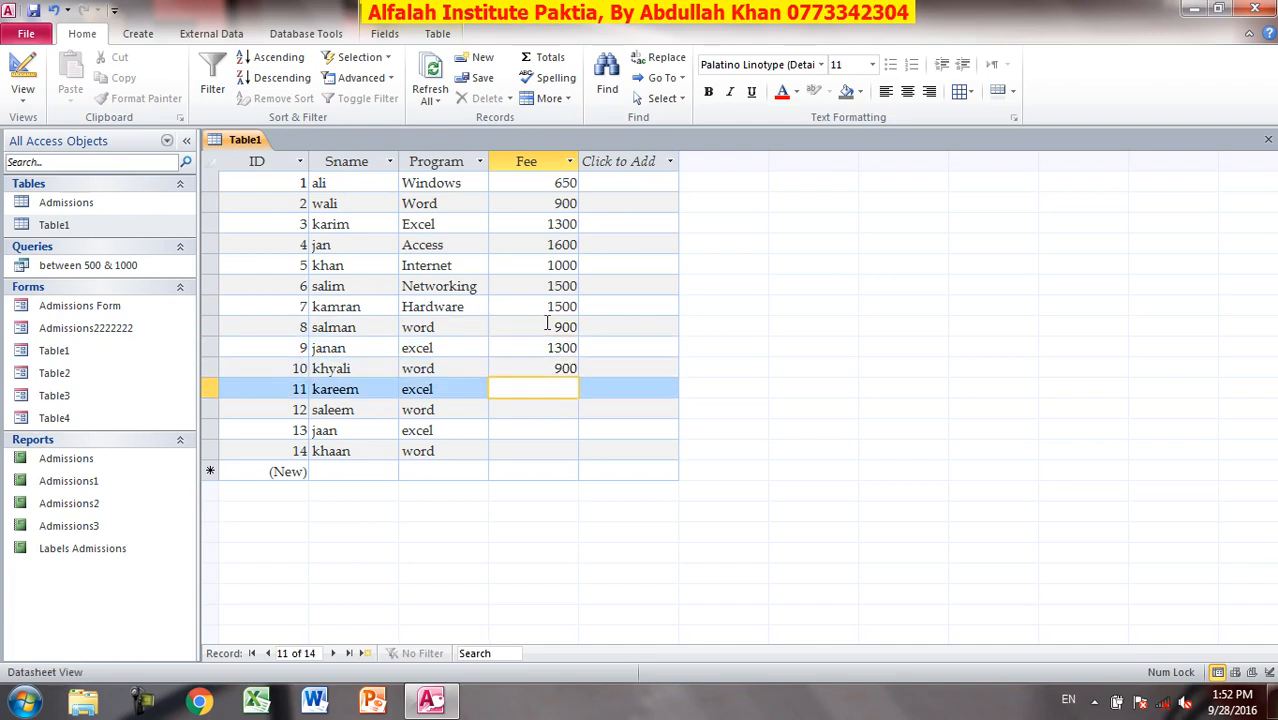
Enter the fees 1300, 900, 1300 and 900 for the Table1 records with IDs 11 to 14.
type("900")
key("BackSpace")
key("BackSpace")
type("1300")
key("Down")
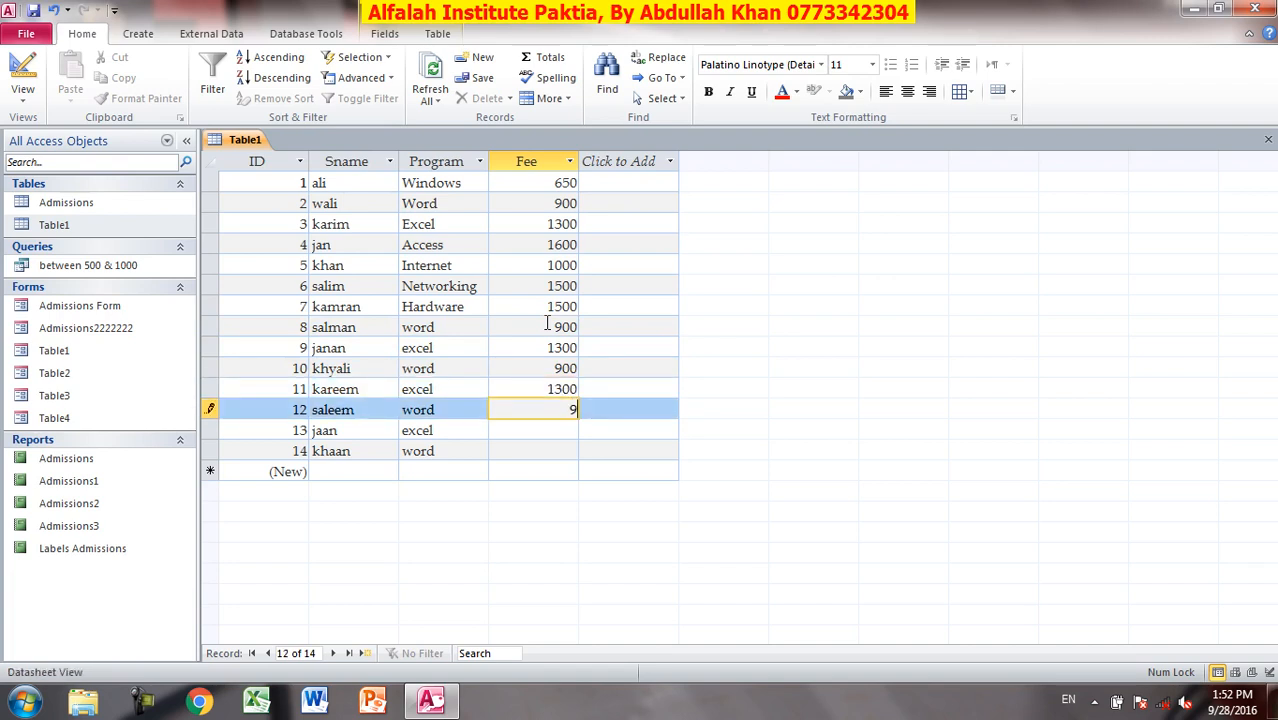
key("Down")
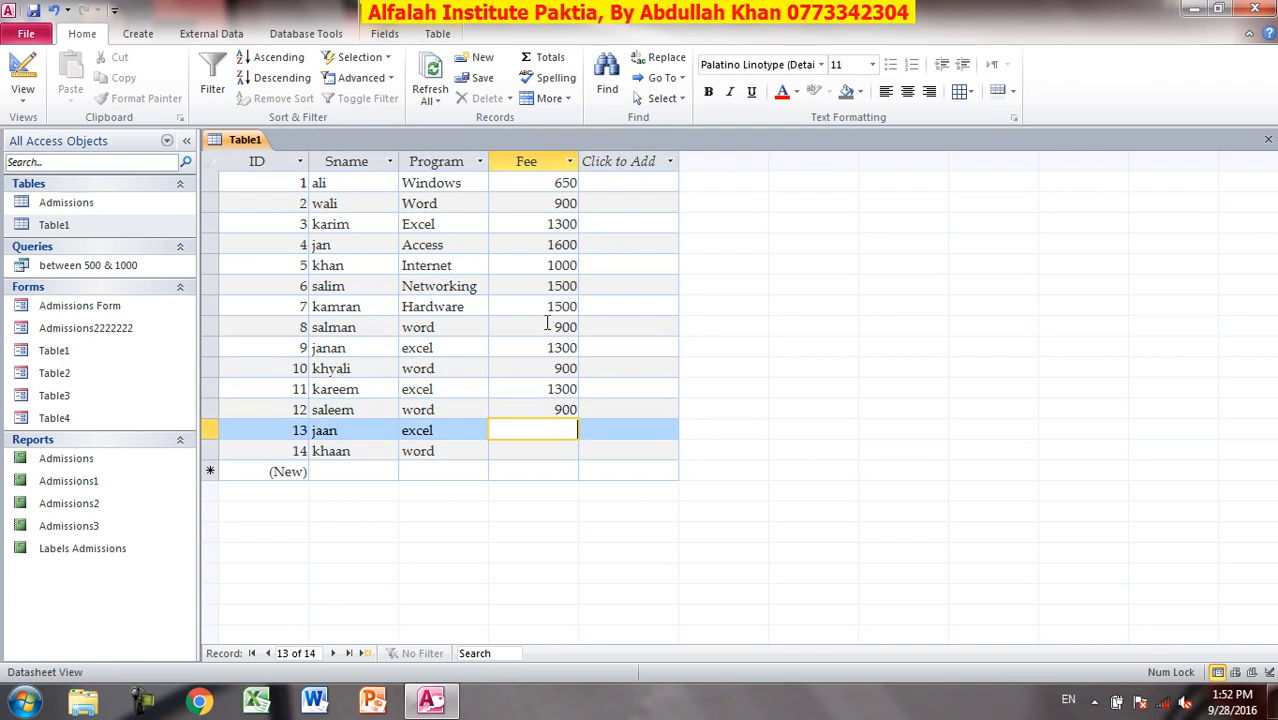
type("1300")
key("Down")
type("900")
key("Down")
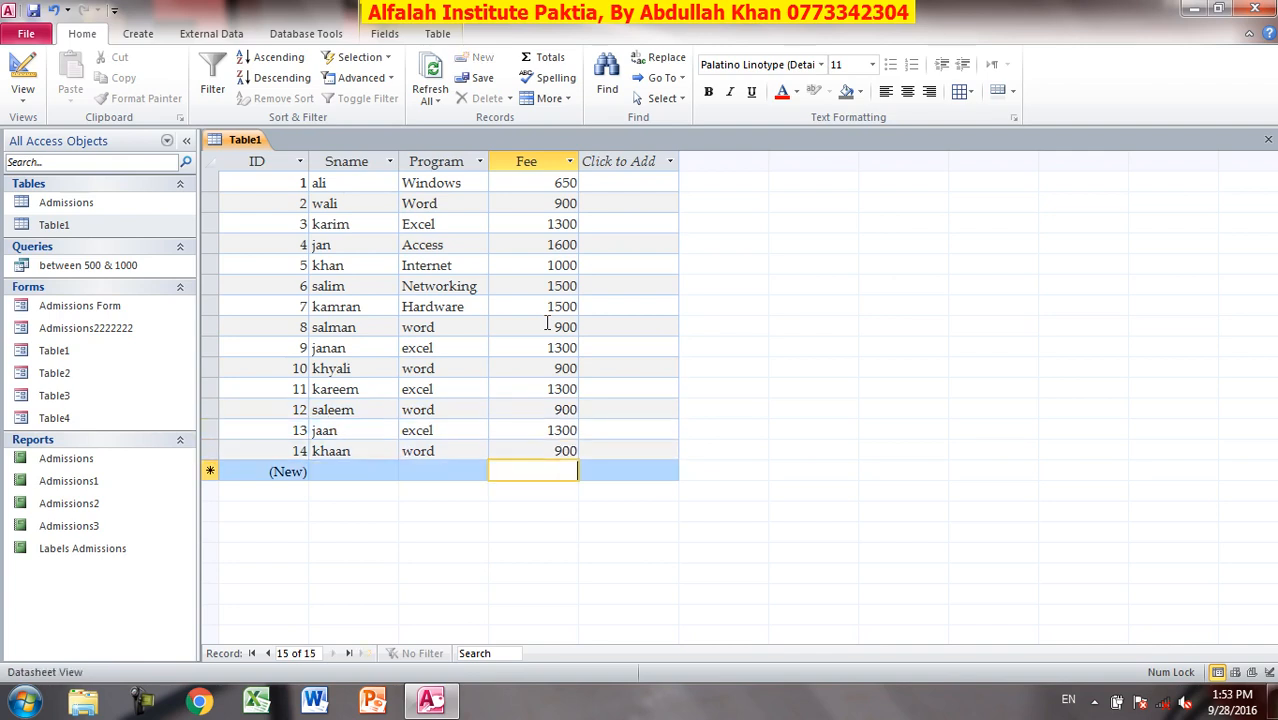
Close Table1 and review the records returned by the saved query "between 500 & 1000".
left_click(1268, 140)
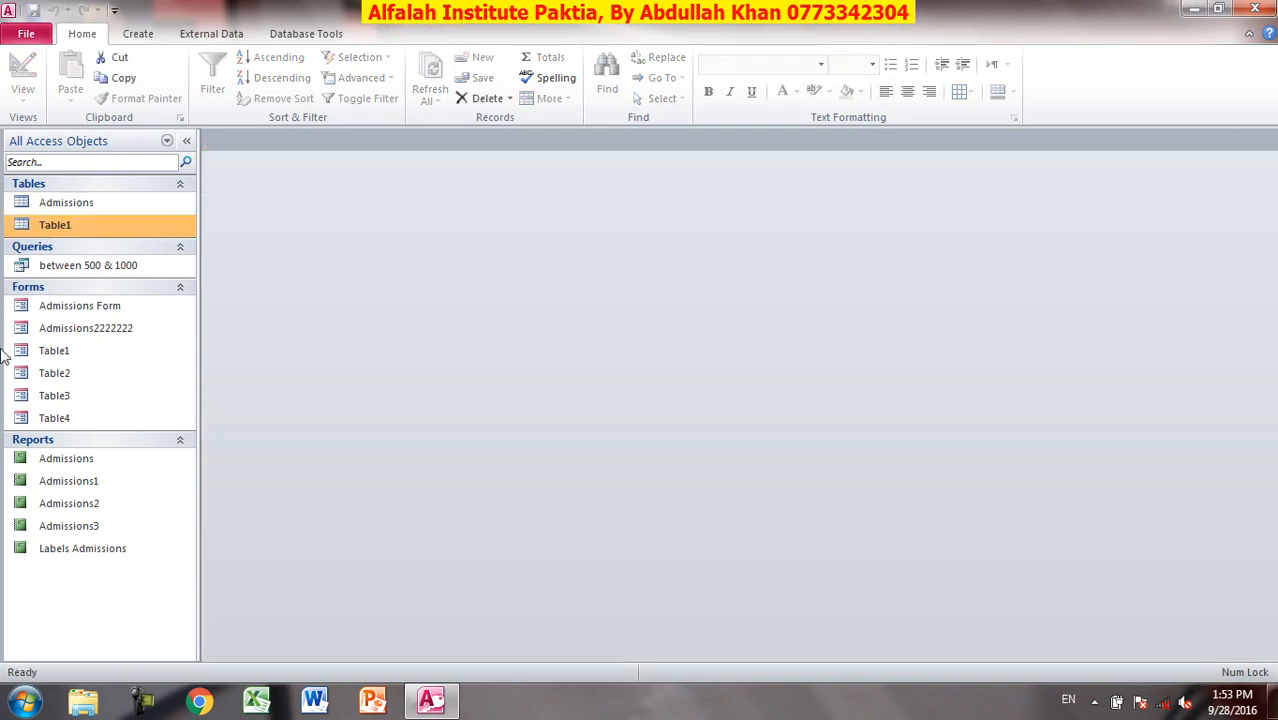
double_click(99, 264)
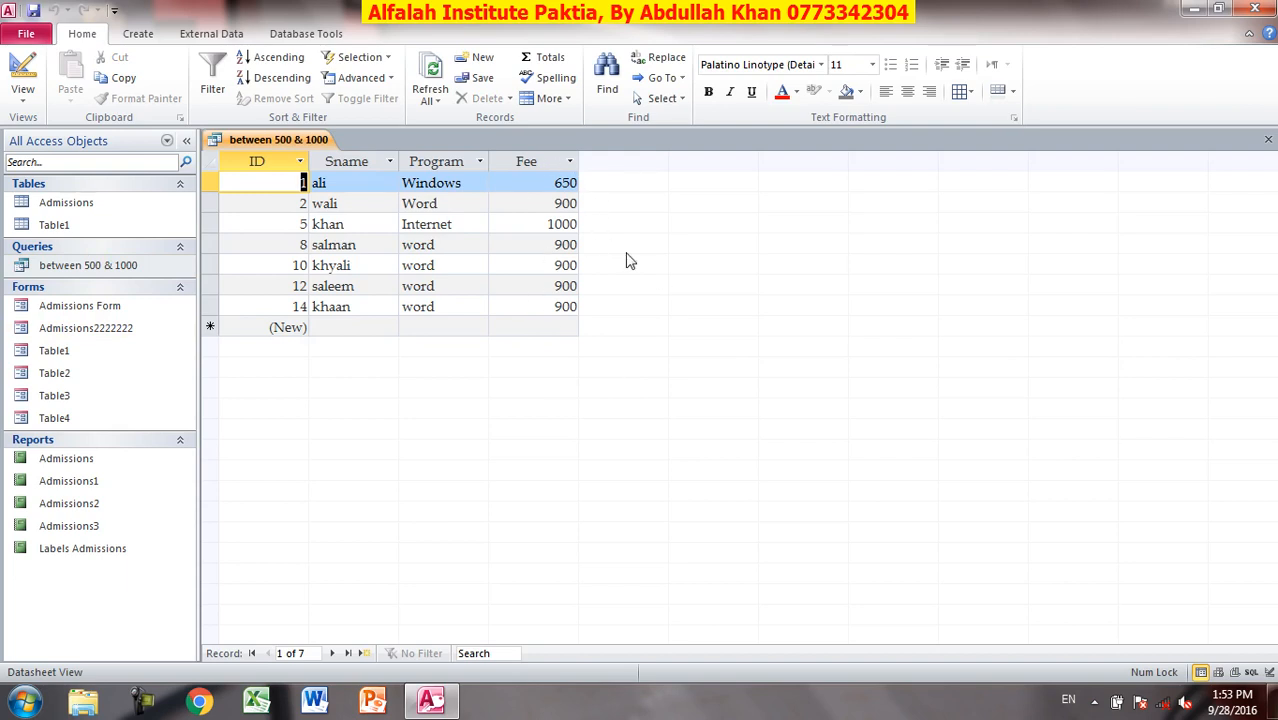
left_click(1268, 139)
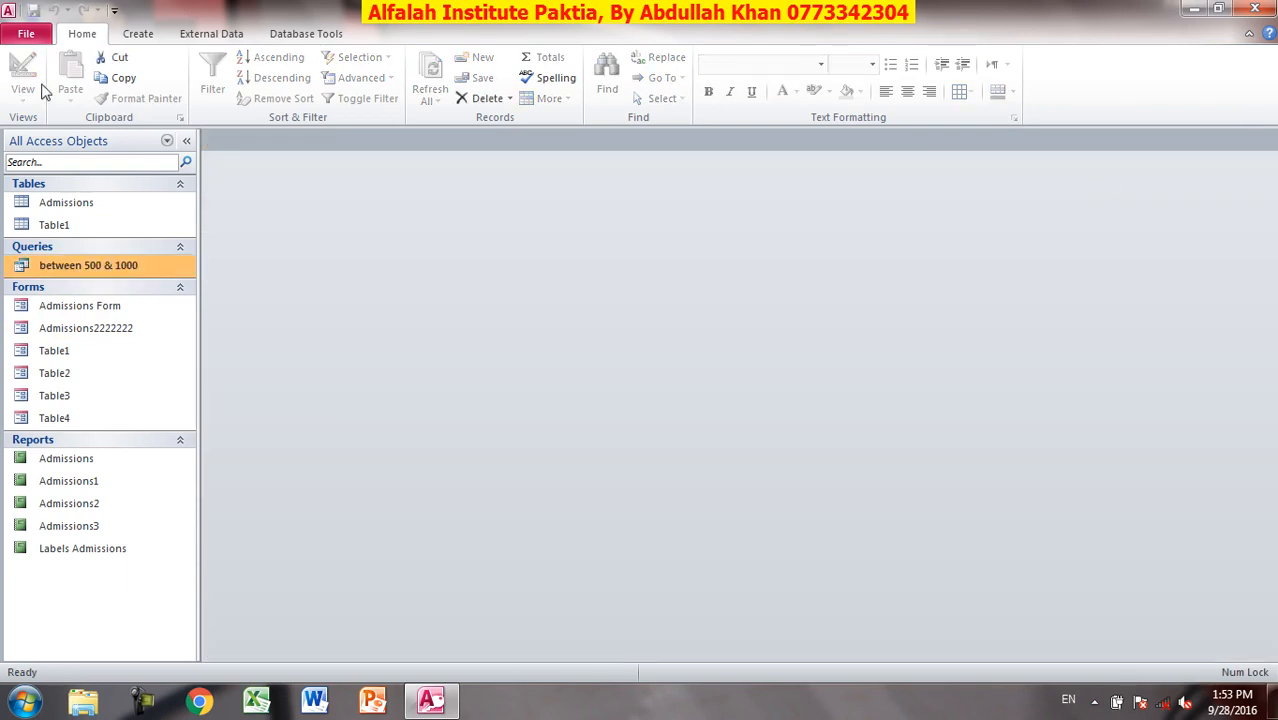
Create a new query in Design view based on Table1 and add the fields ID, Sname, Program and Fee.
left_click(132, 36)
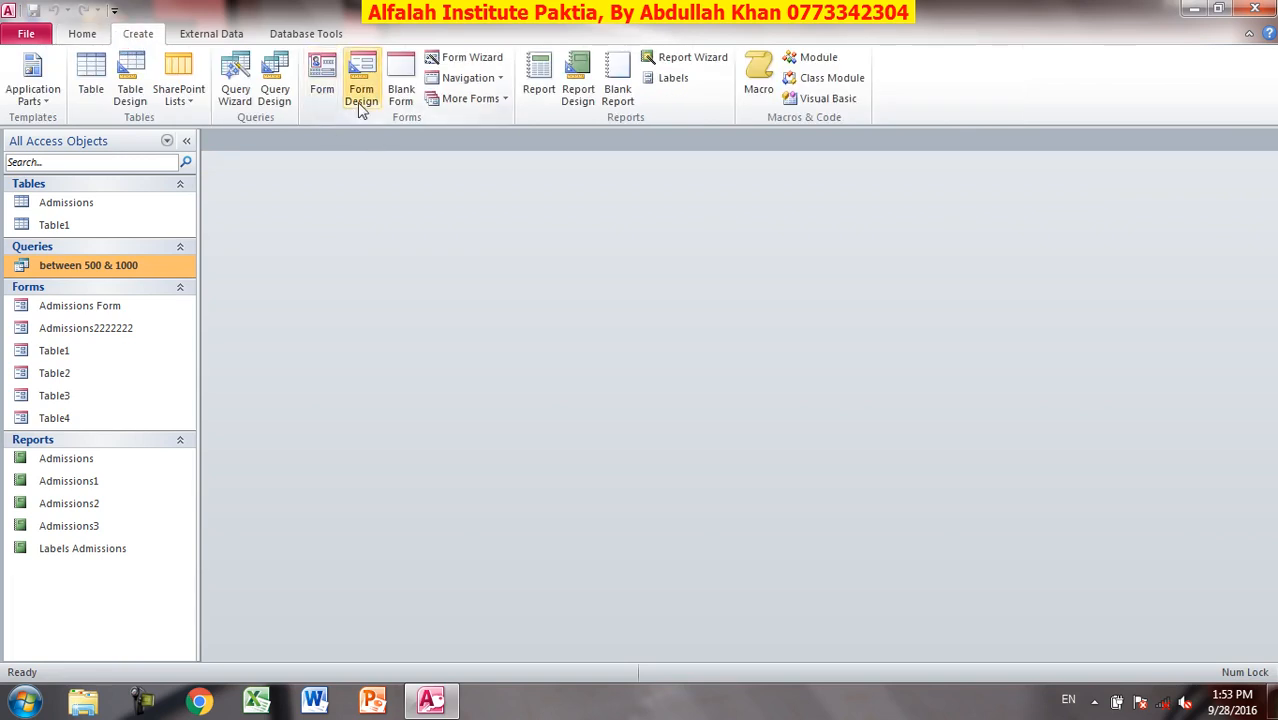
left_click(275, 85)
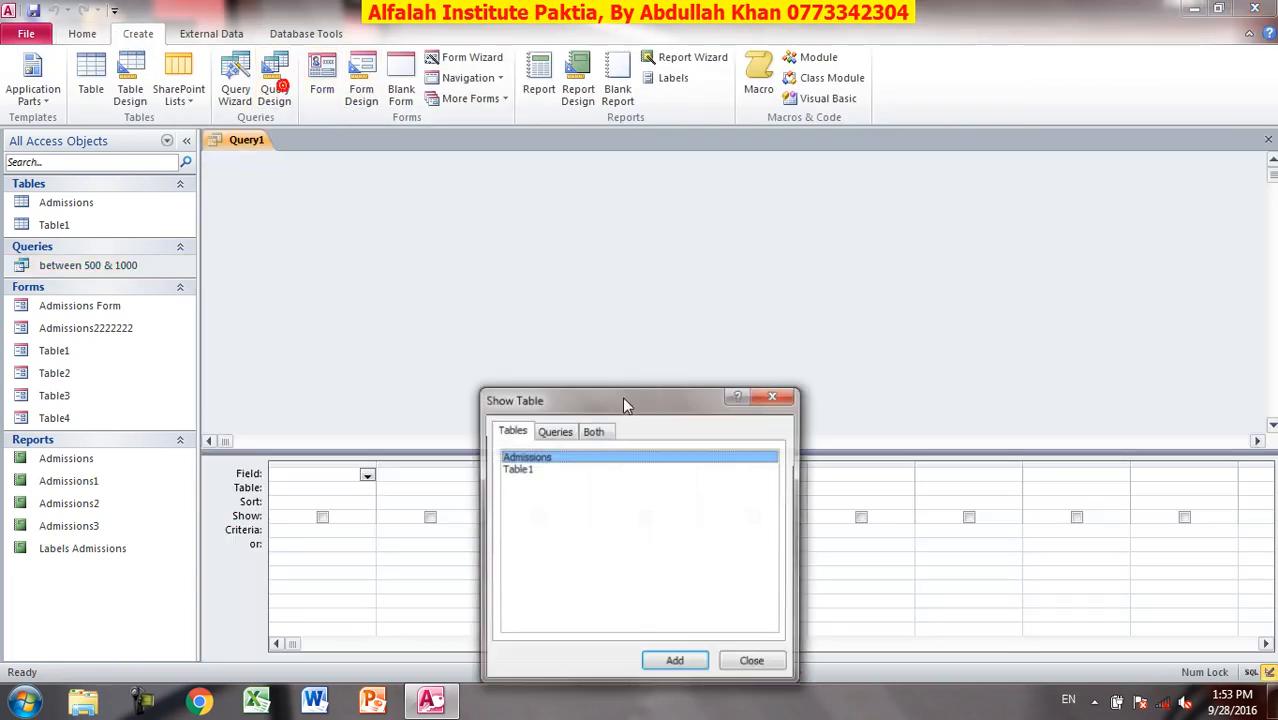
double_click(520, 470)
left_click(753, 663)
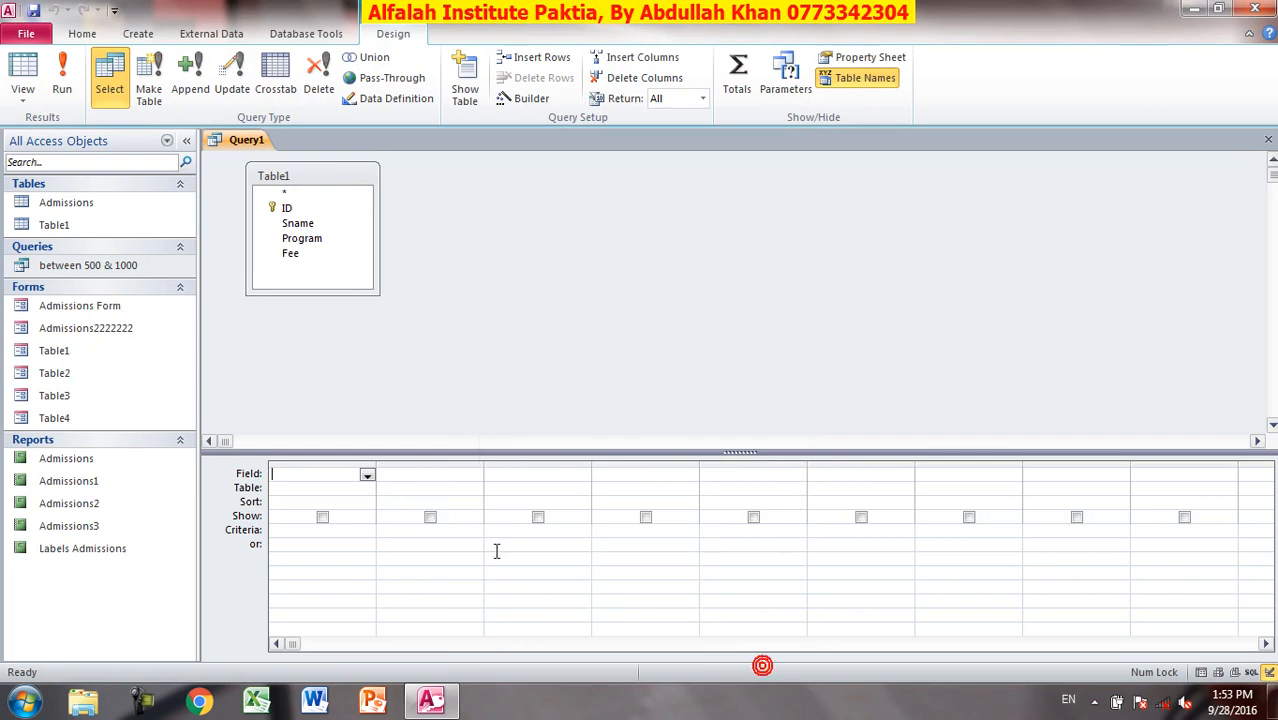
double_click(318, 180)
left_click_drag(315, 207, 340, 476)
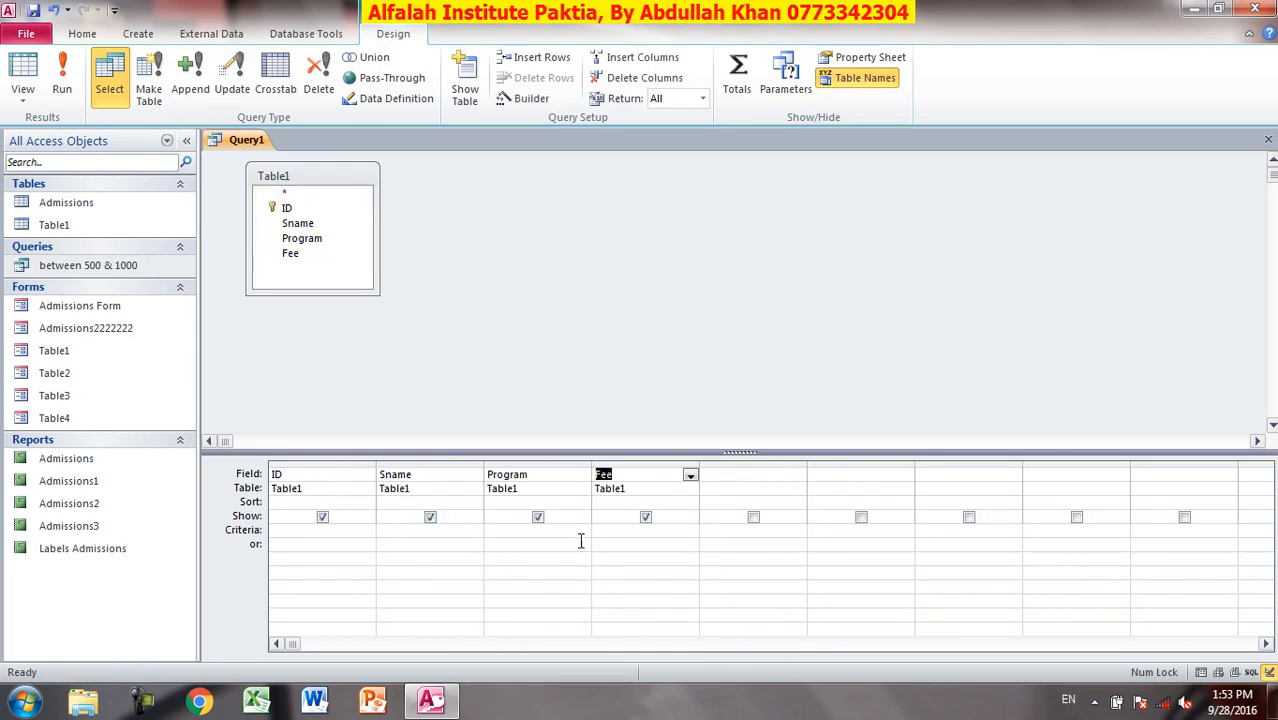
Run the new query with the Program criterion Word and save it as wordstd.
left_click(527, 535)
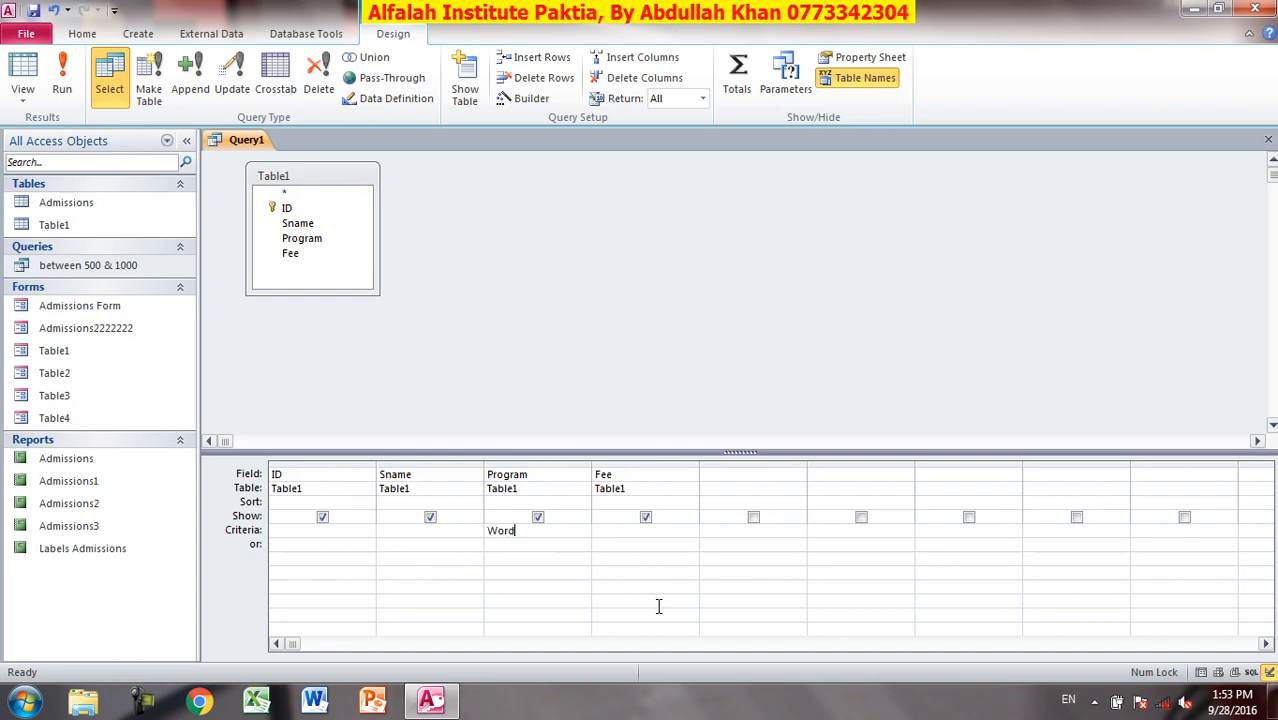
left_click(61, 80)
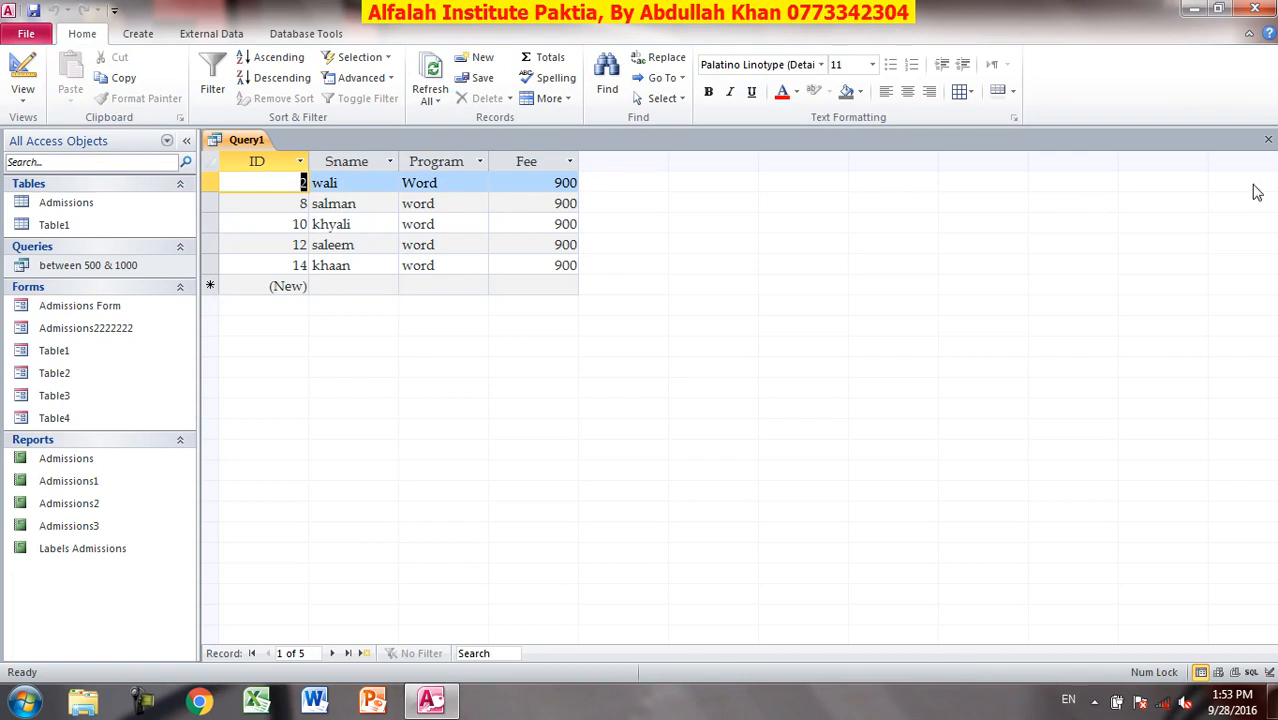
left_click(1267, 141)
left_click(569, 396)
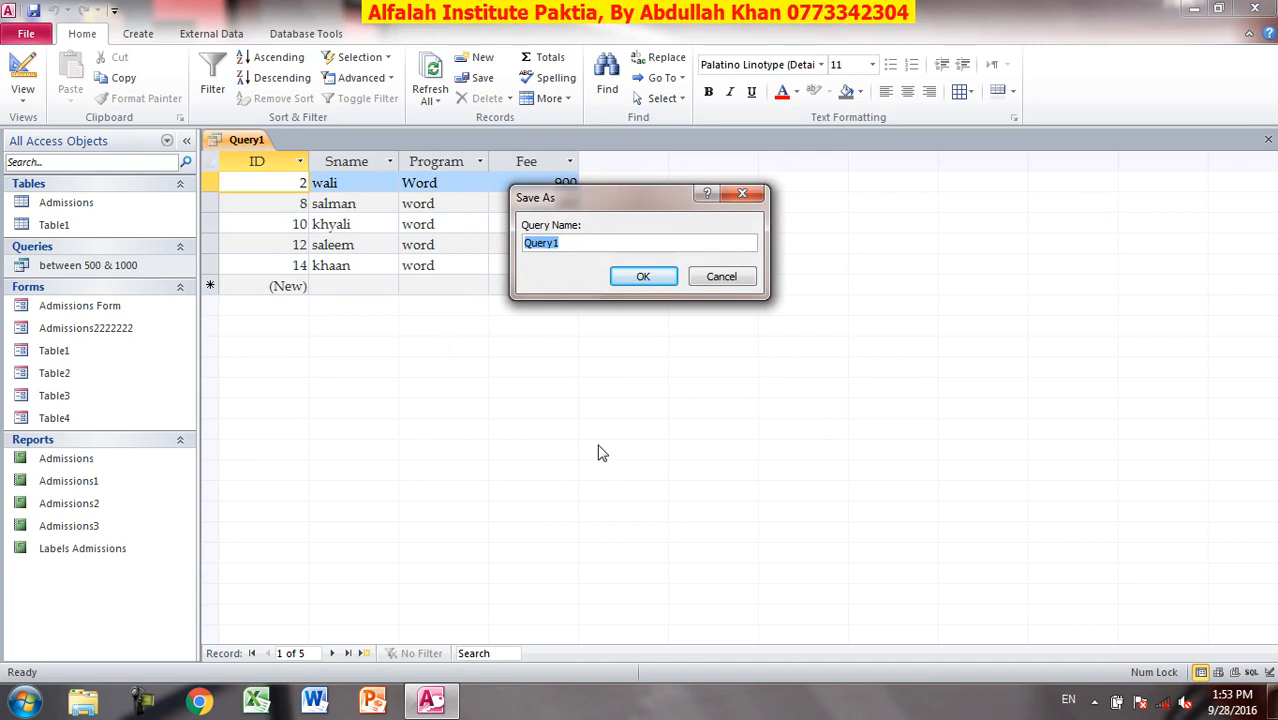
type("wordstd")
key("Return")
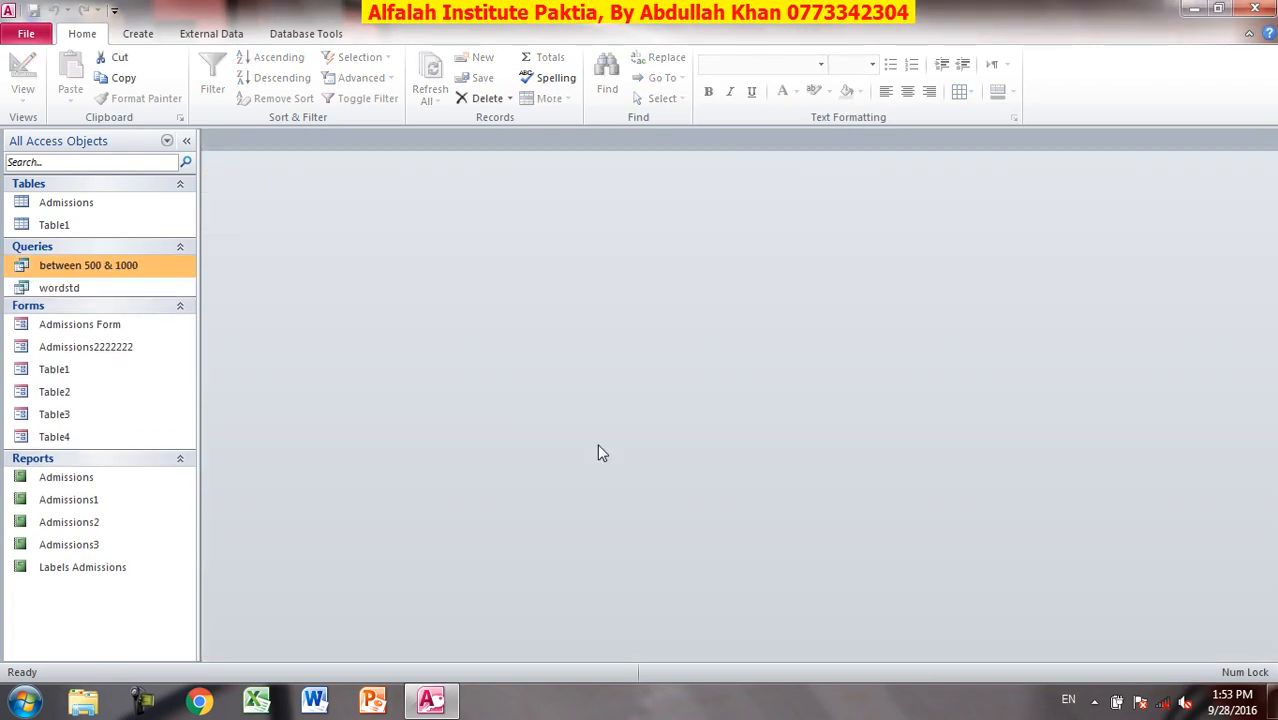
Open the wordstd query, and add a record to Table1 with a student name, Program word and Fee 900.
double_click(86, 294)
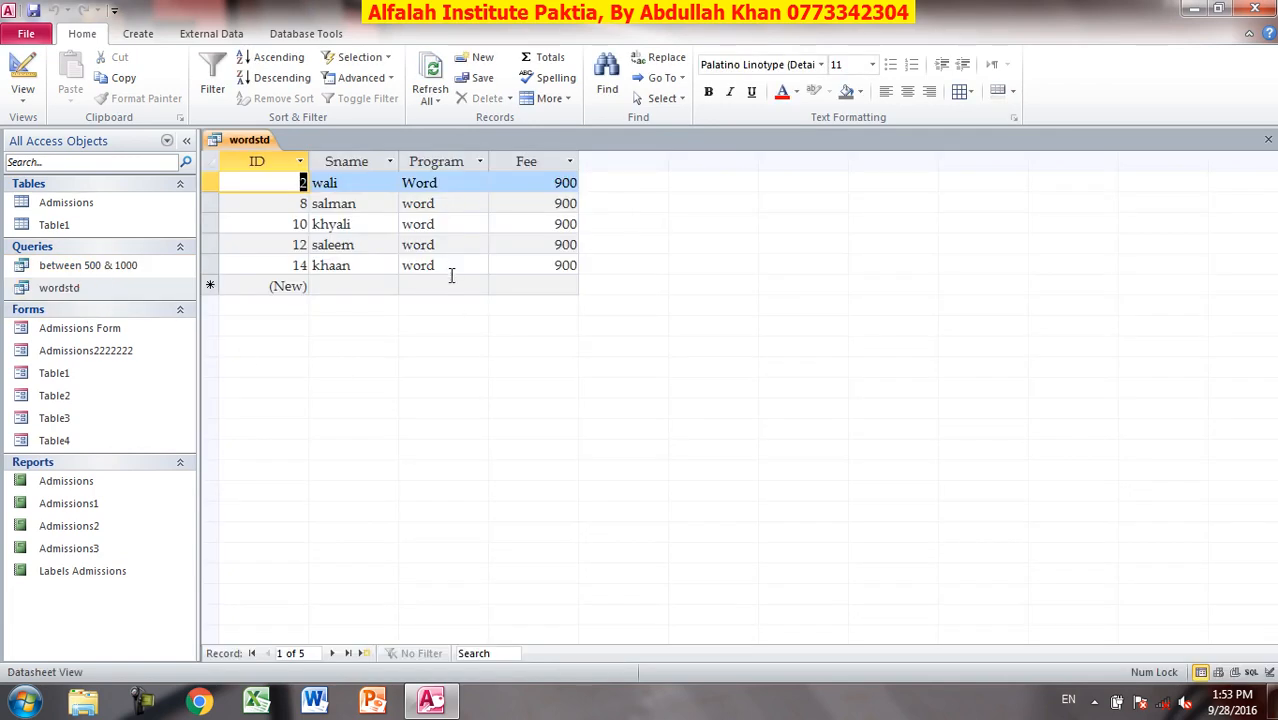
left_click(58, 226)
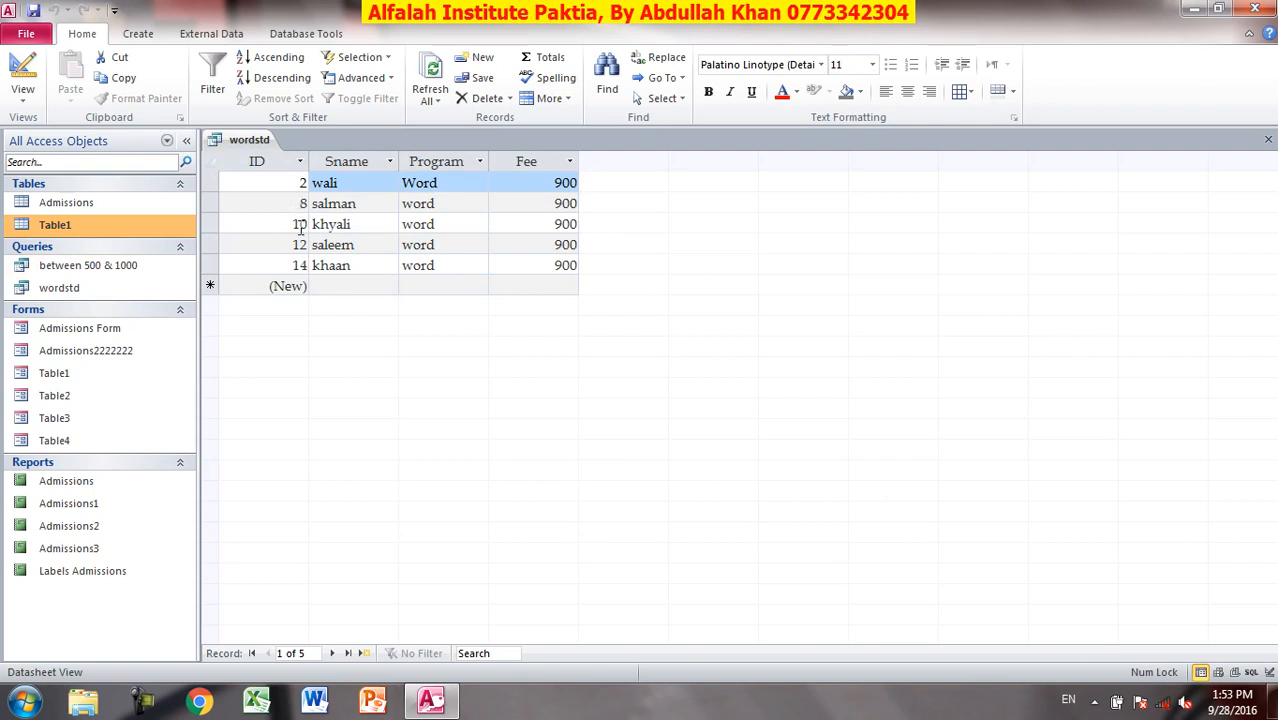
double_click(145, 228)
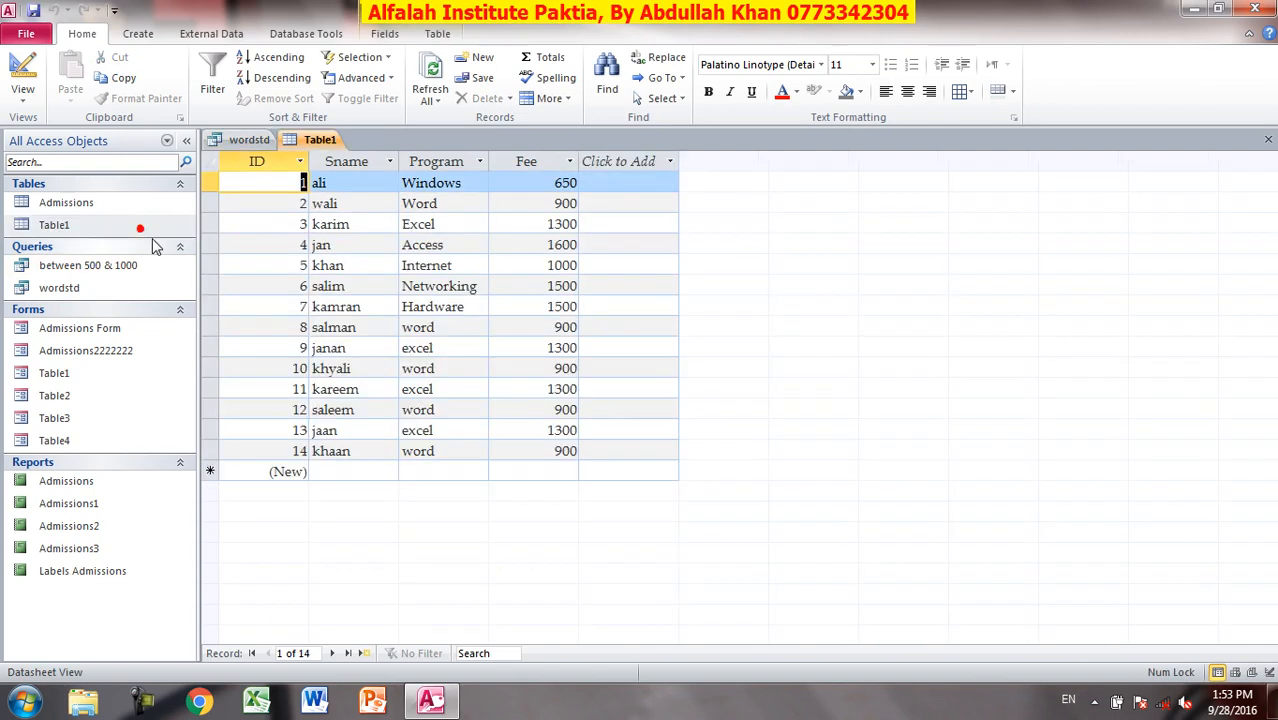
left_click(352, 468)
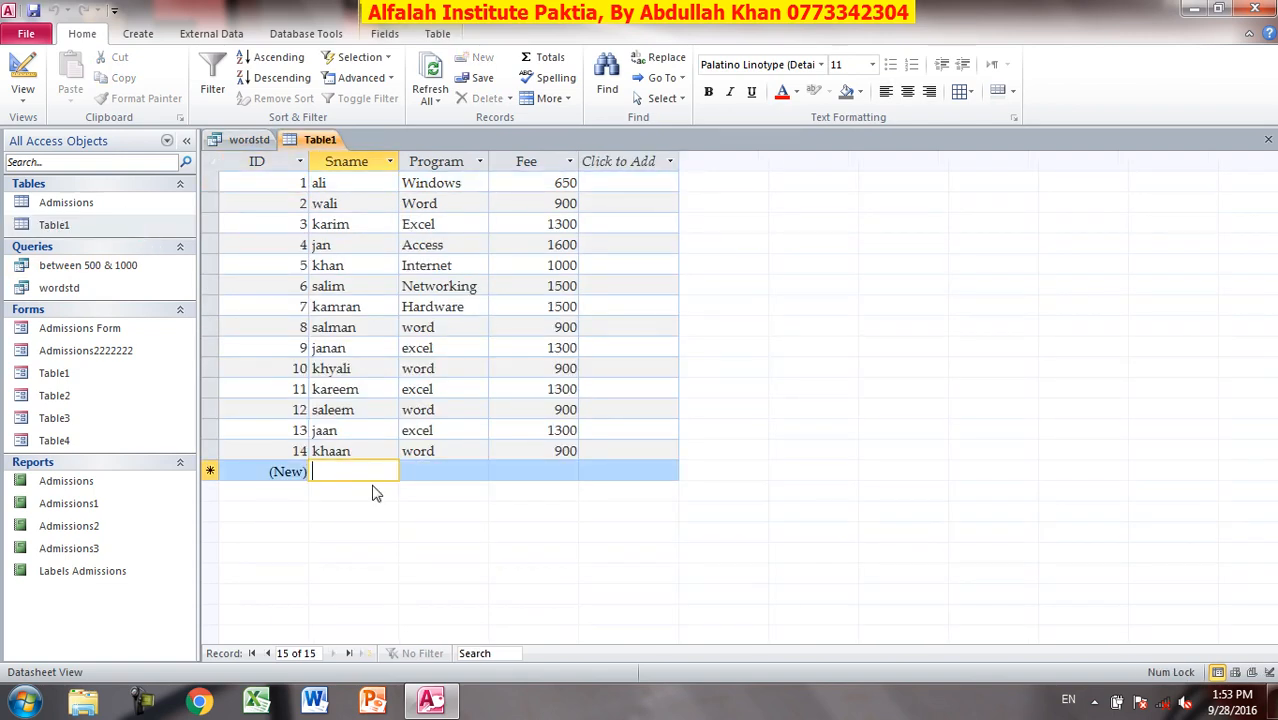
type("Rashid")
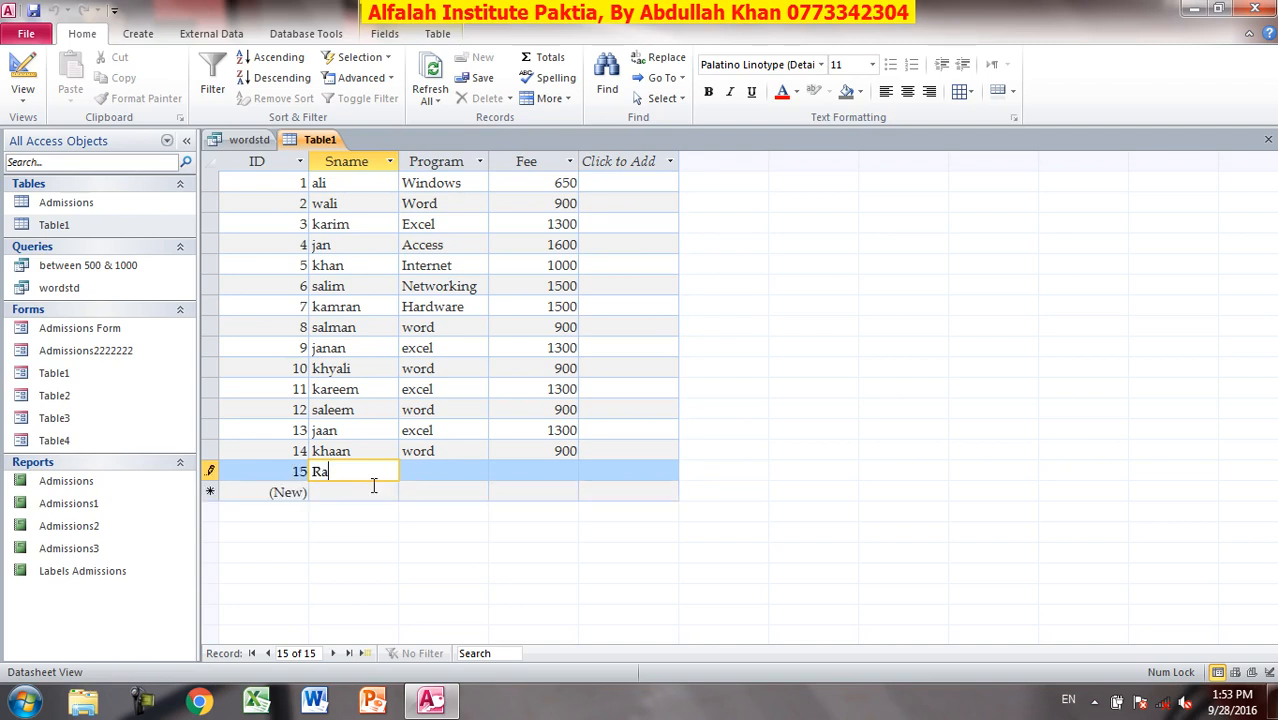
key("Tab")
type("word")
key("Tab")
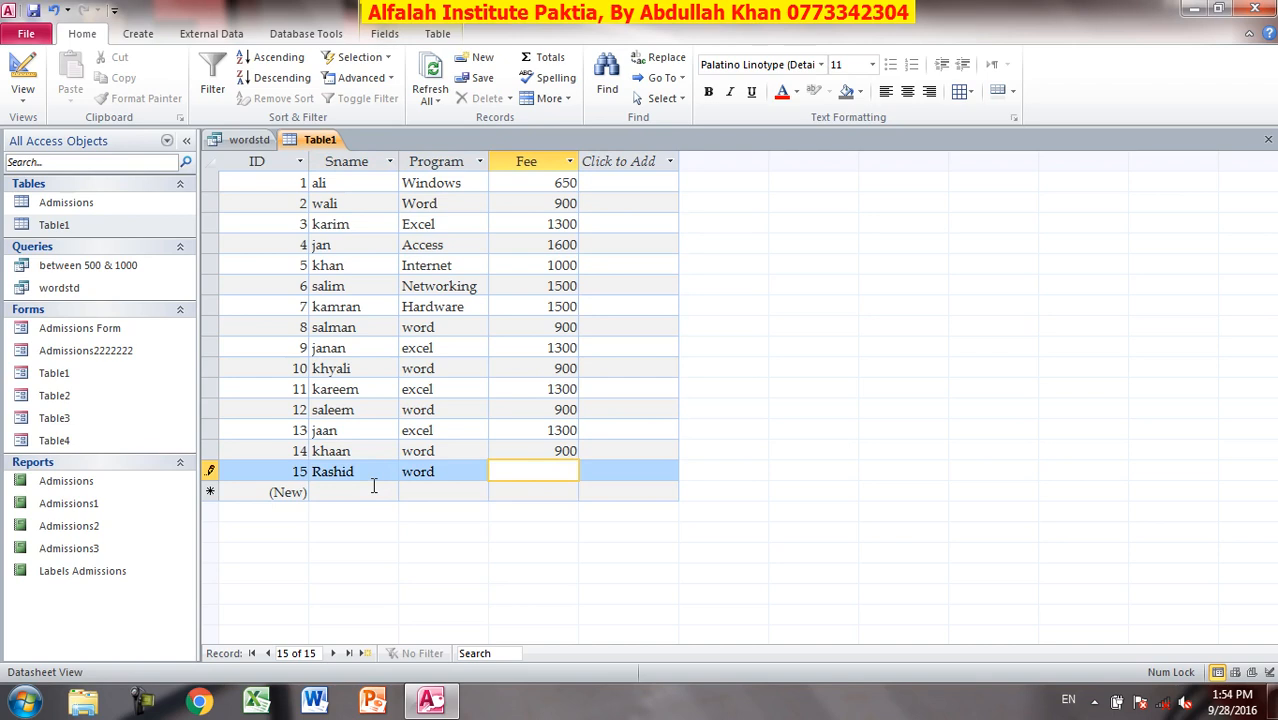
Close Table1, and refresh the open wordstd query to check its records before closing it.
left_click(1268, 139)
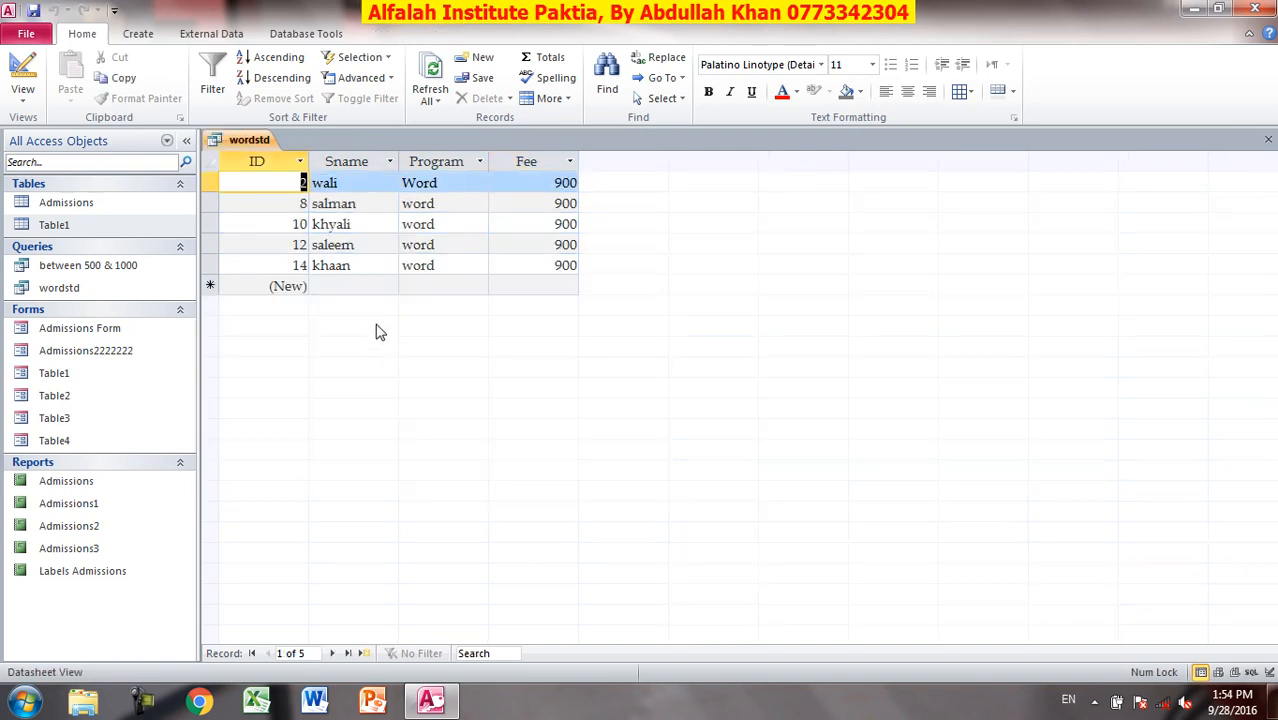
left_click(432, 70)
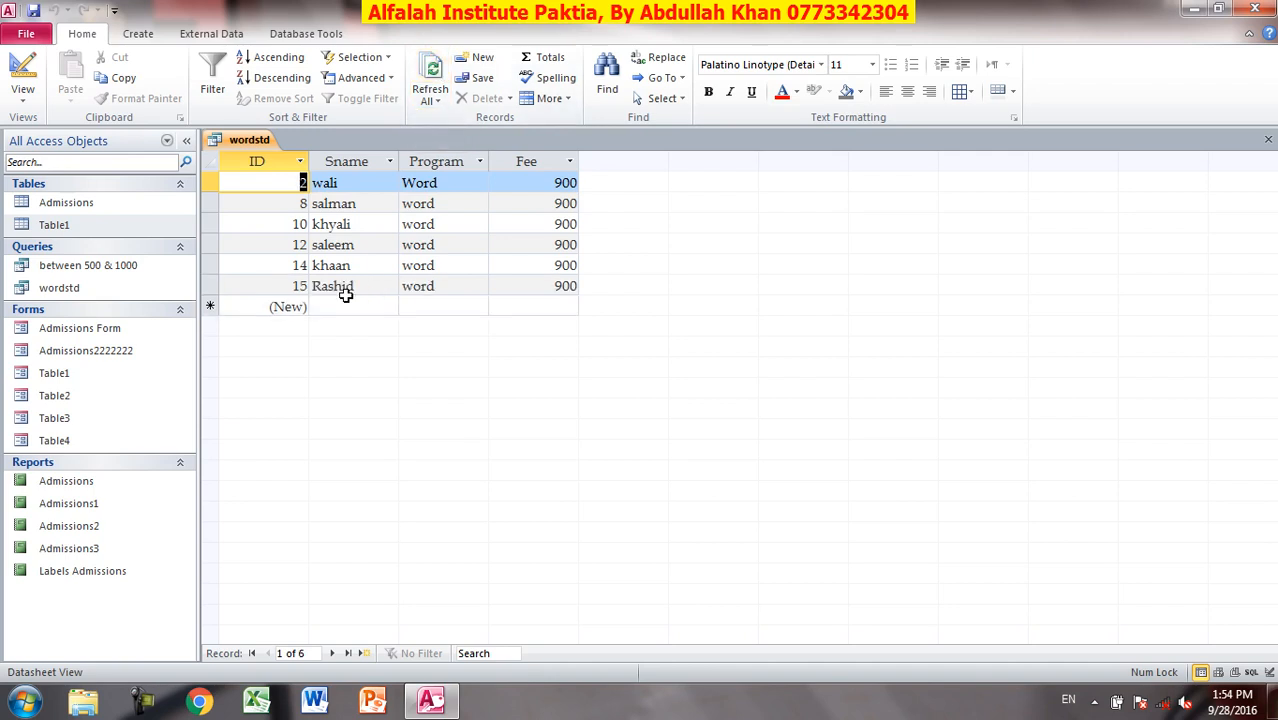
left_click(1268, 139)
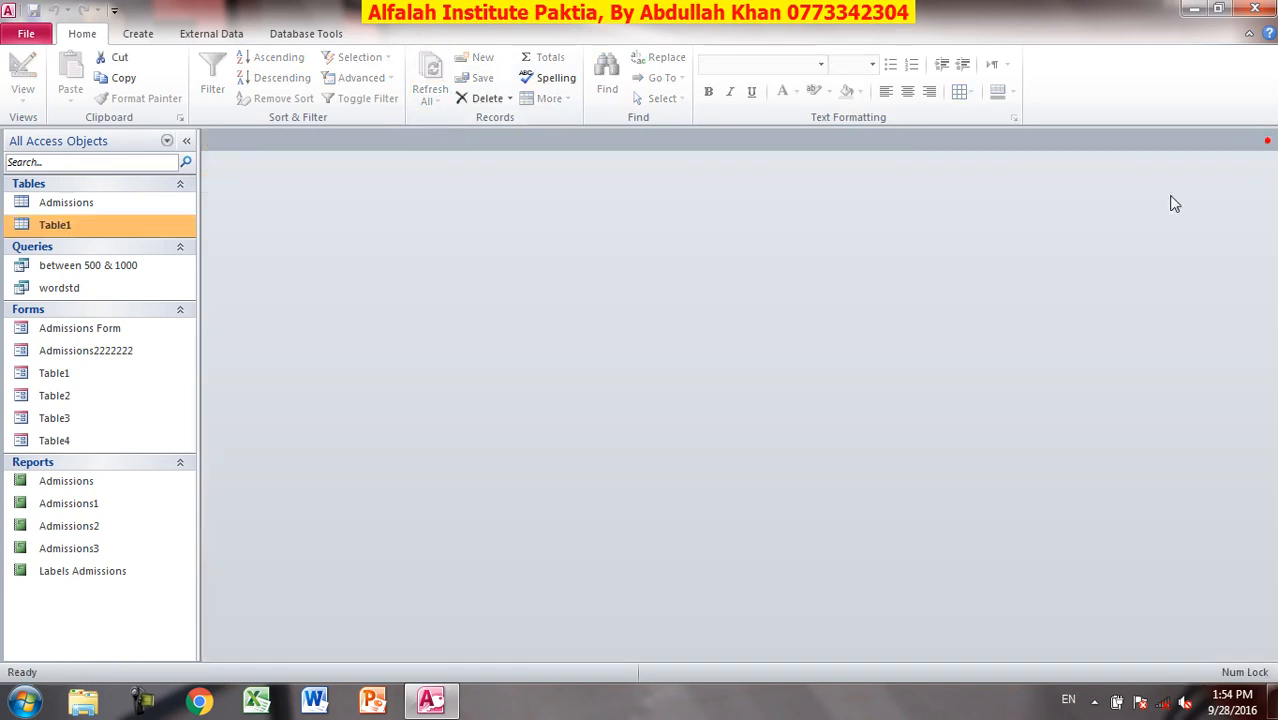
Start another query design on Table1 and add all four of its fields to the grid.
left_click(138, 33)
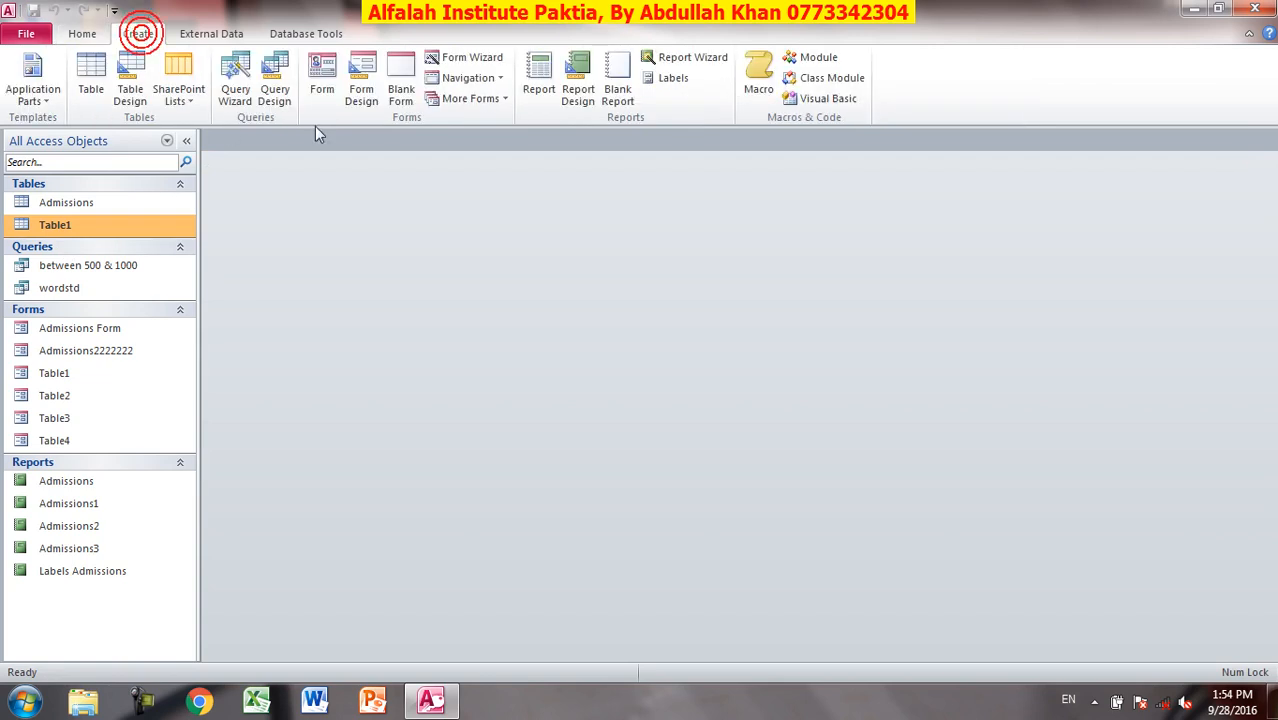
left_click(275, 94)
double_click(520, 469)
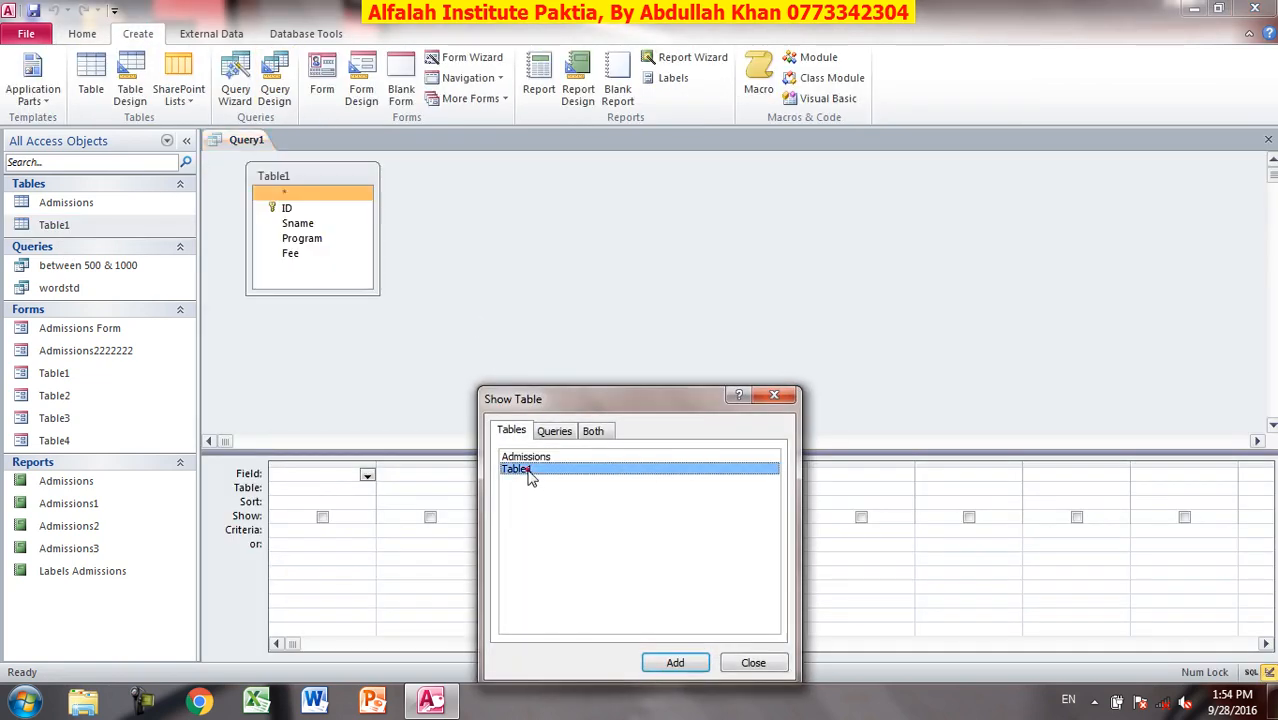
left_click(782, 668)
double_click(317, 176)
left_click_drag(300, 203, 340, 495)
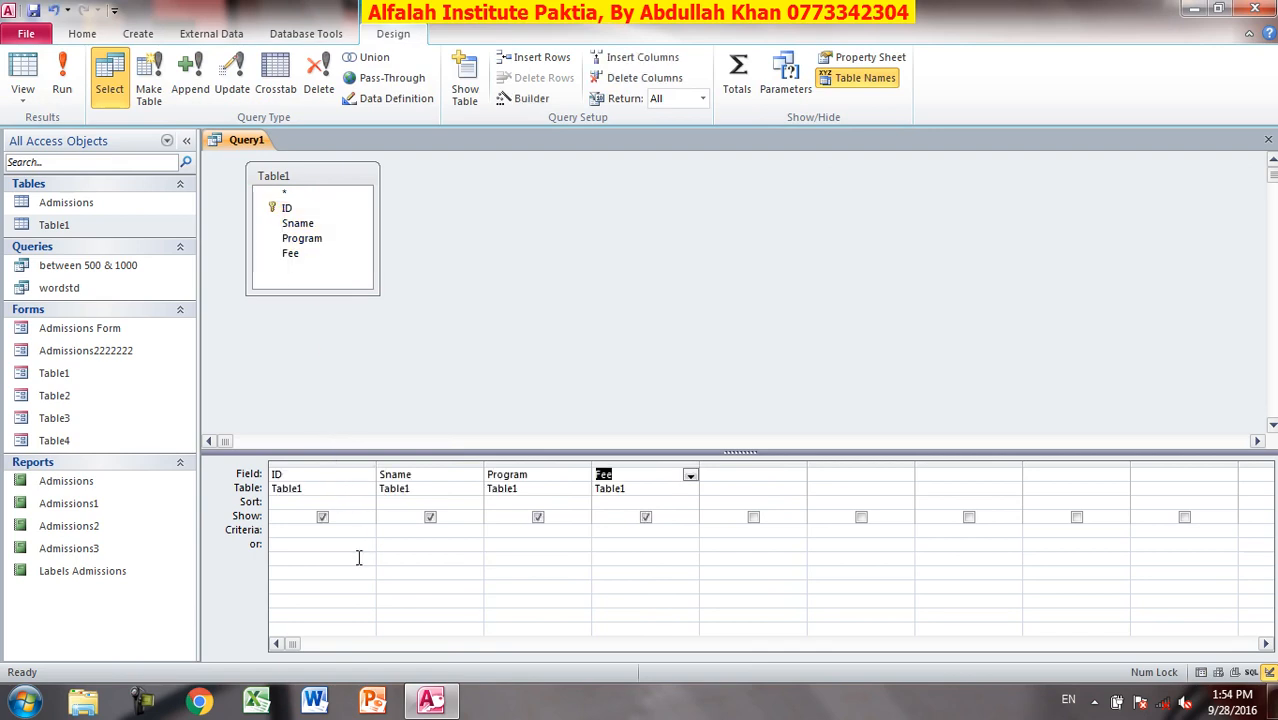
Set the Program criterion to Excel in the new query and run it.
left_click(539, 538)
type("Excel")
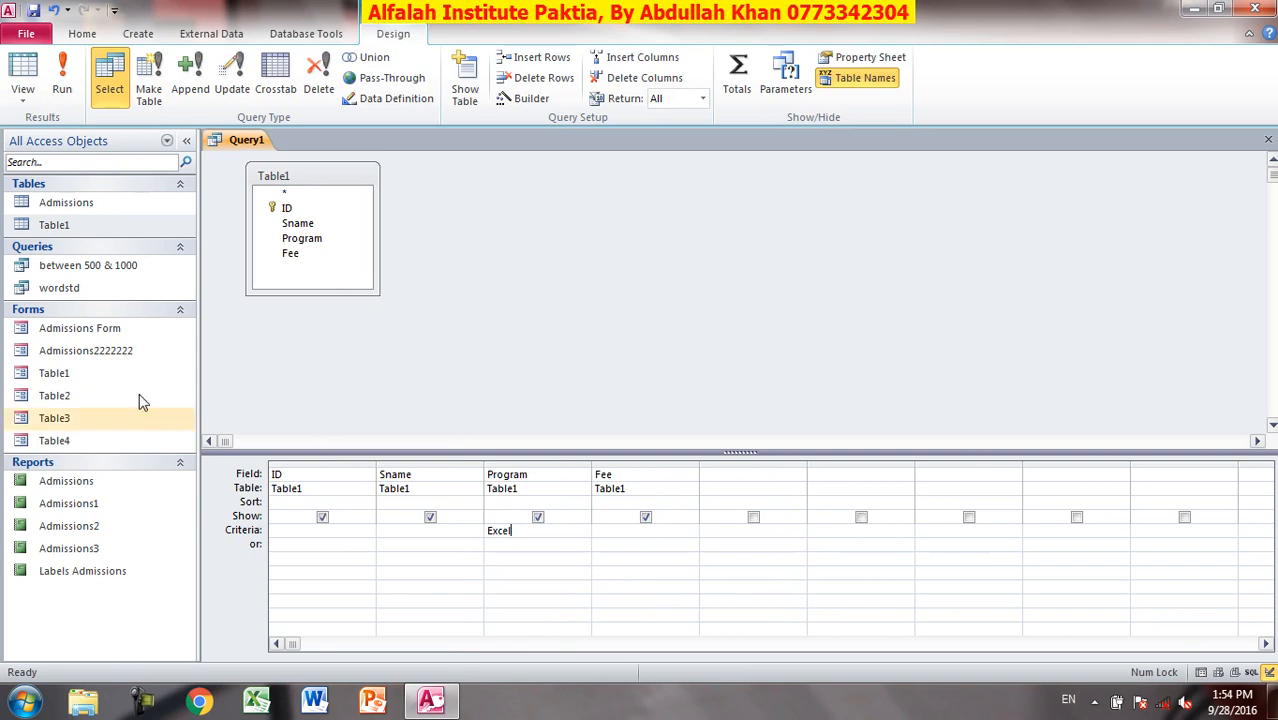
left_click(62, 88)
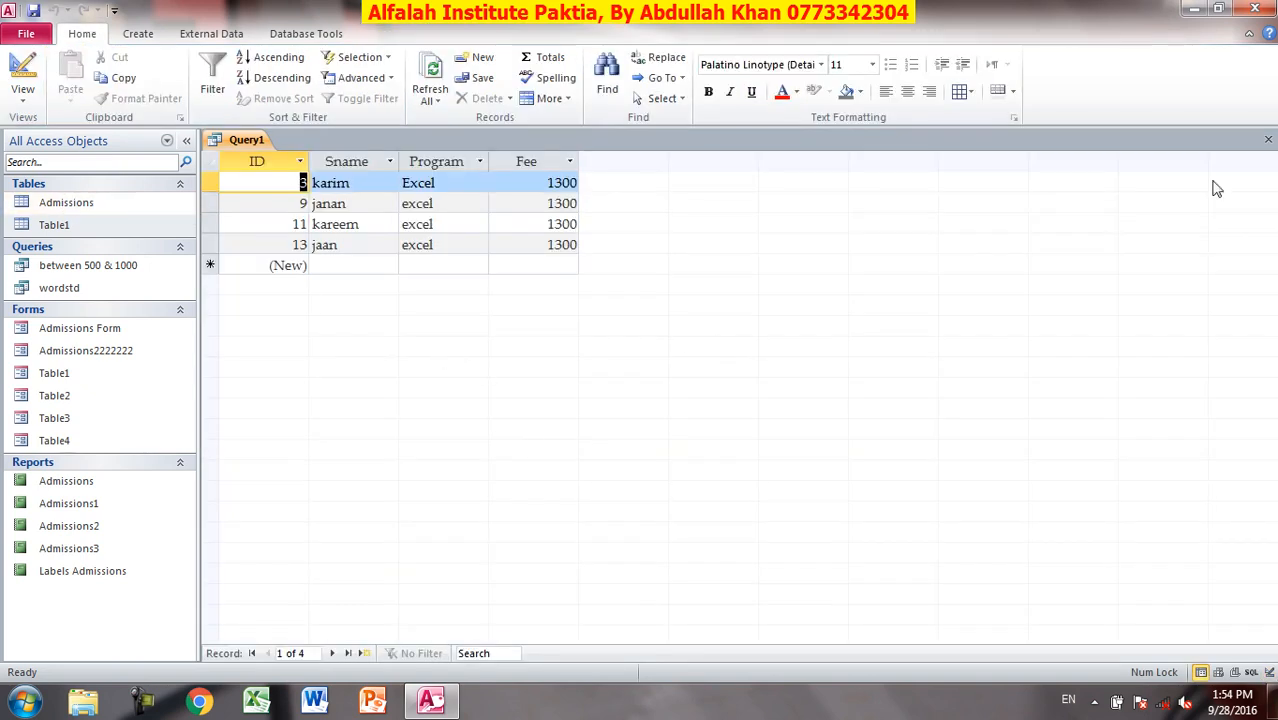
Save the query as Excel std, and reopen it to check its records before closing it.
left_click(1268, 140)
left_click(570, 398)
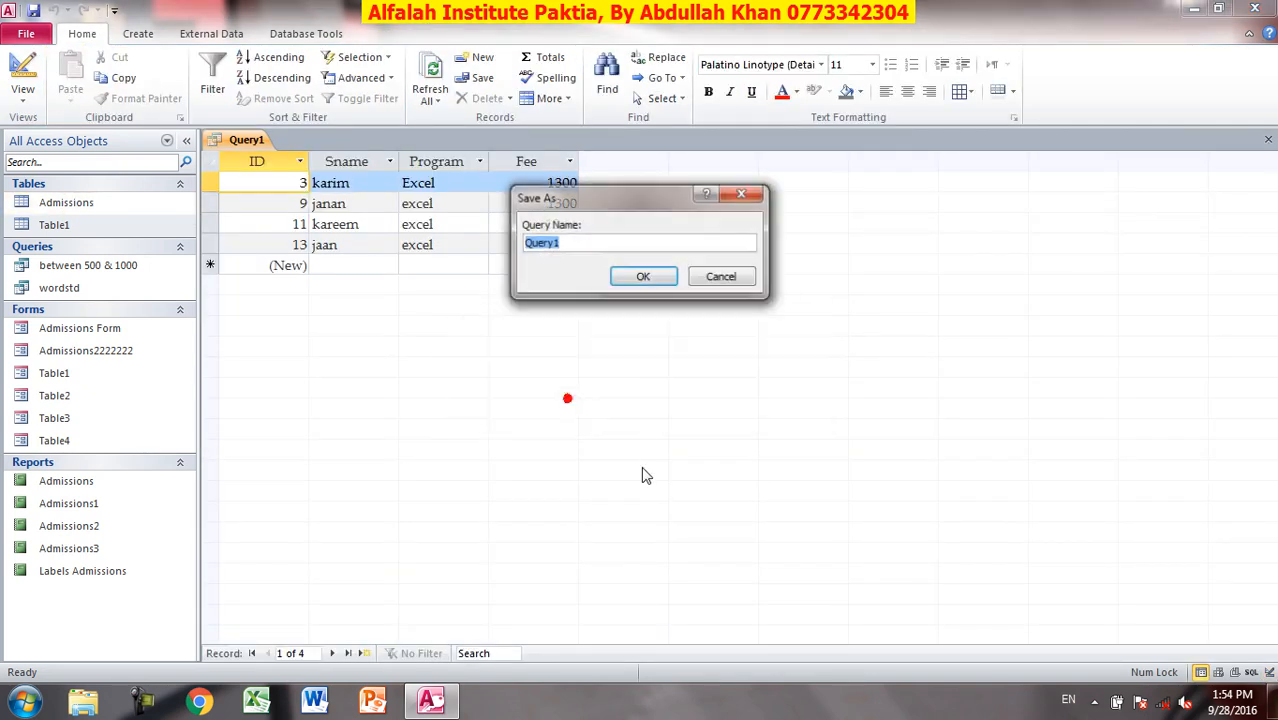
type("Excel std")
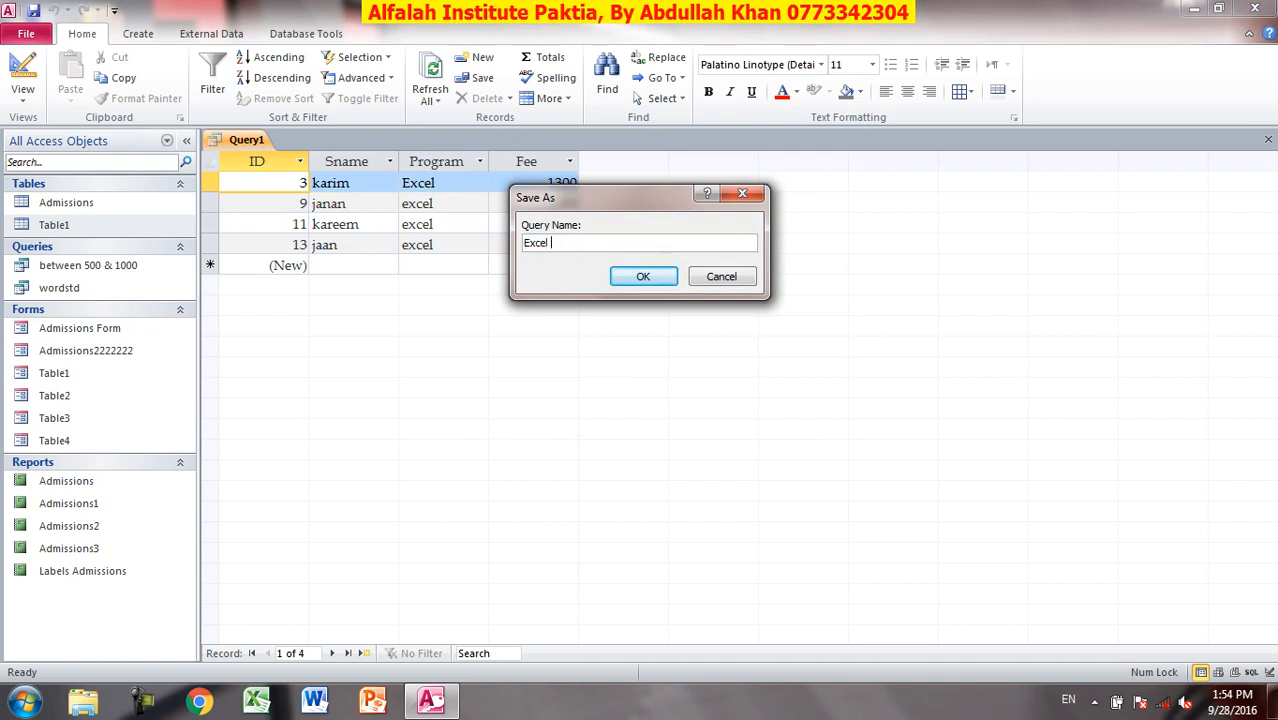
key("Return")
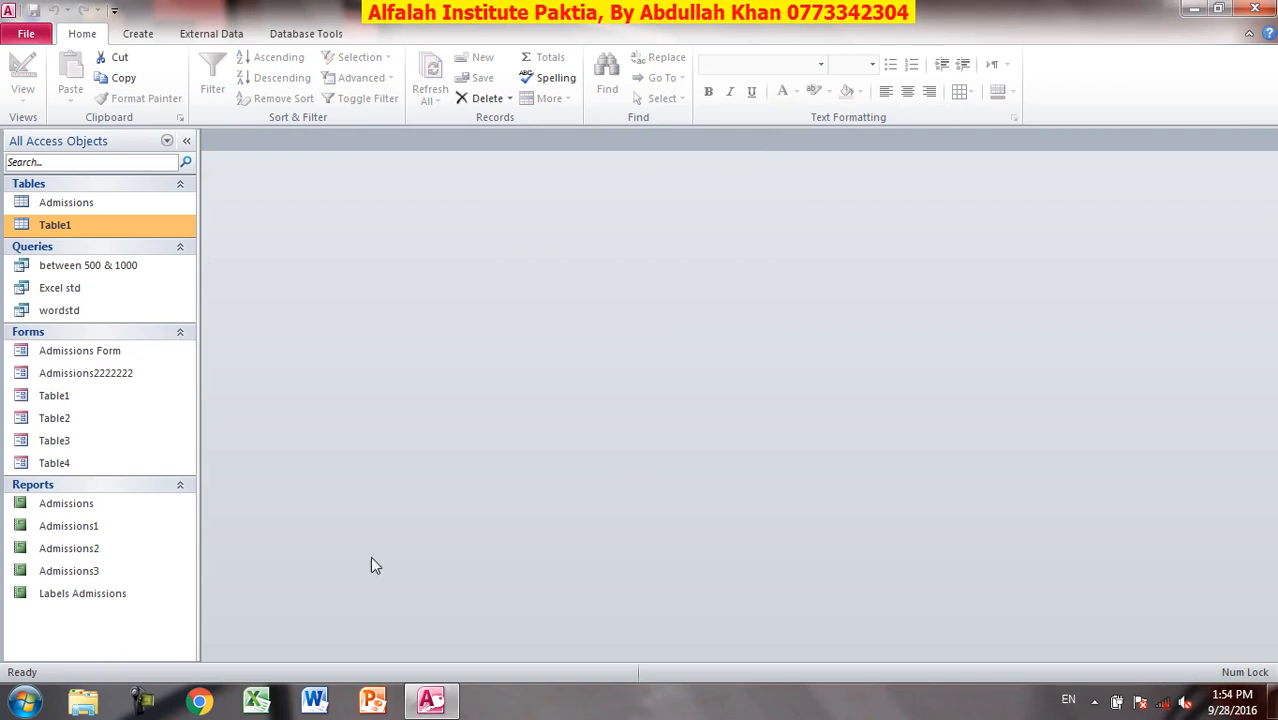
double_click(48, 288)
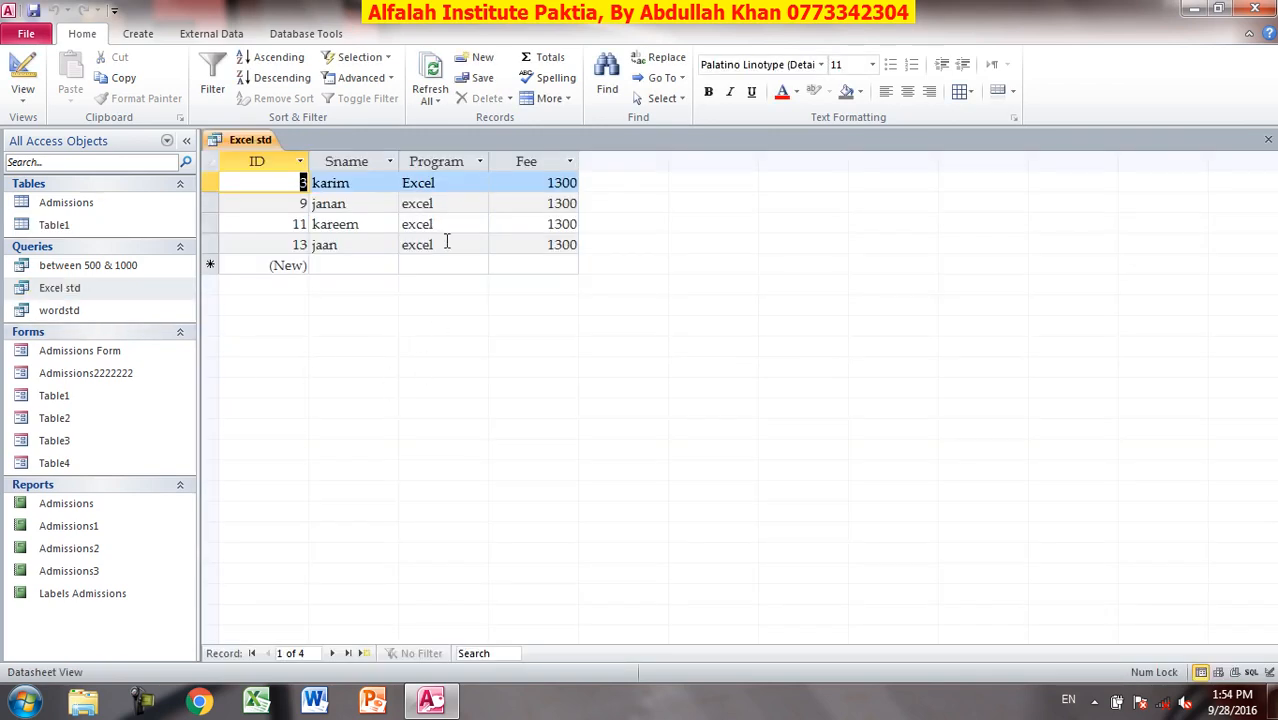
left_click(1268, 139)
Start a new query design on Table1 and add its ID, Sname, Program and Fee fields to the grid.
left_click(138, 33)
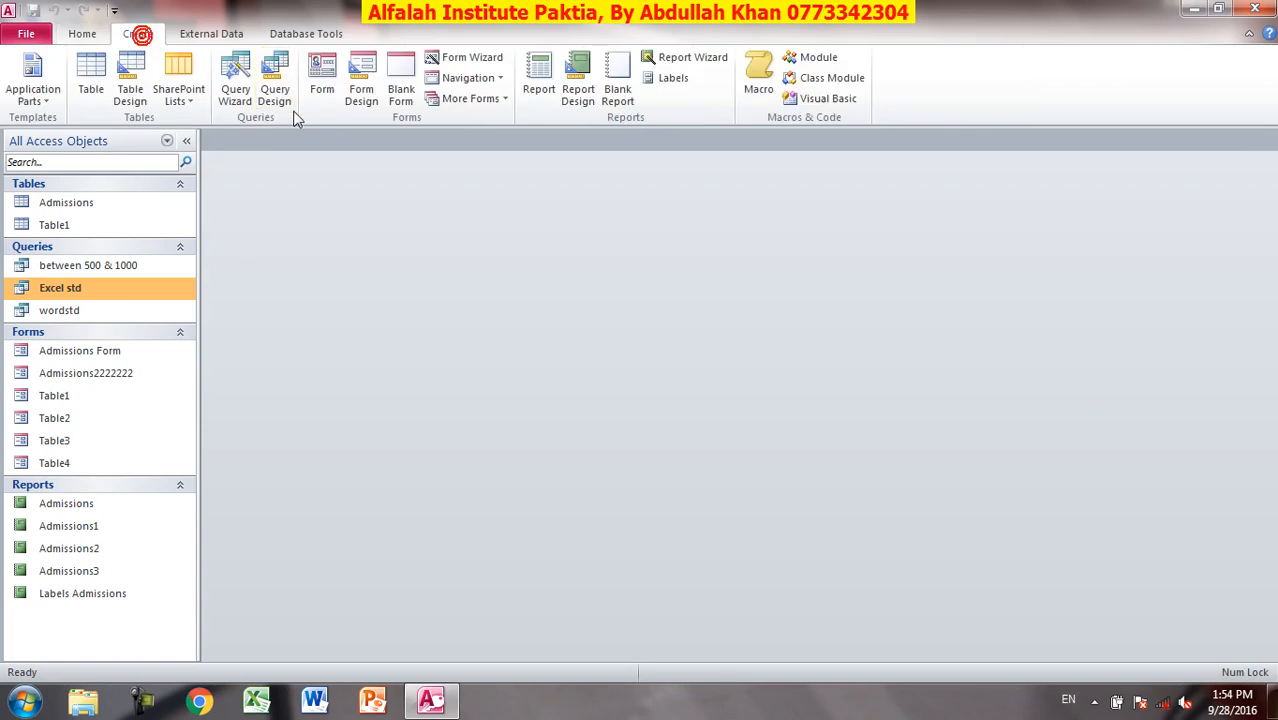
left_click(275, 90)
double_click(516, 469)
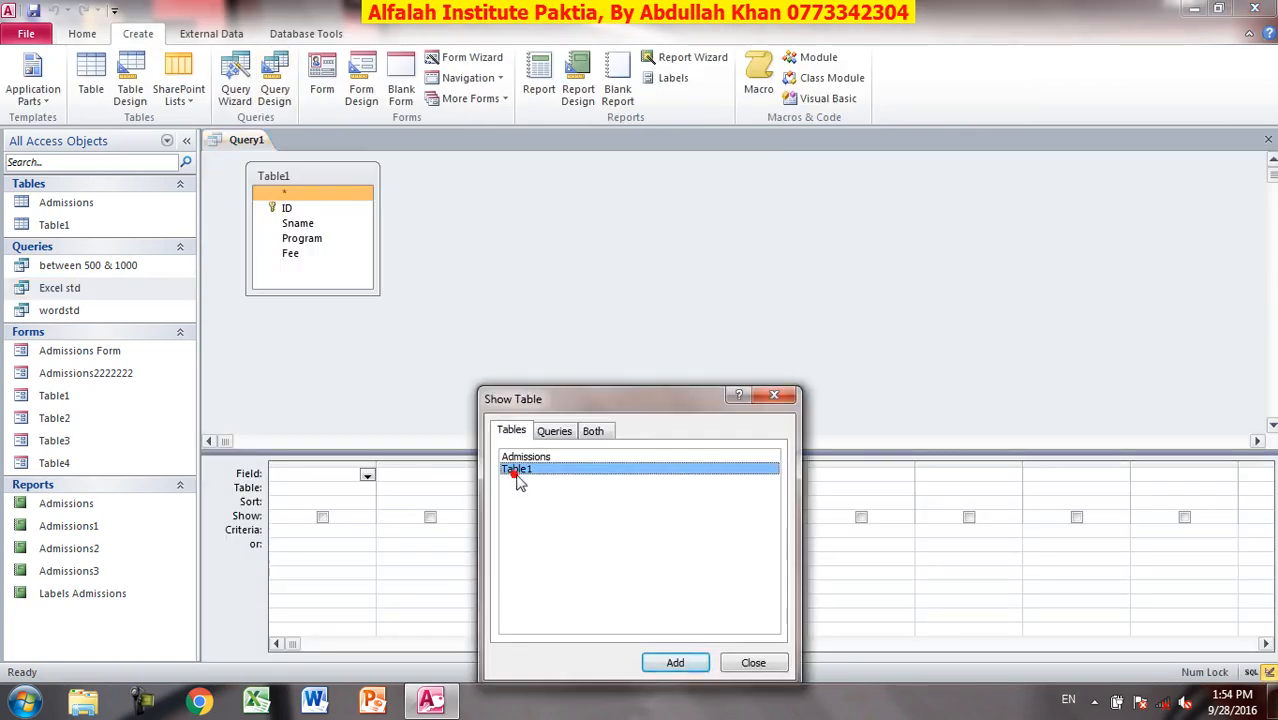
left_click(750, 664)
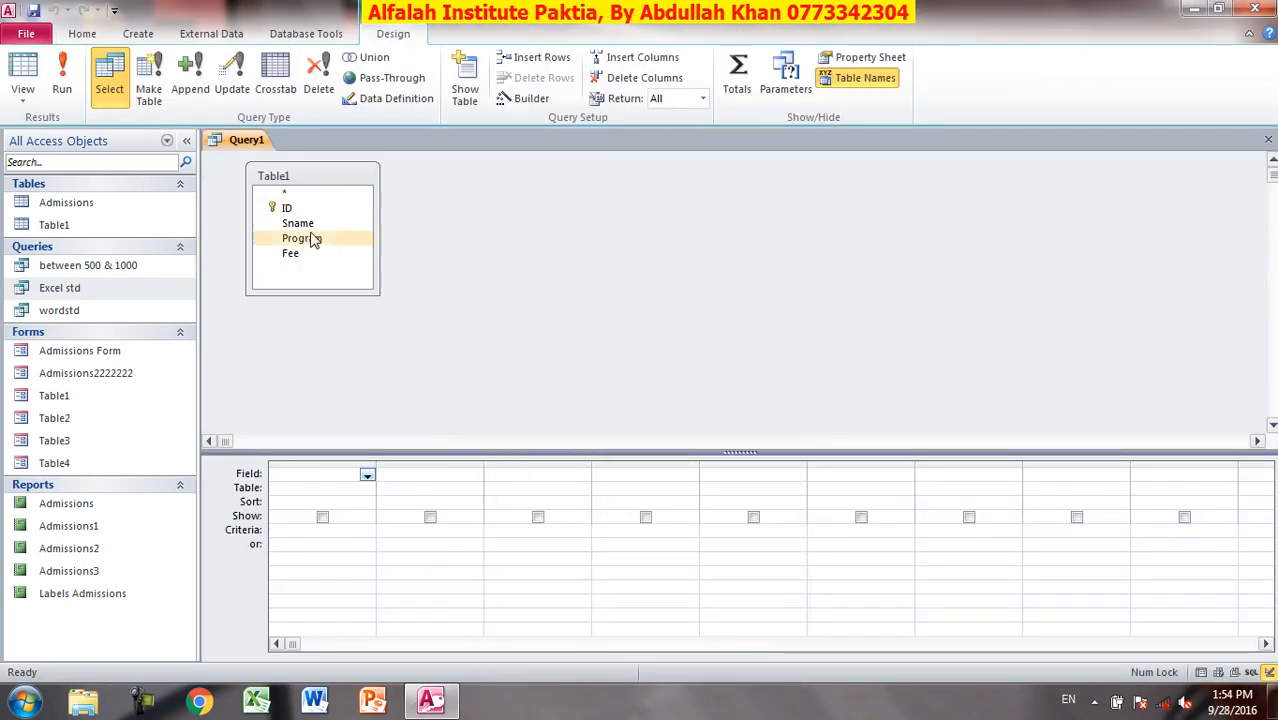
double_click(324, 176)
left_click_drag(309, 204, 336, 478)
Set the ID criterion to 3 and the Sname criterion to a student's name, run the query and return to its design.
left_click(302, 530)
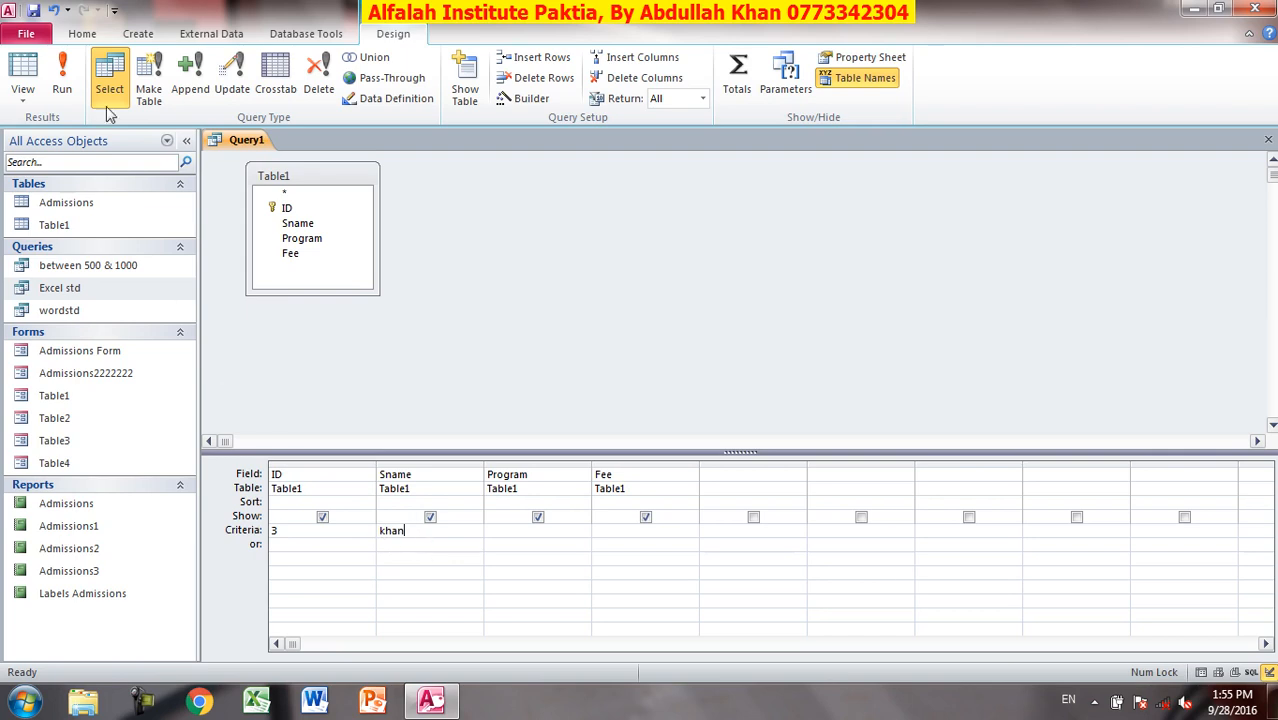
left_click(62, 78)
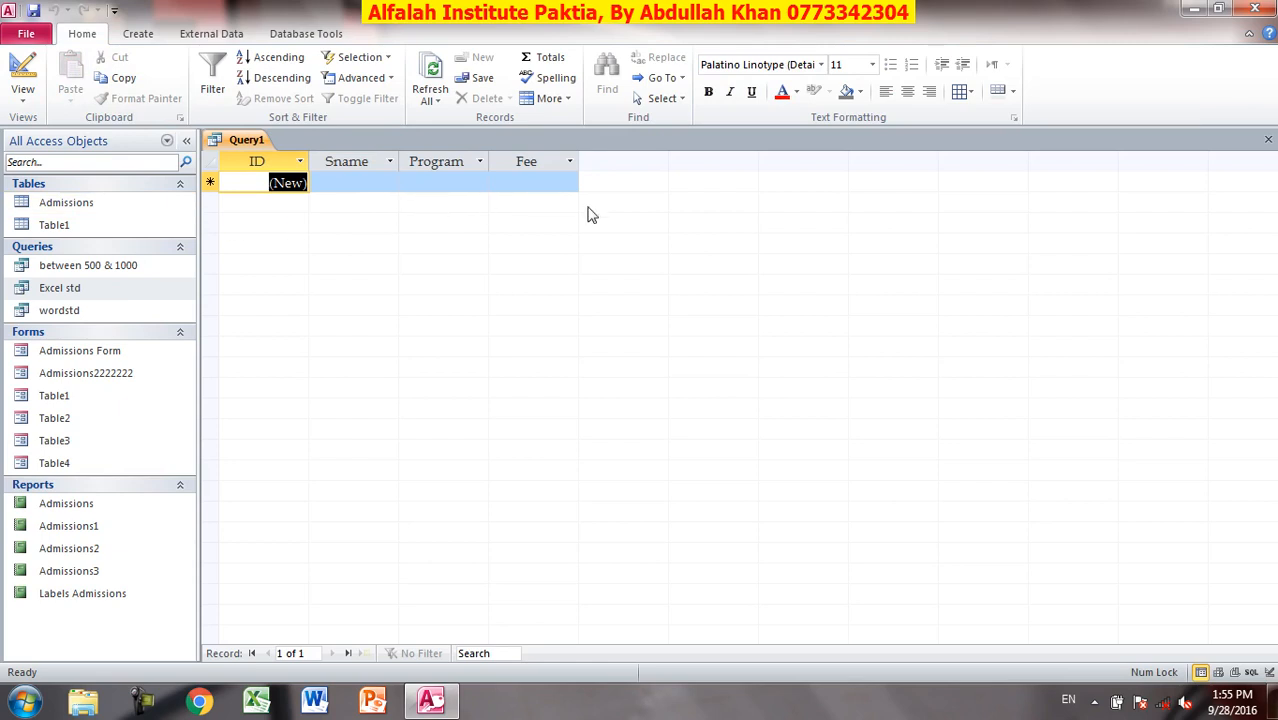
left_click(23, 64)
Look up ID 3 in Table1, replace the Sname criterion with that record's student name, and run the query.
double_click(100, 226)
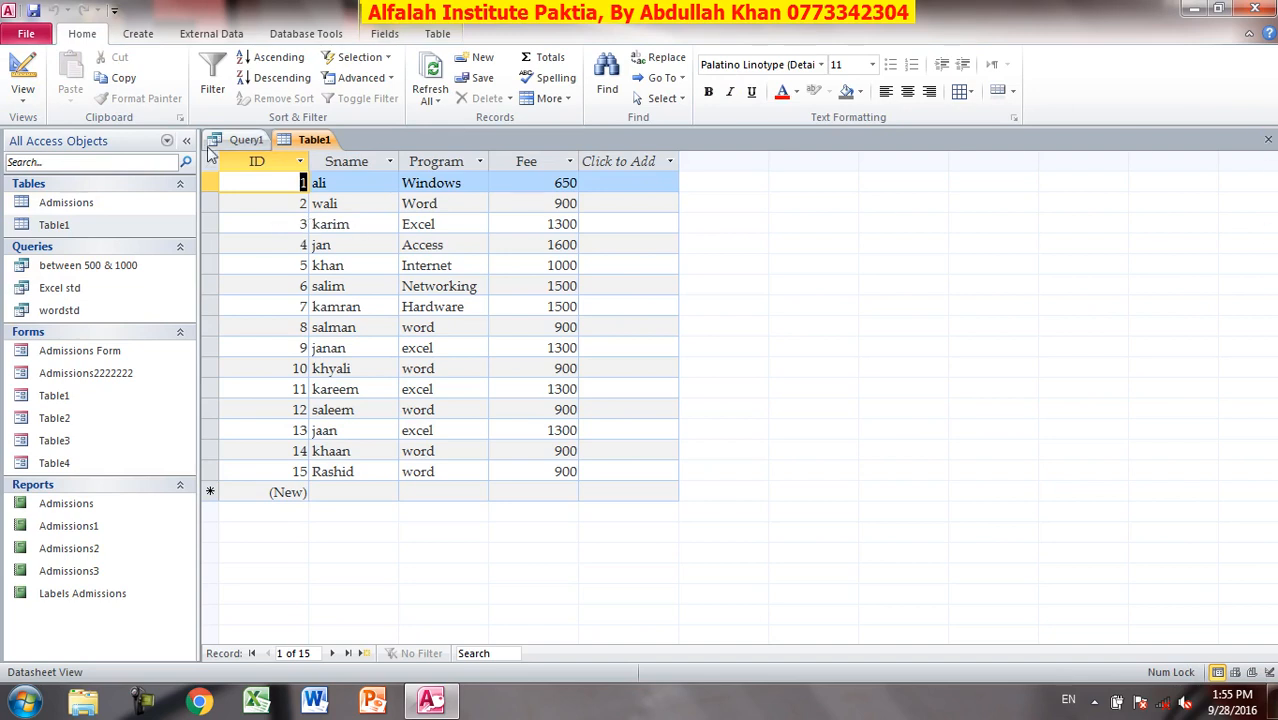
left_click(1268, 141)
double_click(422, 531)
type("karim")
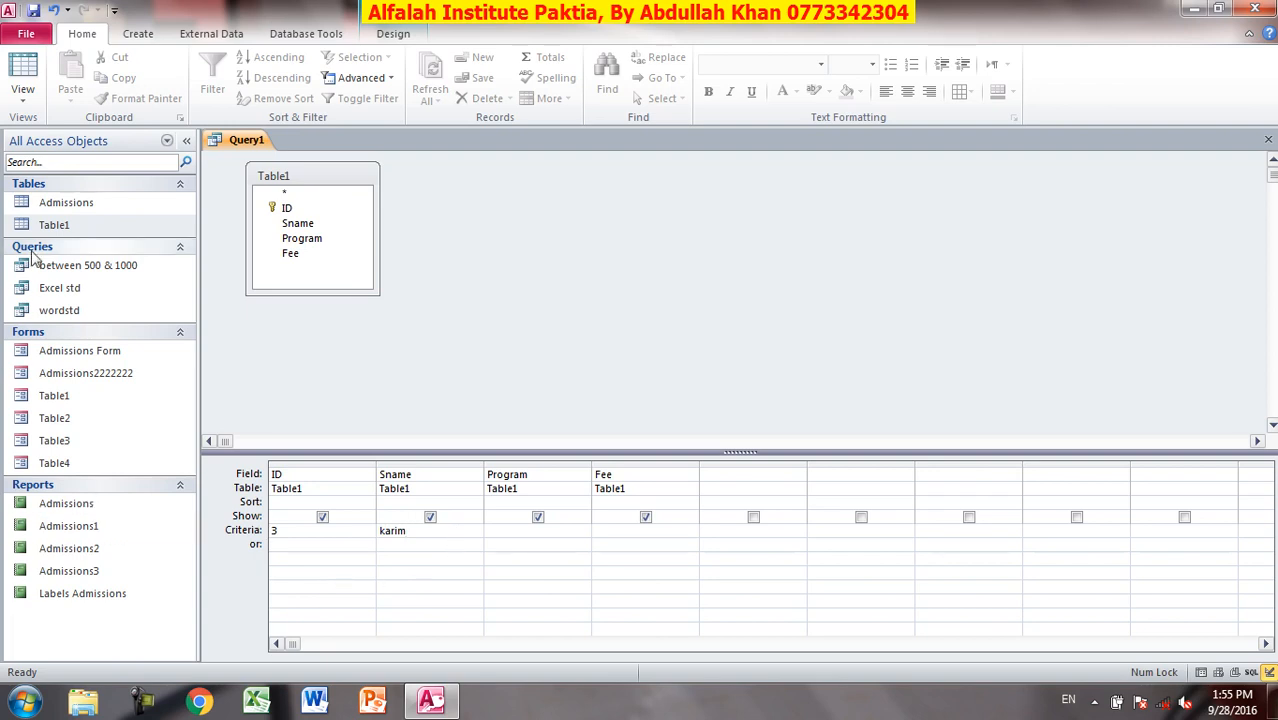
left_click(393, 33)
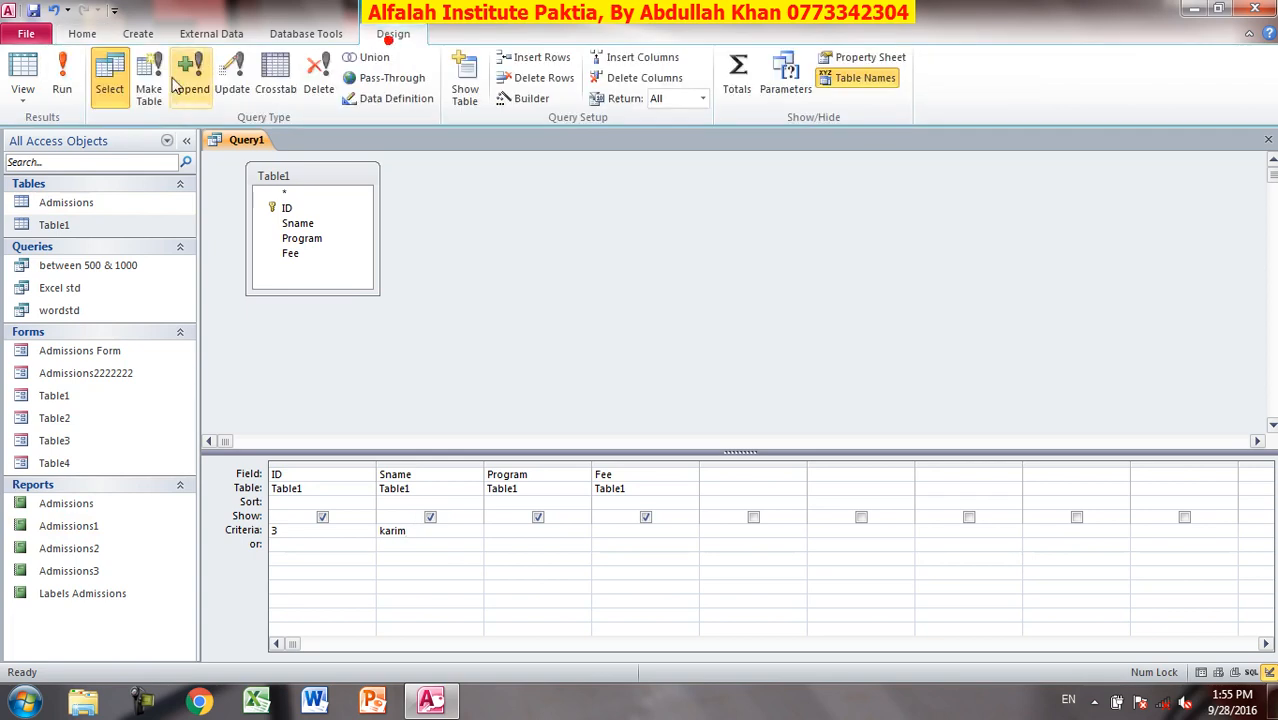
left_click(62, 75)
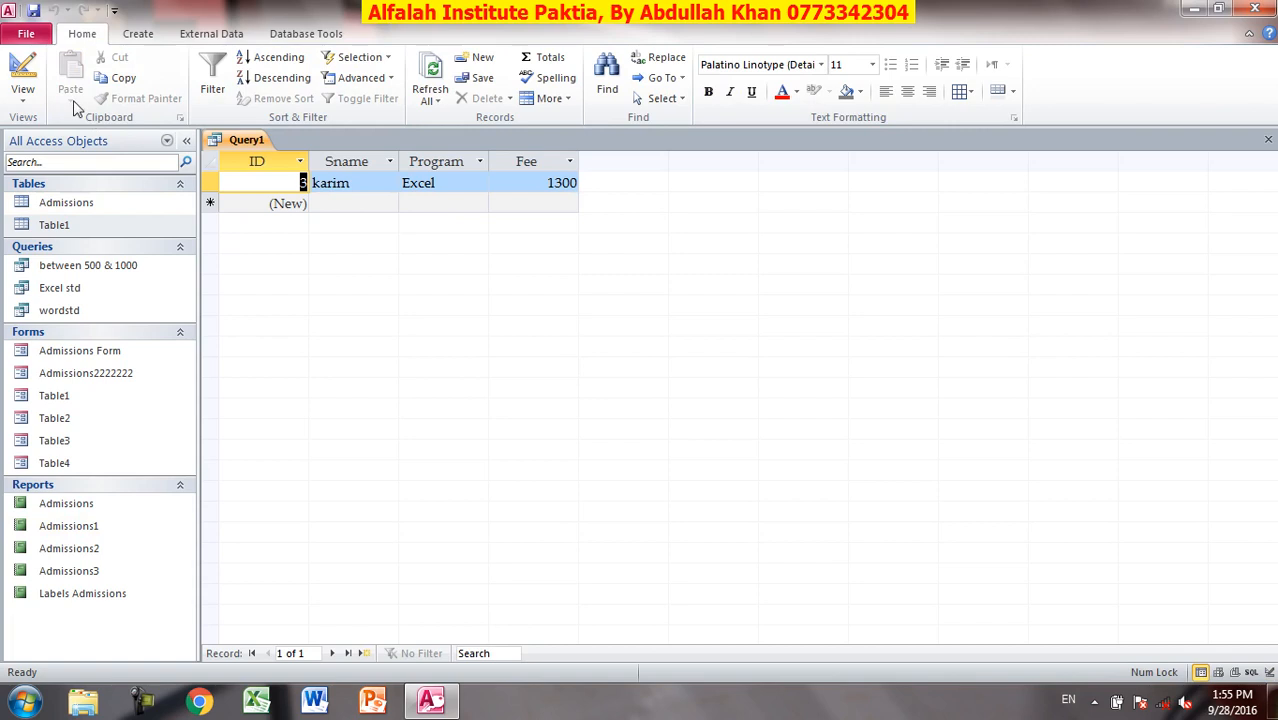
Clear the Sname criterion, enter another student's name as an alternative Or criterion for Sname, and run the query.
left_click(24, 72)
left_click_drag(420, 530, 378, 530)
key("Delete")
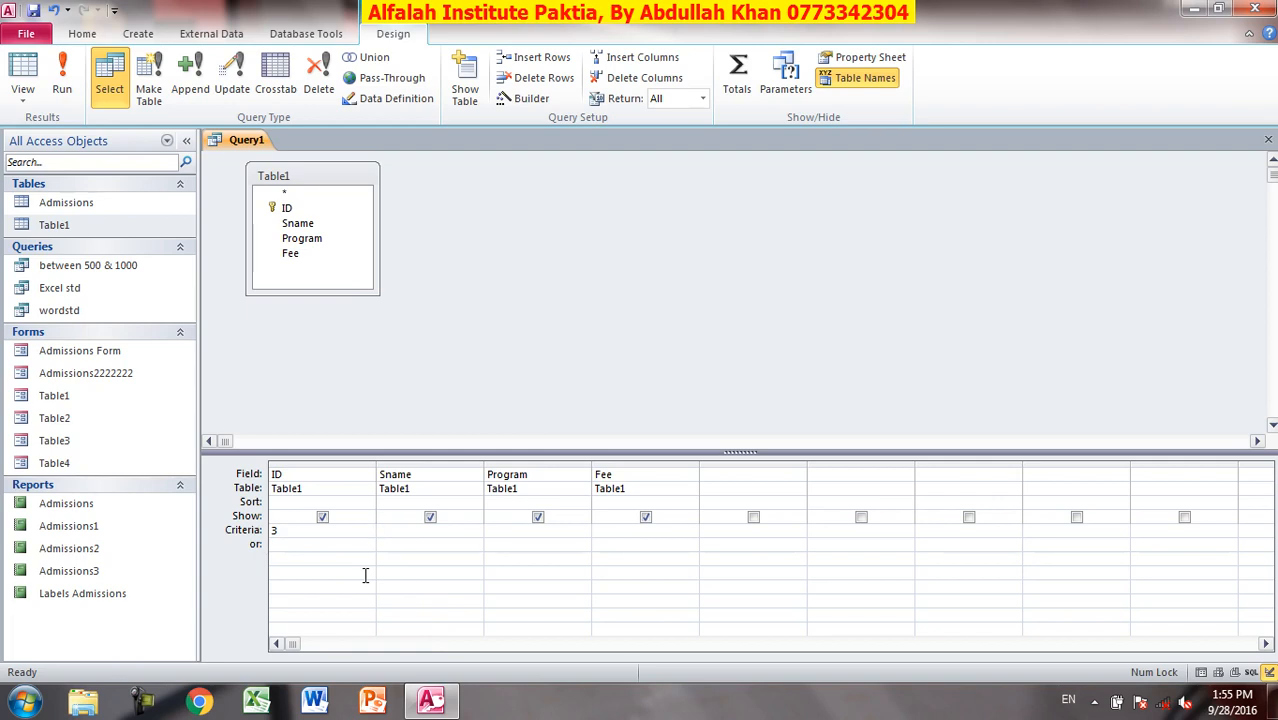
left_click(417, 544)
type("khaan")
left_click(60, 82)
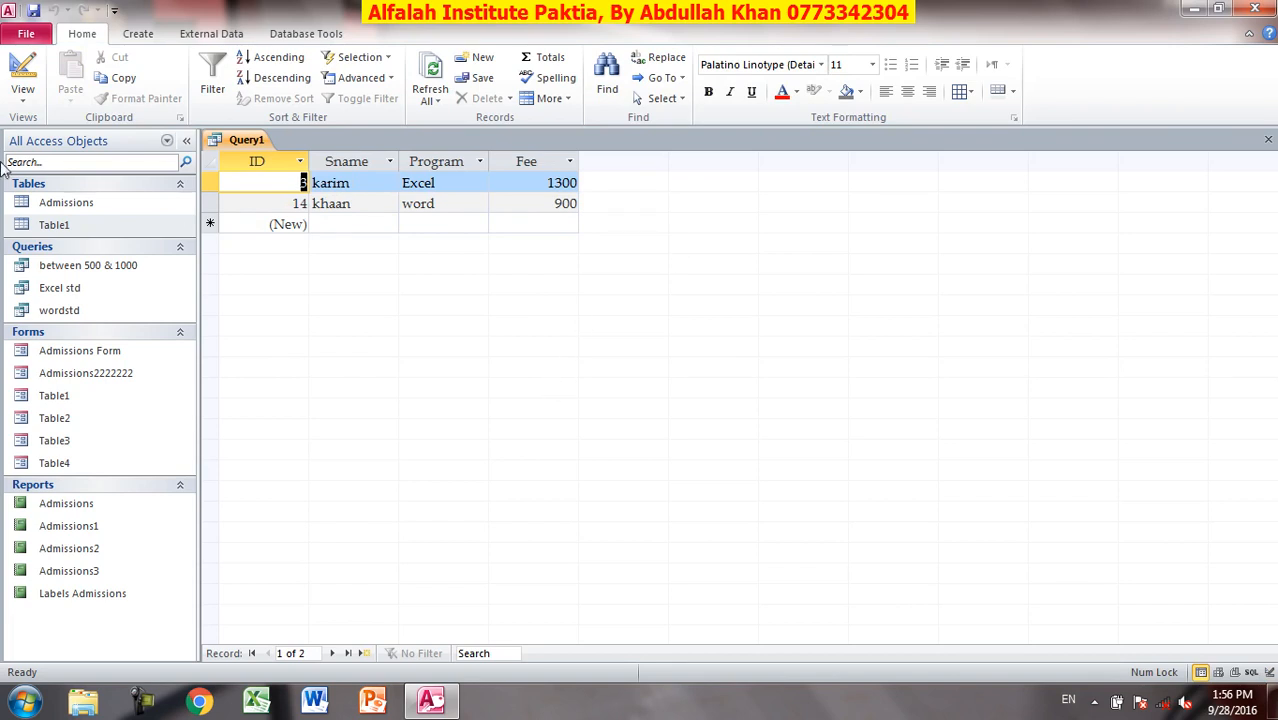
Clear the ID and Sname criteria from the query design and close it without saving.
left_click(22, 70)
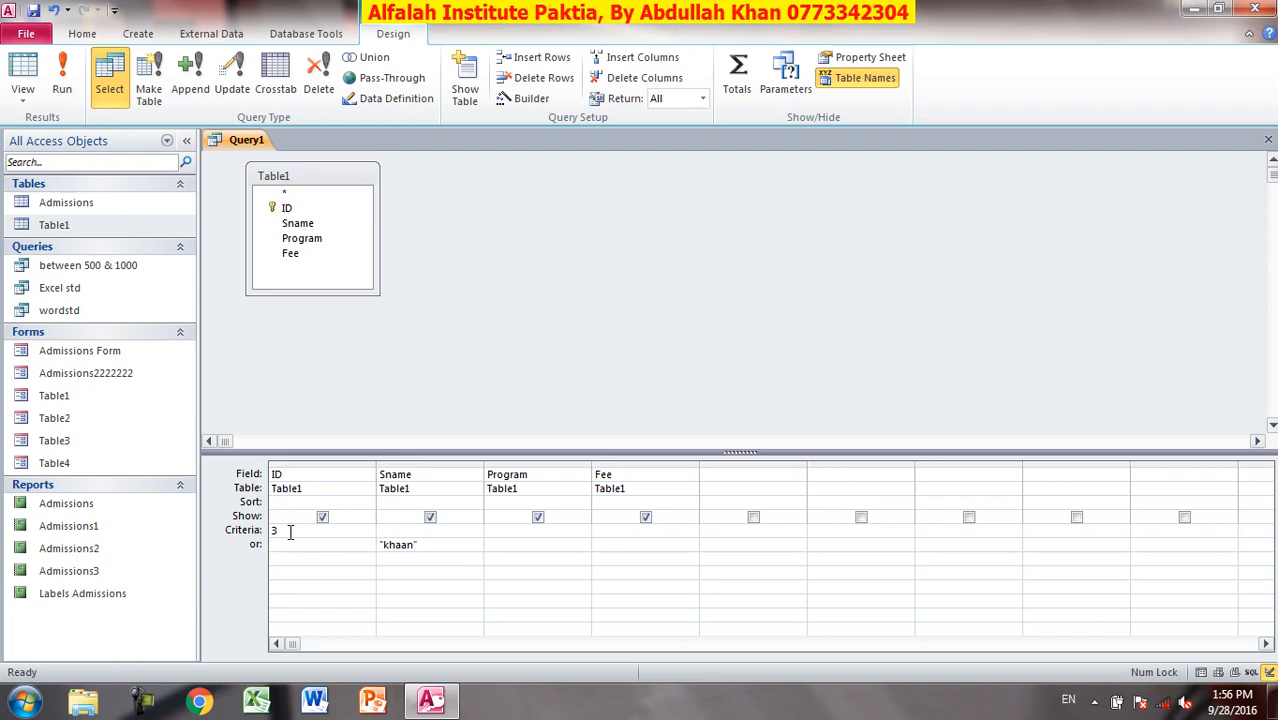
left_click_drag(442, 548, 257, 531)
key("Delete")
key("Delete")
left_click(1268, 140)
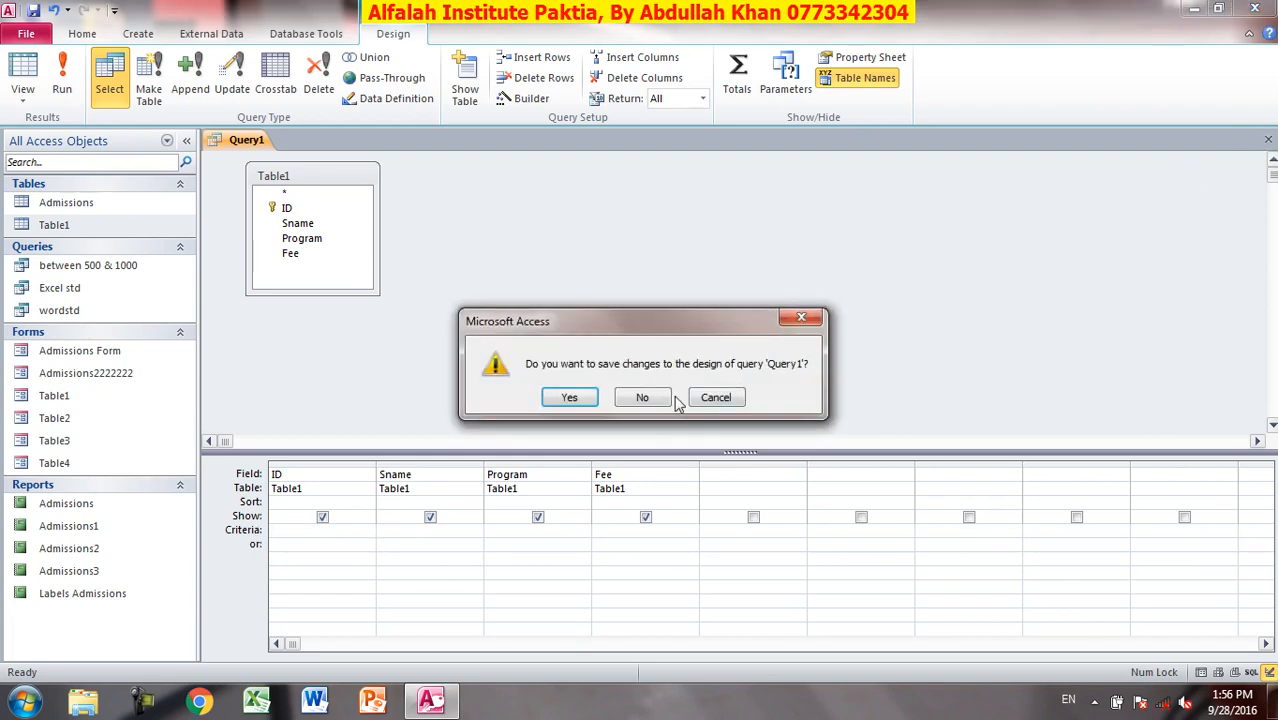
left_click(642, 397)
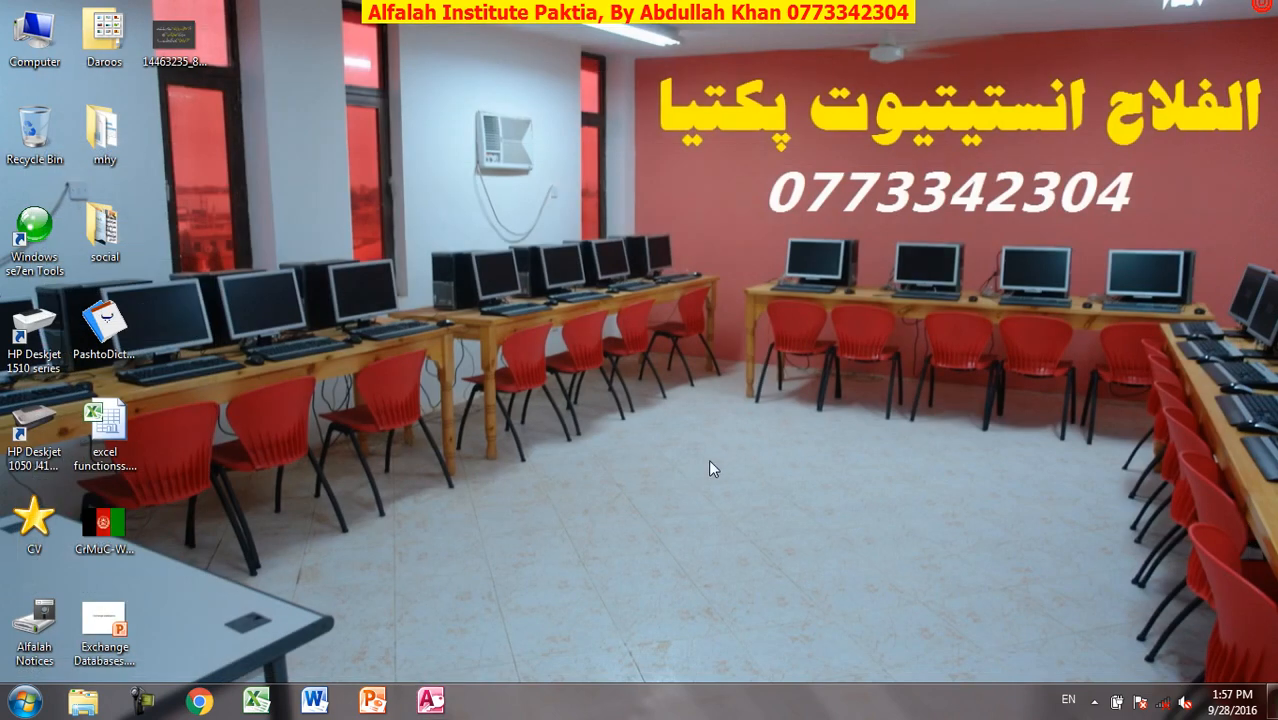